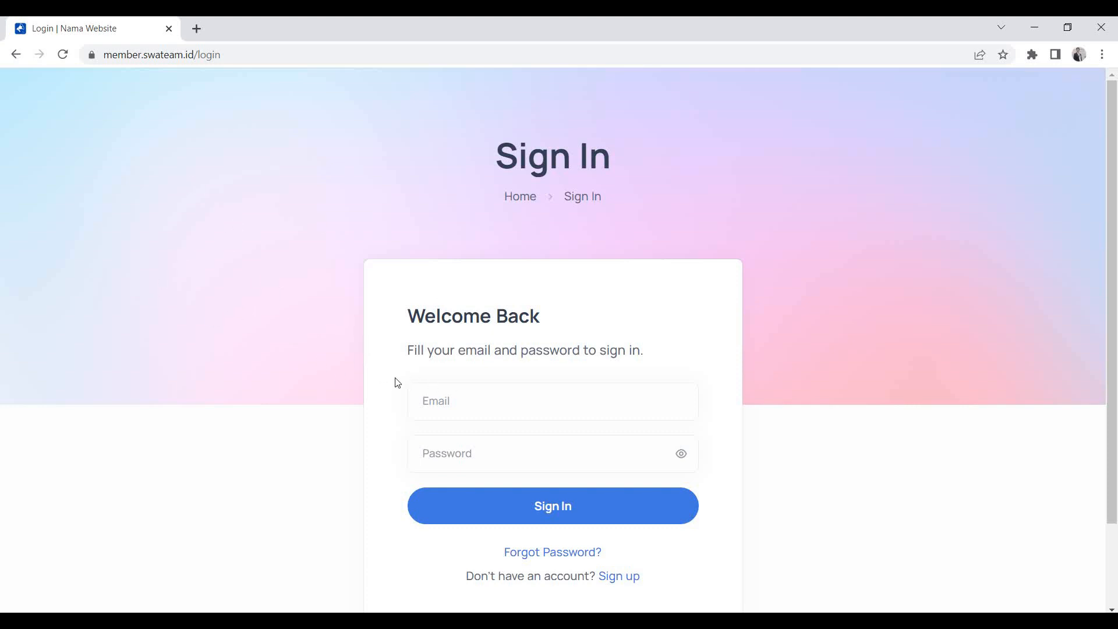
Fill the sign-in form with the saved admin e-mail and the account password.
click(443, 404)
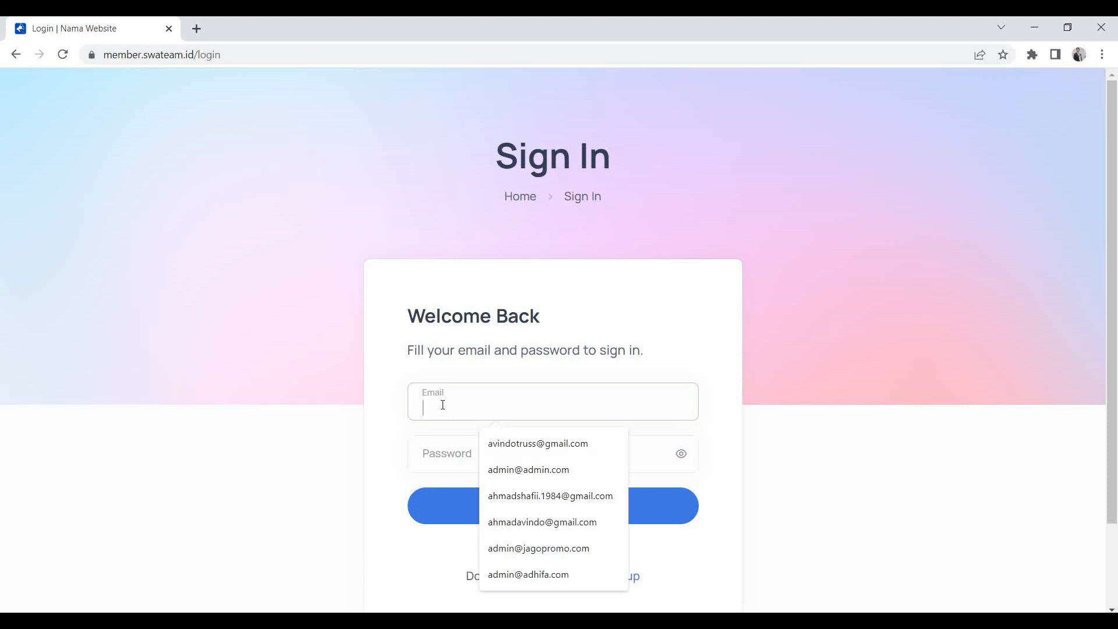
click(507, 443)
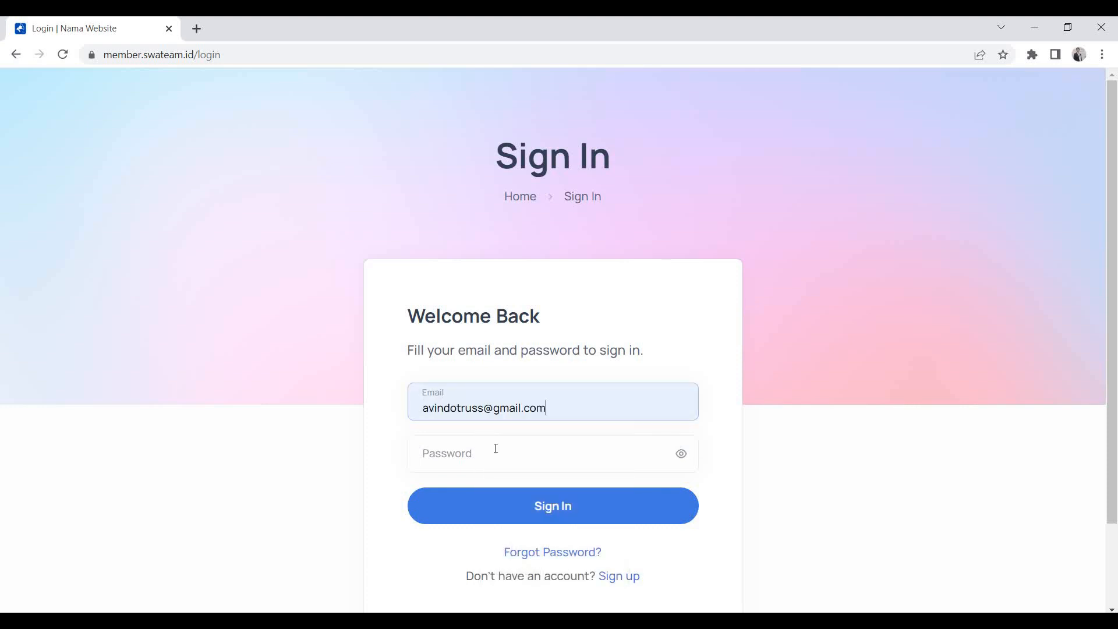
click(496, 449)
text(••)
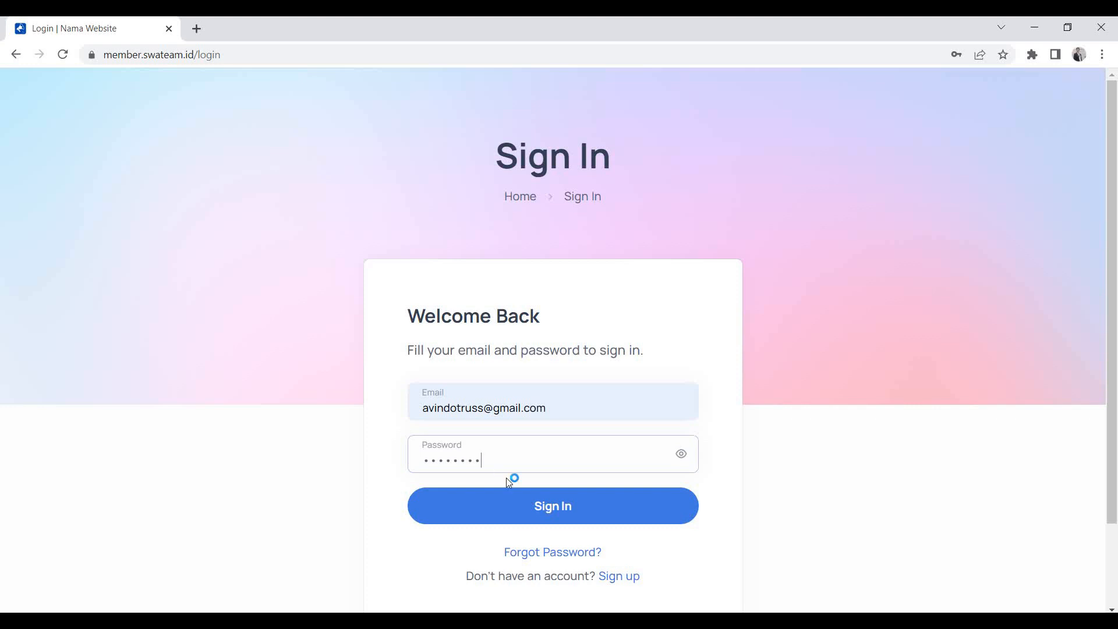
Sign in and dismiss Chrome's breached-password warning and save-password offer.
click(543, 504)
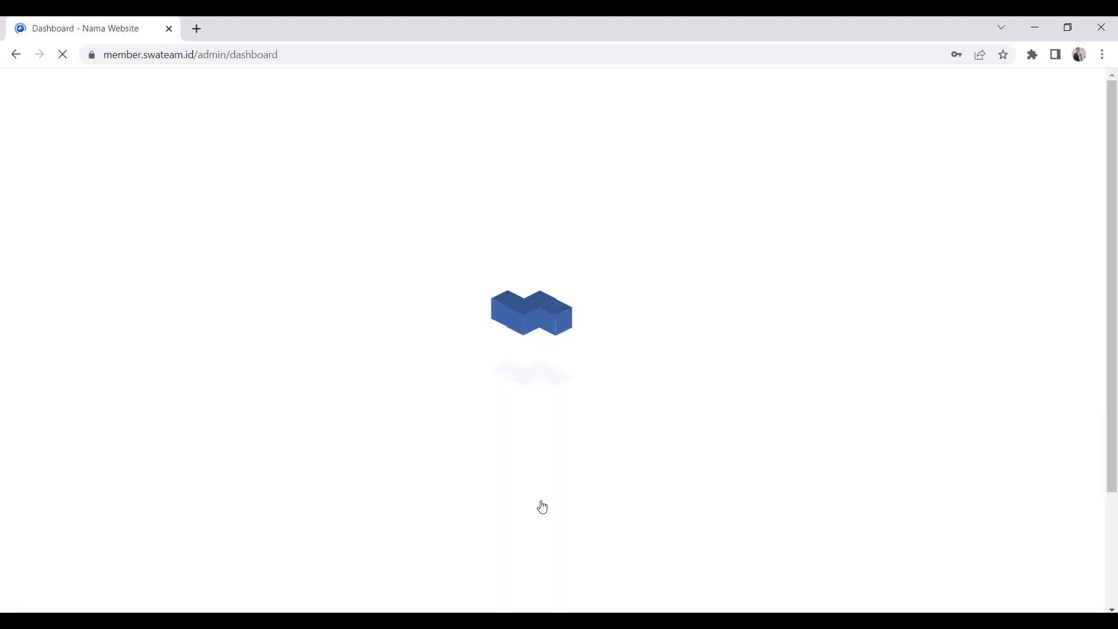
click(699, 252)
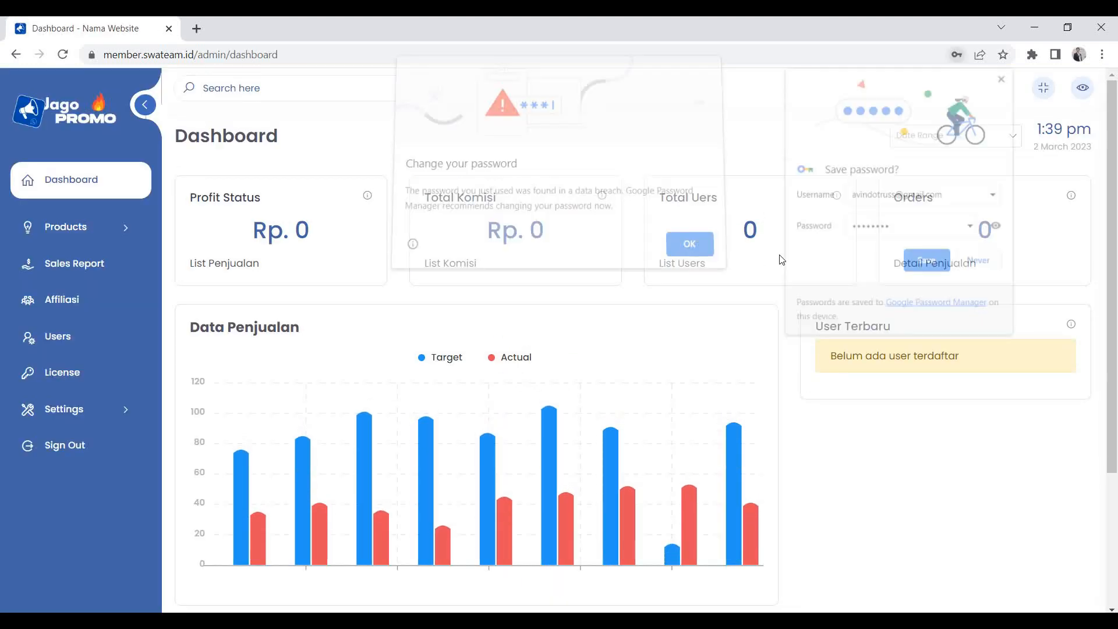
click(983, 263)
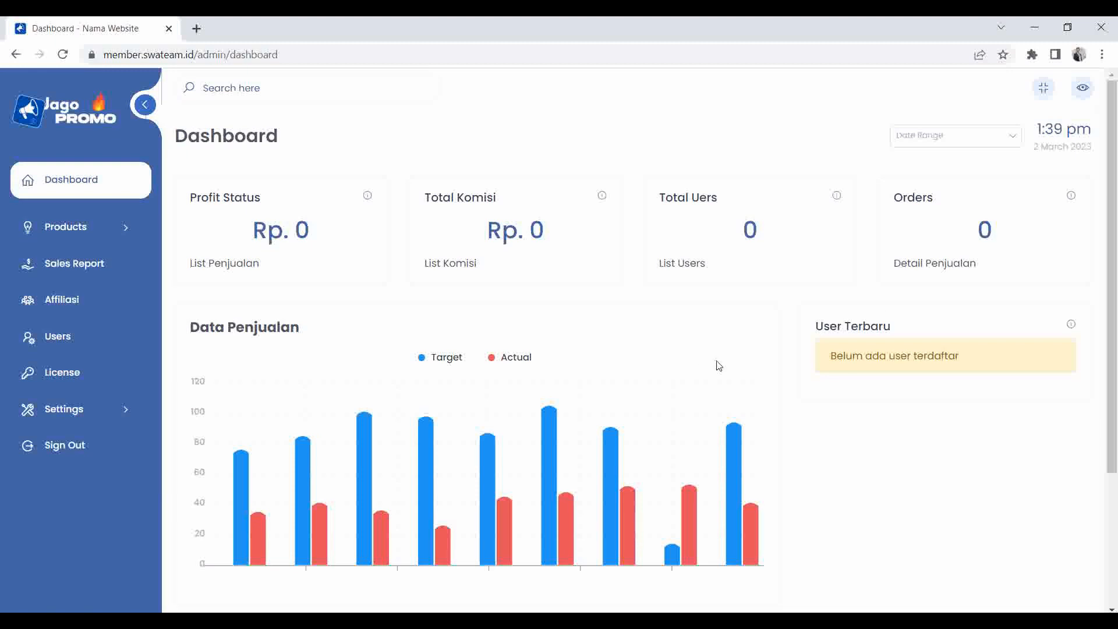
Expand Settings and then General Settings in the sidebar menu.
scroll(719, 366, down, 3)
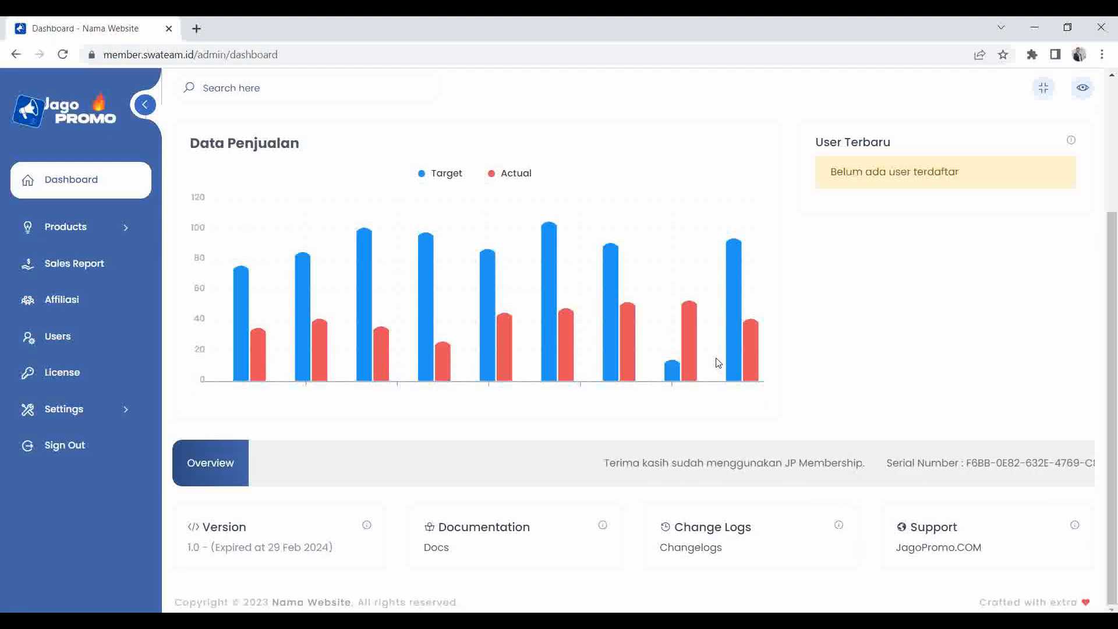
scroll(719, 366, up, 2)
scroll(718, 362, up, 1)
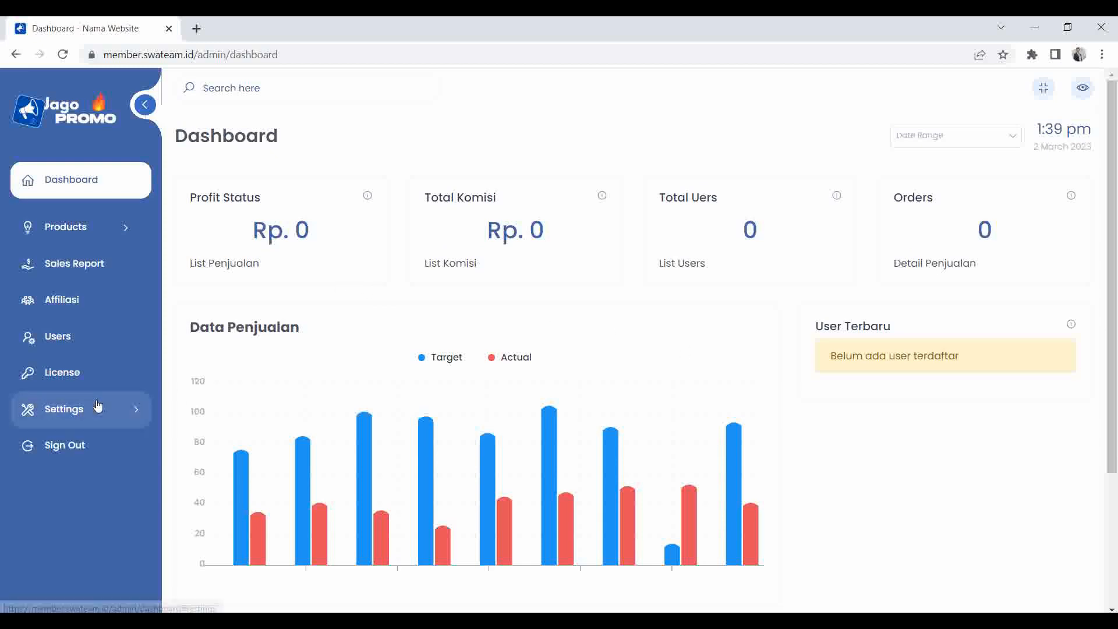
click(132, 412)
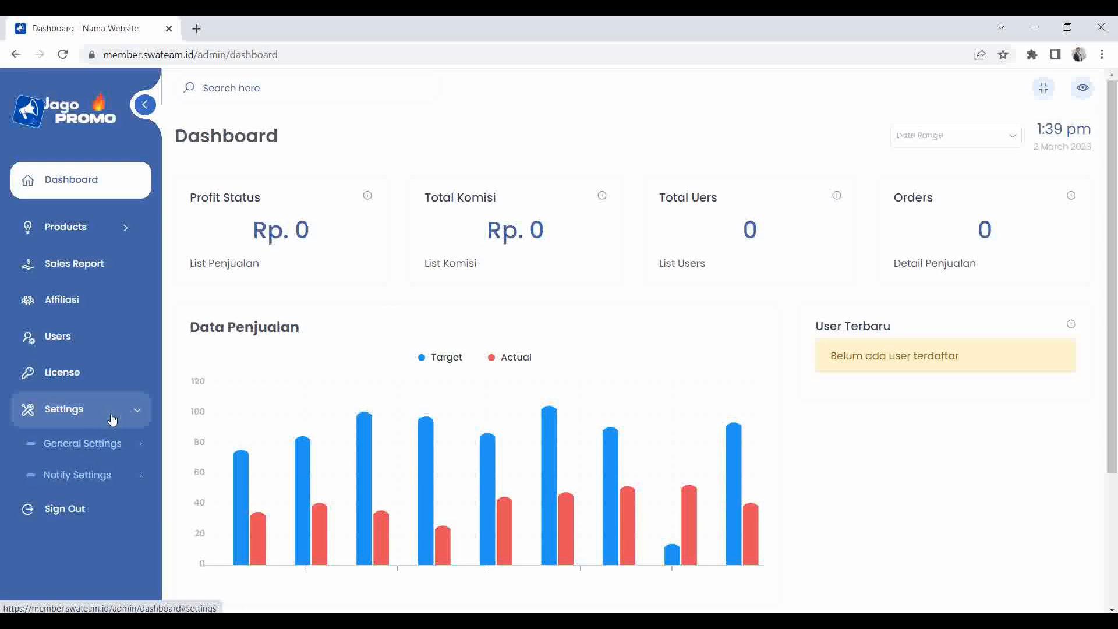
click(113, 446)
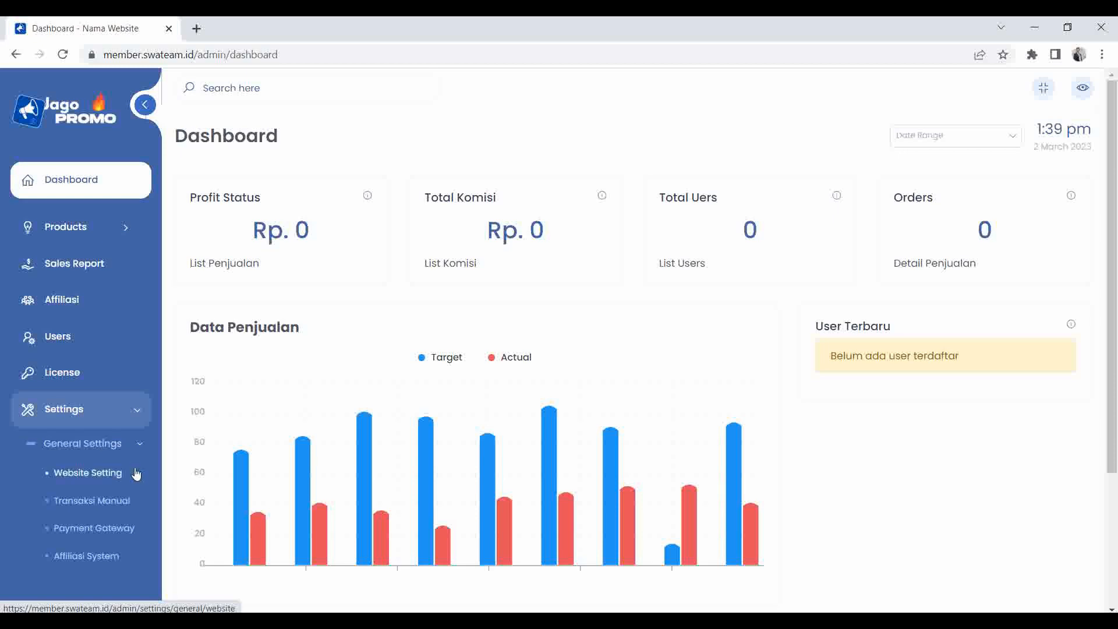
click(105, 446)
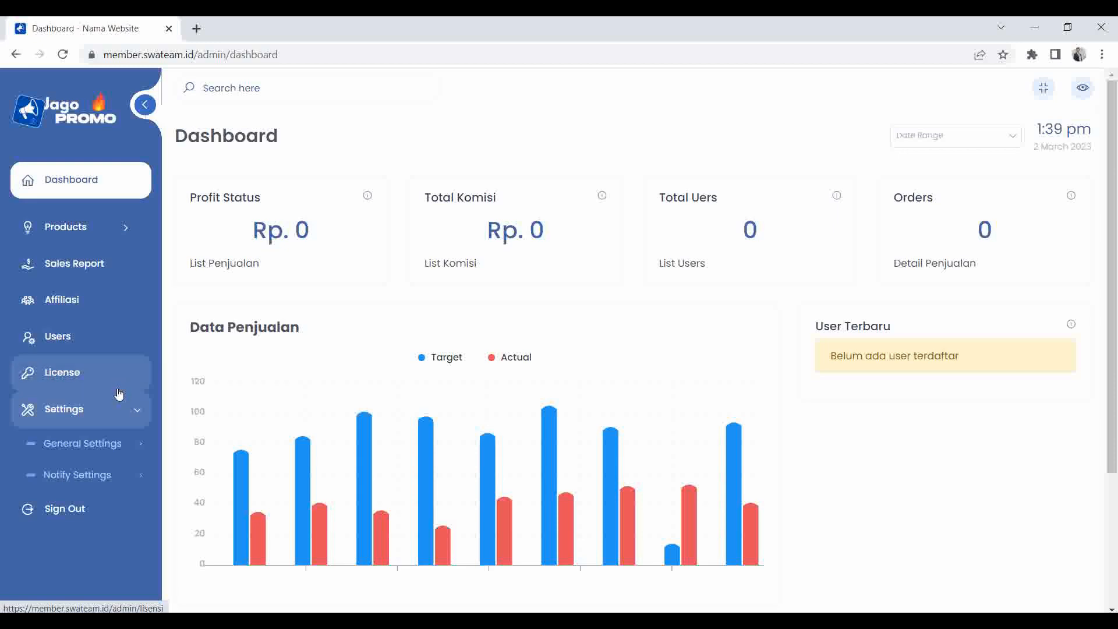
click(105, 444)
Open the Website Setting page and scroll through its form.
click(100, 474)
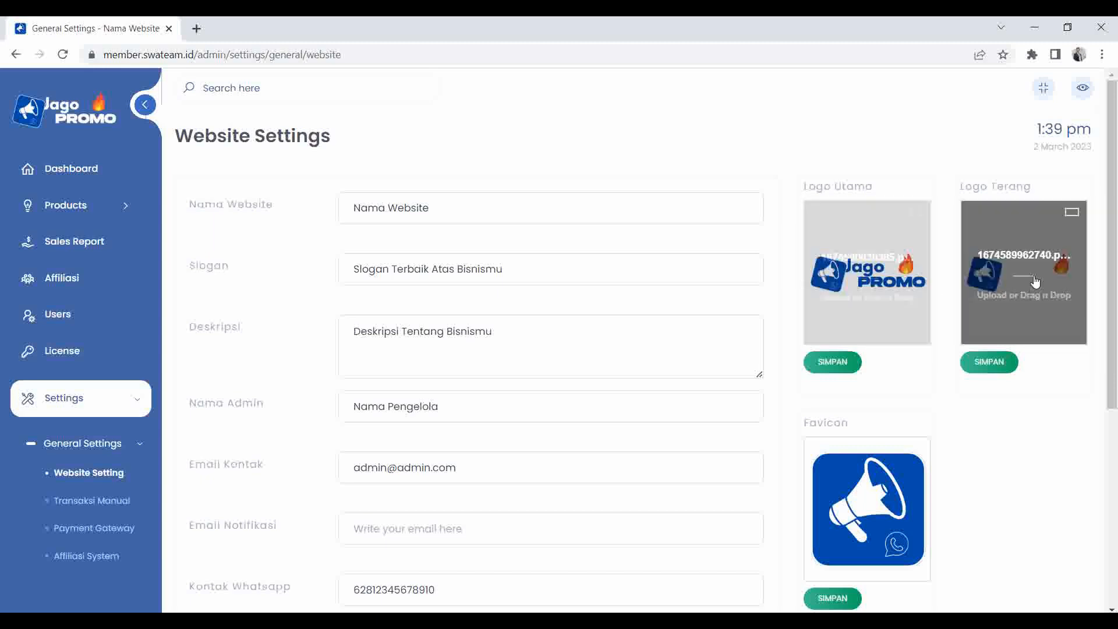
scroll(909, 326, down, 4)
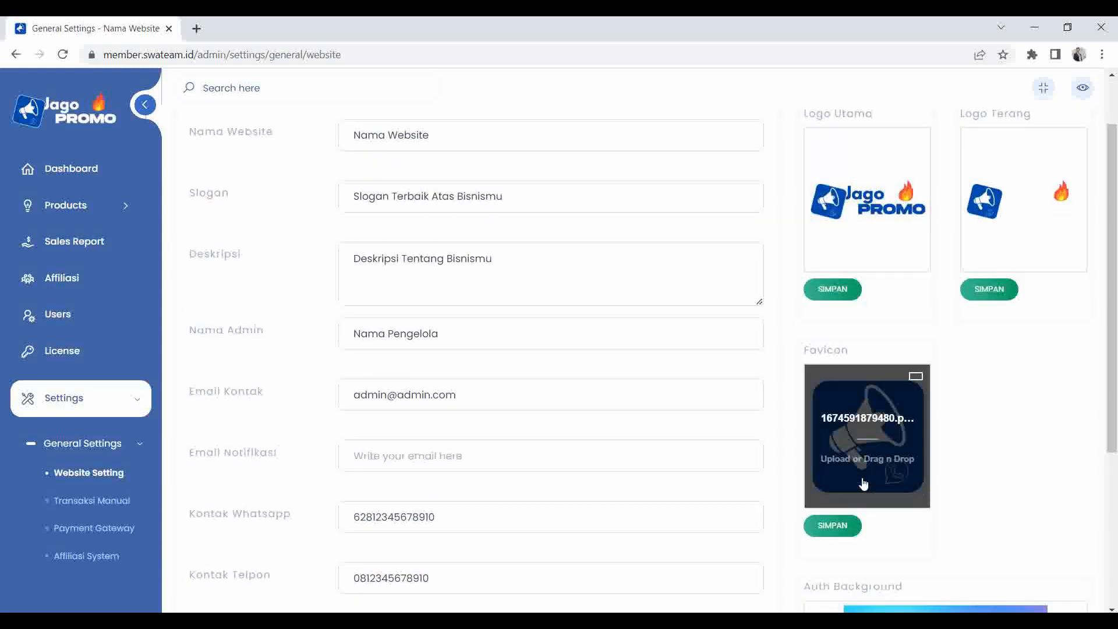
scroll(926, 527, down, 2)
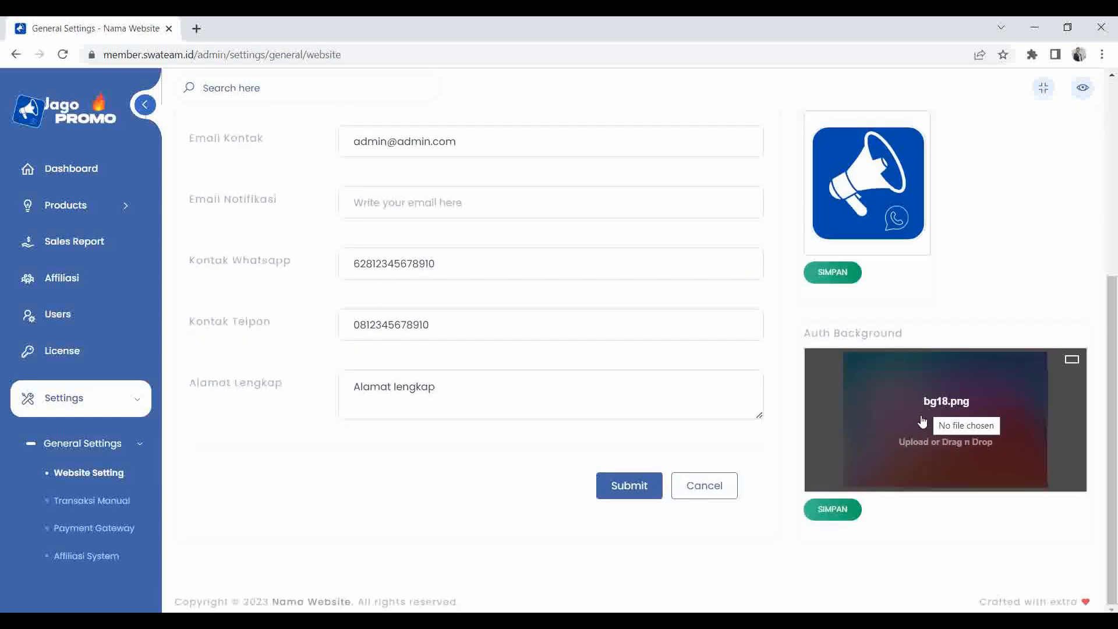
scroll(919, 446, up, 4)
scroll(919, 446, up, 2)
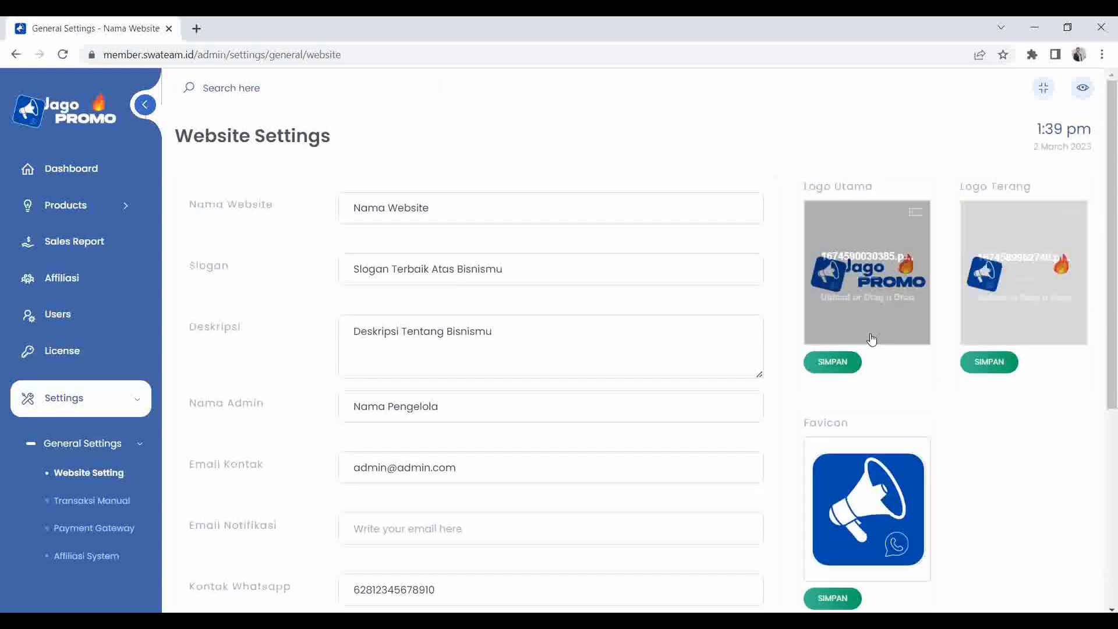
scroll(961, 373, down, 1)
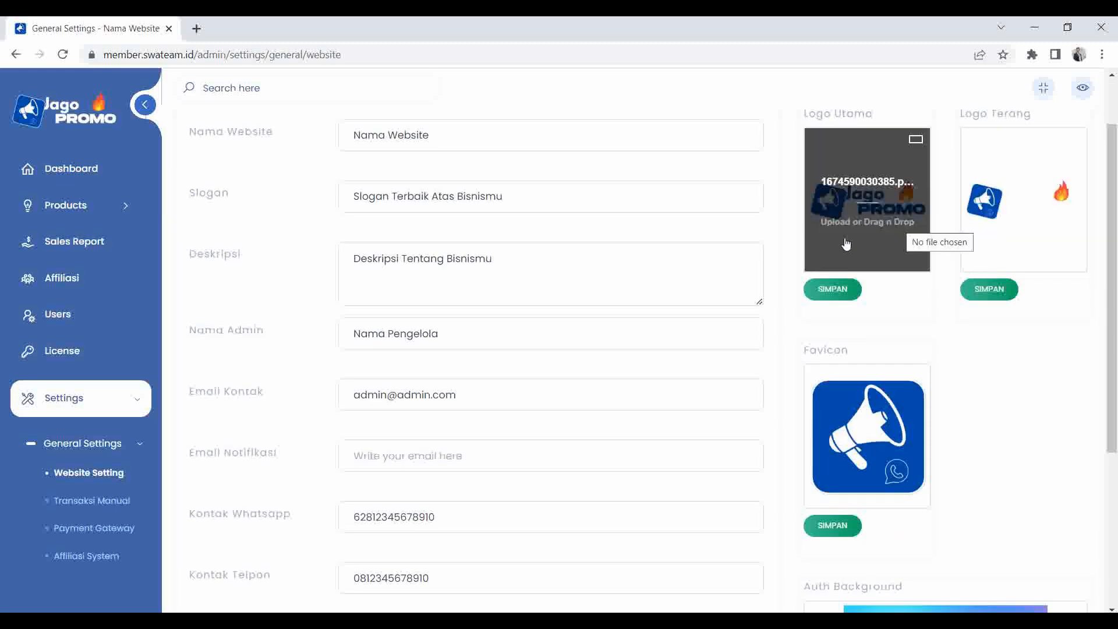
scroll(887, 278, up, 1)
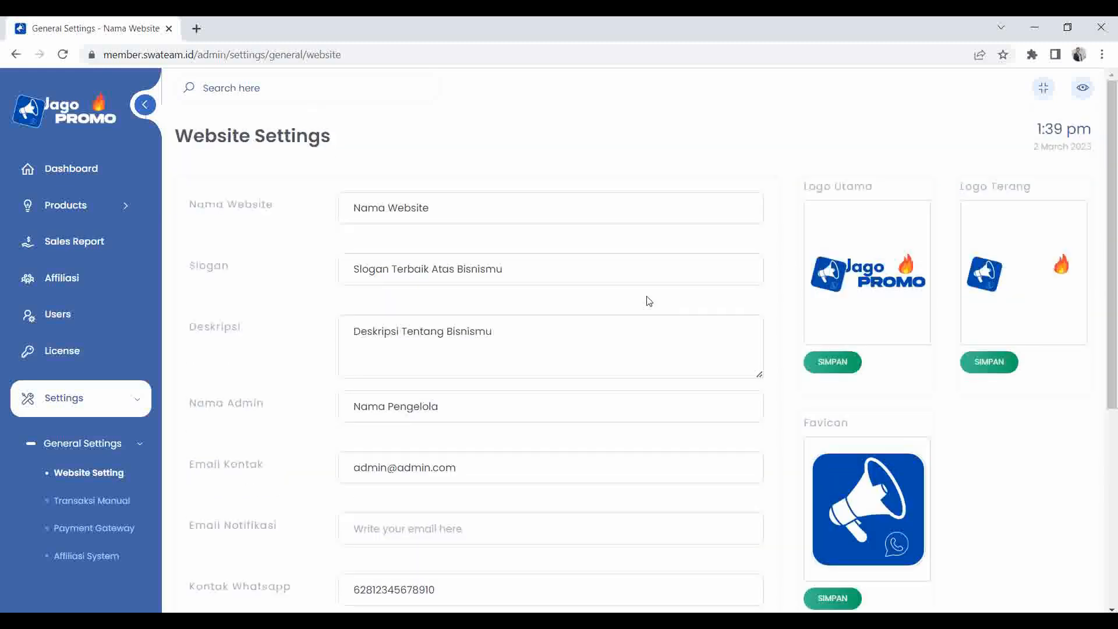
Review the website name, slogan, description, admin name and contact e-mail fields.
click(440, 212)
scroll(443, 231, down, 1)
click(431, 201)
click(417, 262)
scroll(417, 262, down, 1)
click(417, 262)
click(422, 321)
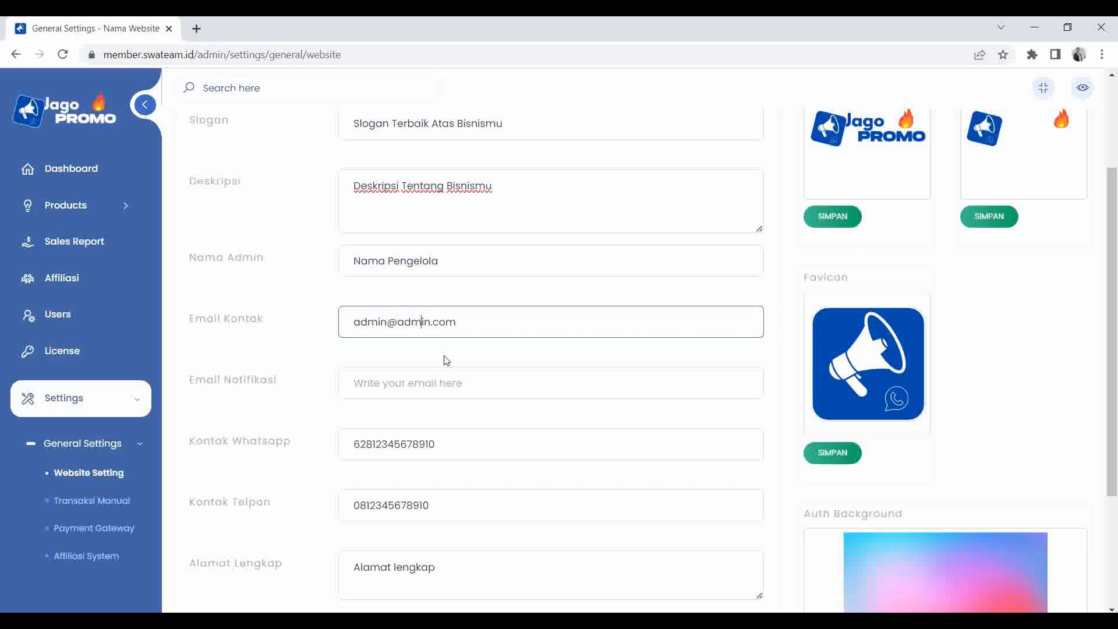
scroll(301, 358, down, 1)
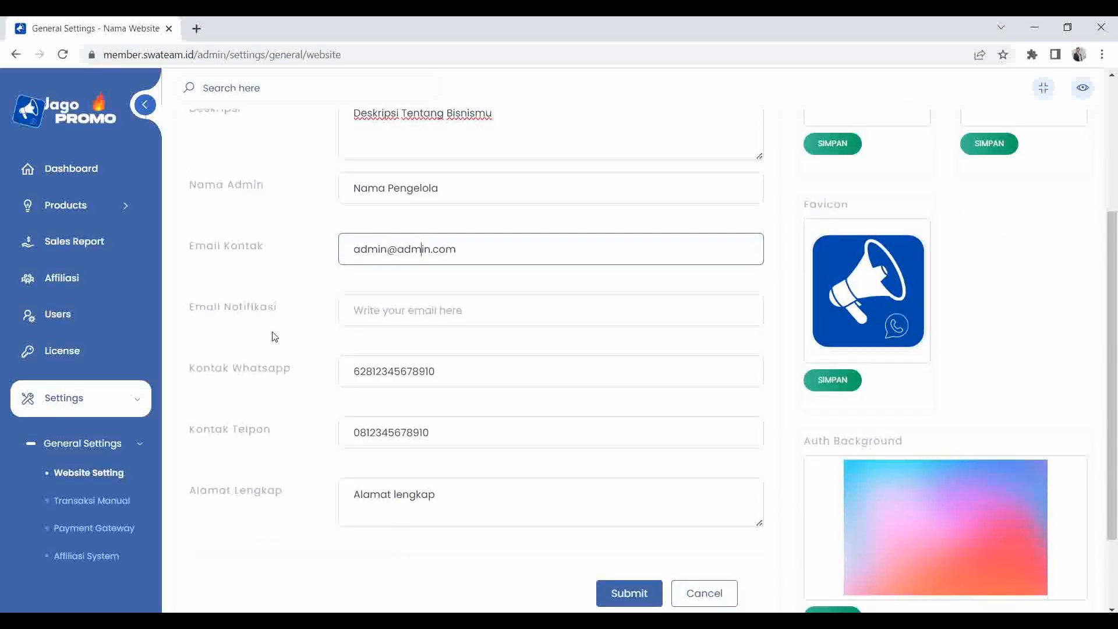
Review the notification e-mail, WhatsApp, phone and full address fields.
click(381, 312)
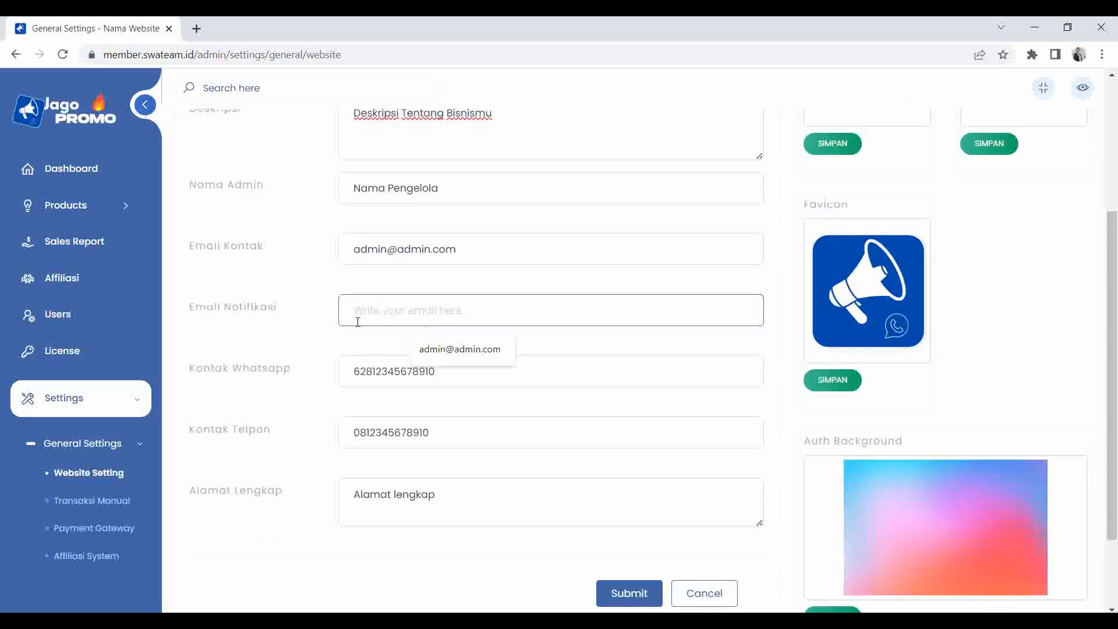
click(309, 324)
click(368, 364)
click(375, 432)
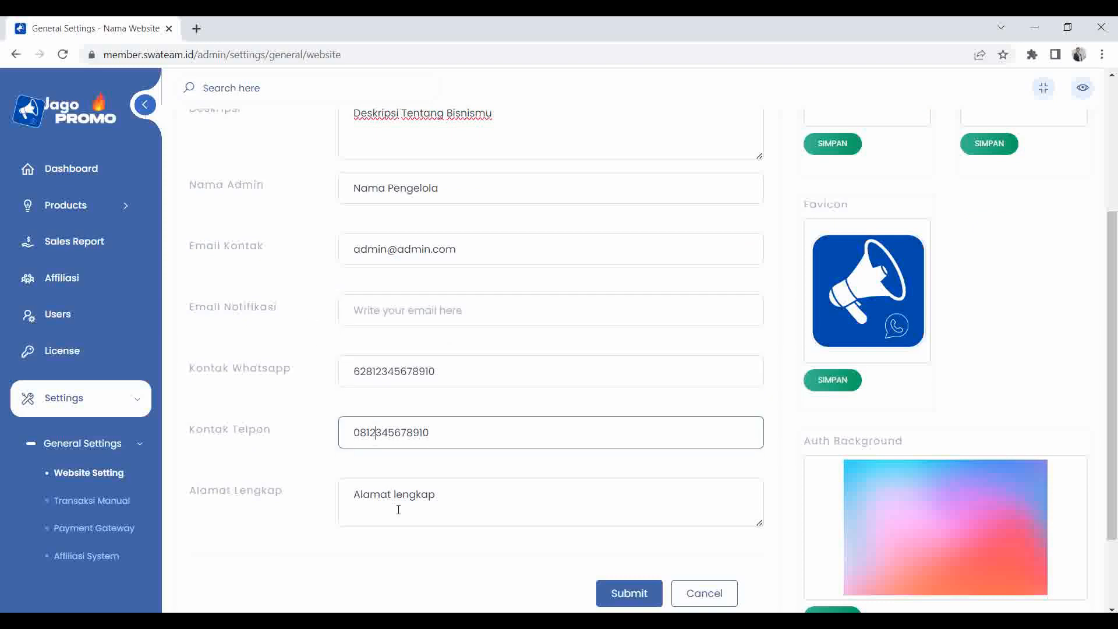
click(400, 502)
scroll(444, 460, down, 2)
scroll(916, 367, up, 6)
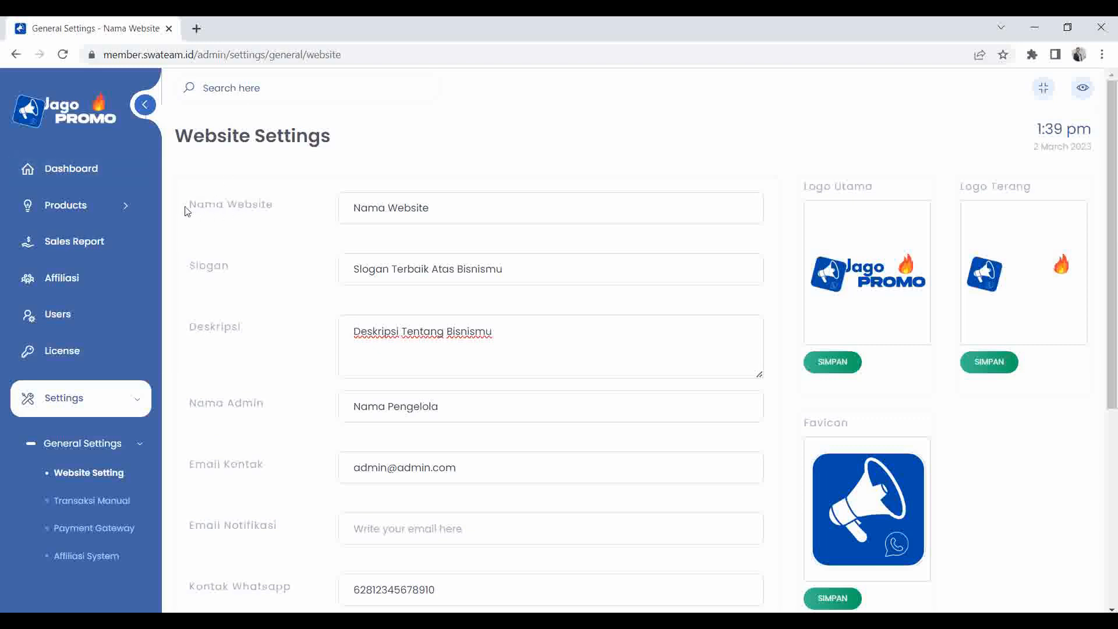
Rename the website to Swateam.ID.
click(449, 209)
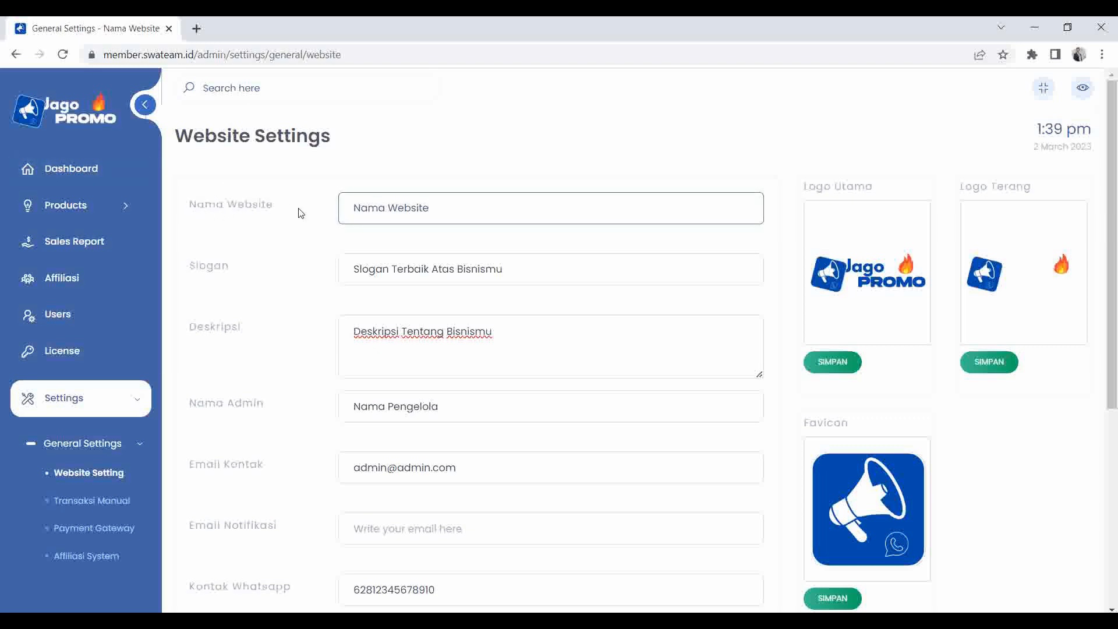
key(ctrl+a)
key(BackSpace)
text(Swateam.ID)
Change the slogan to 'Bisnis Online Milyaran Modal Recehan'.
click(523, 270)
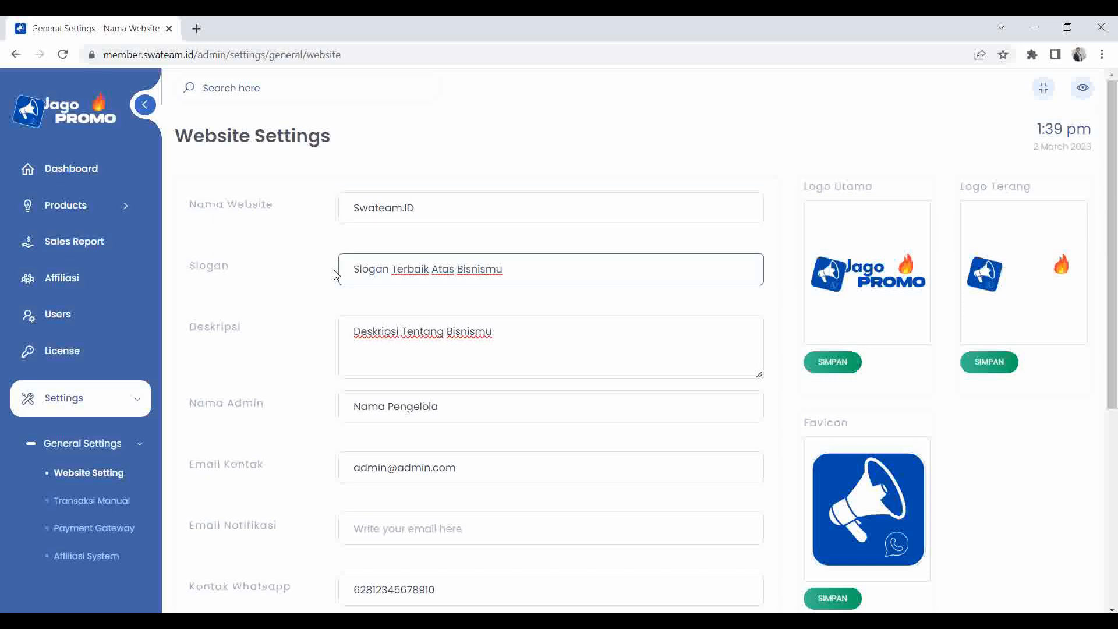
key(ctrl+a)
text(B)
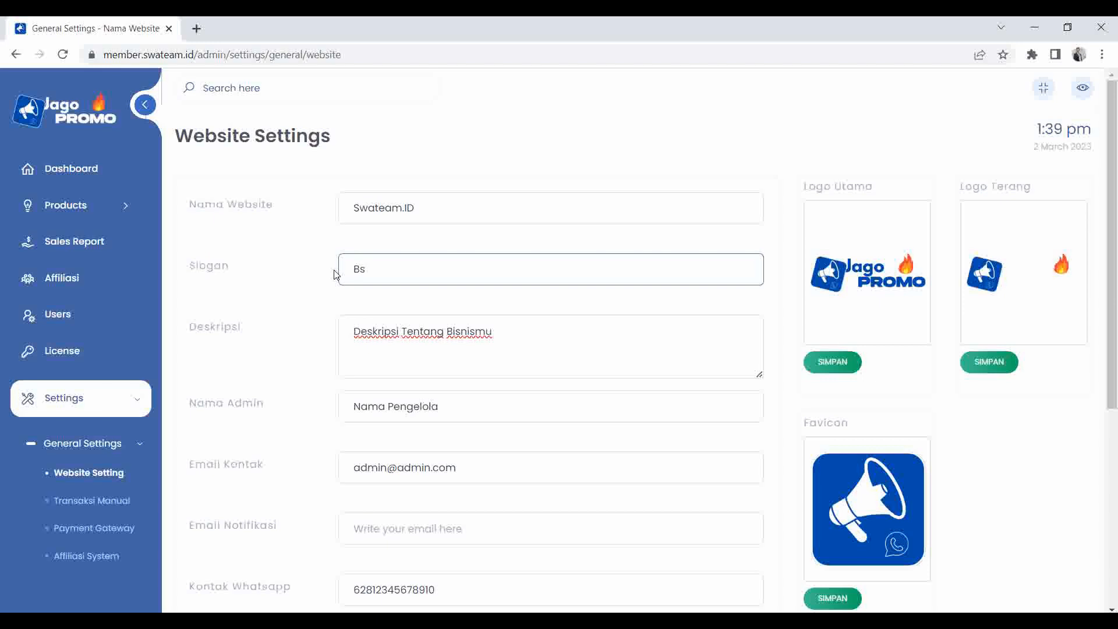
text(isnis Online Mo)
key(BackSpace)
text(Milyaran Modal Receha)
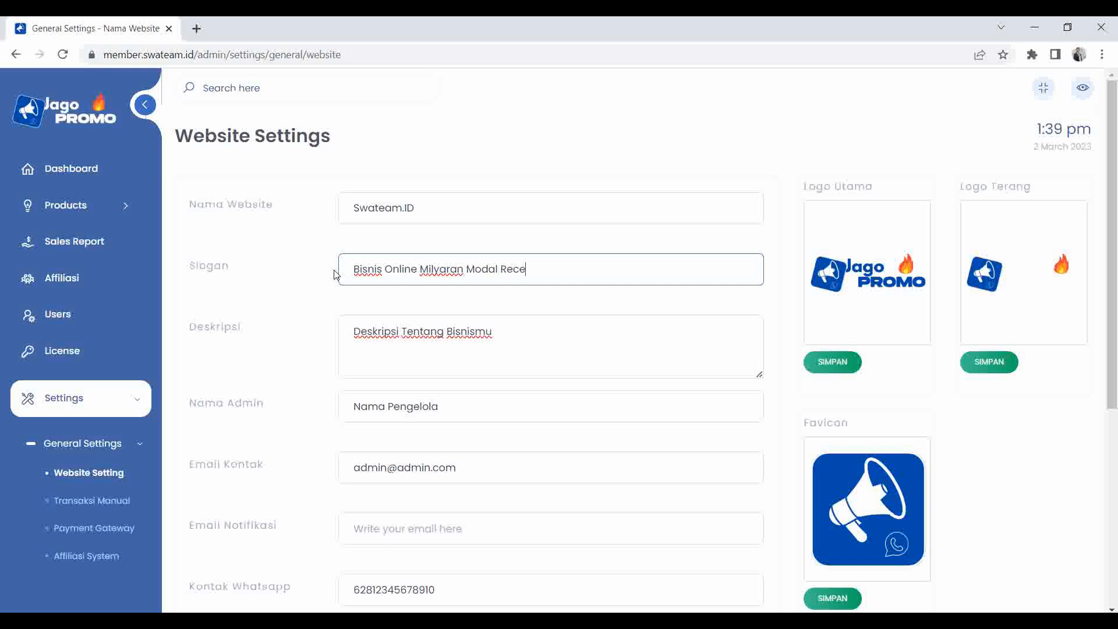
Replace the description with 'Sebuah website yang berfokus pada penjualan produk-produk digital'.
key(Tab)
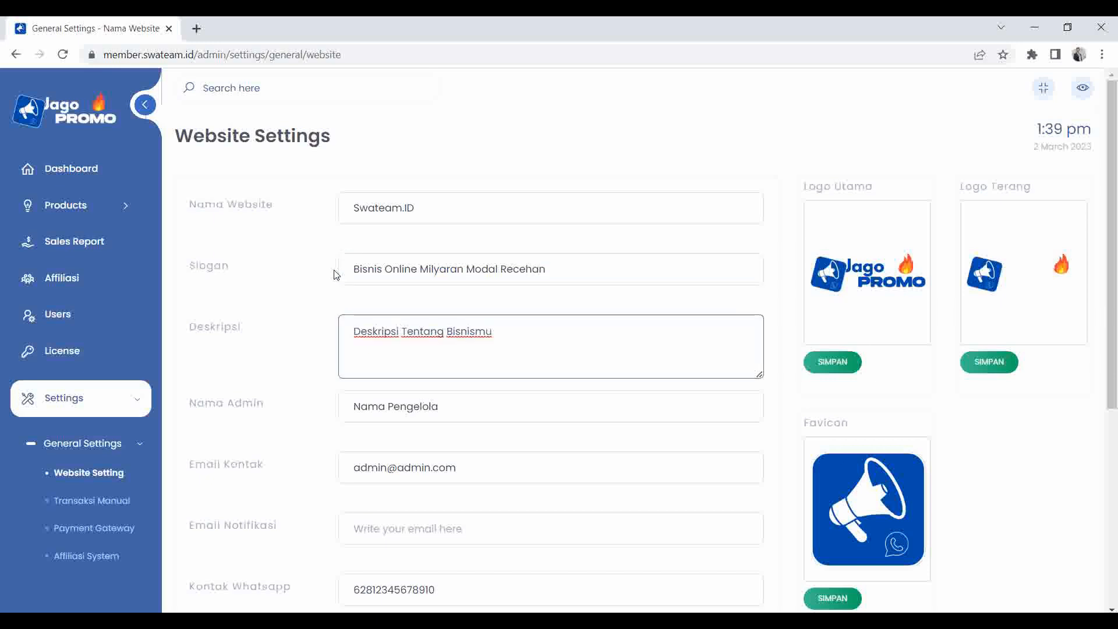
key(ctrl+a)
key(BackSpace)
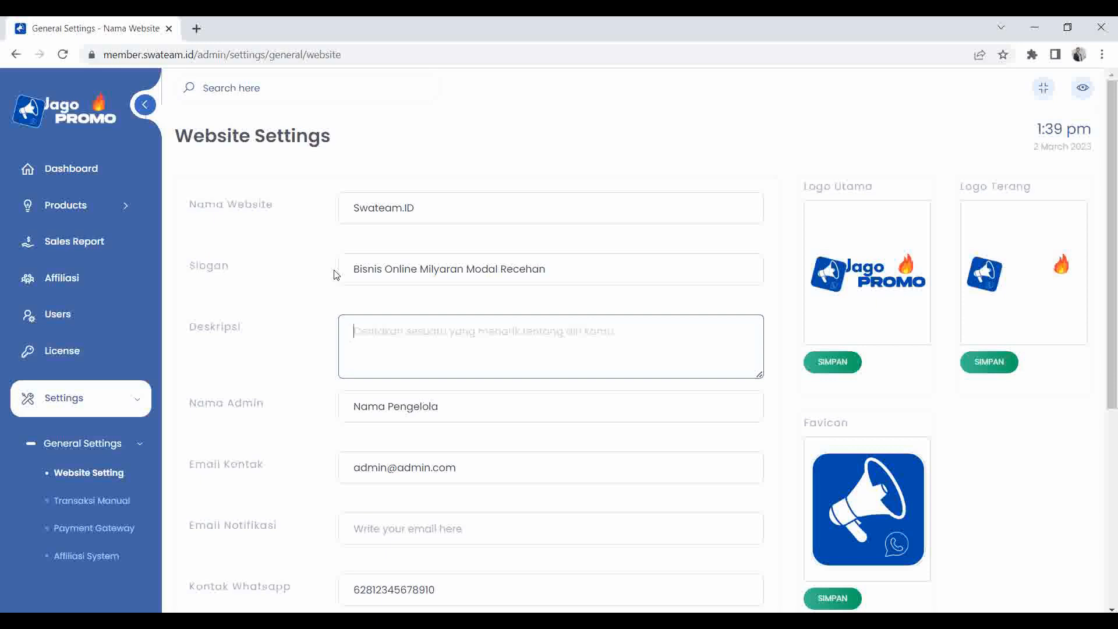
text(Sebuat)
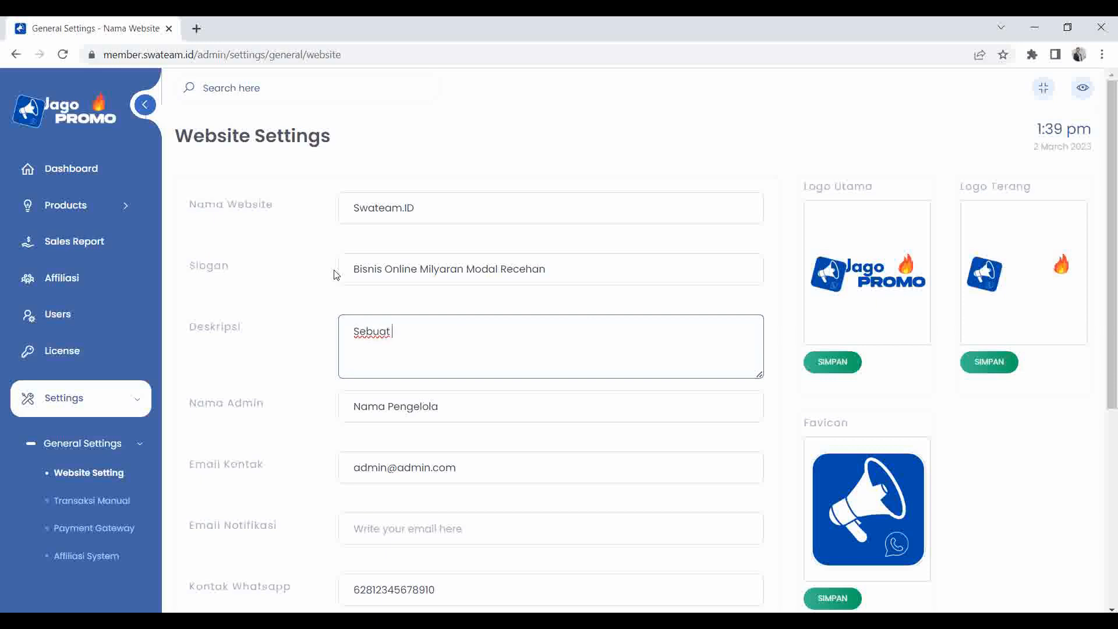
key(BackSpace)
text(h website yang berfokus pada )
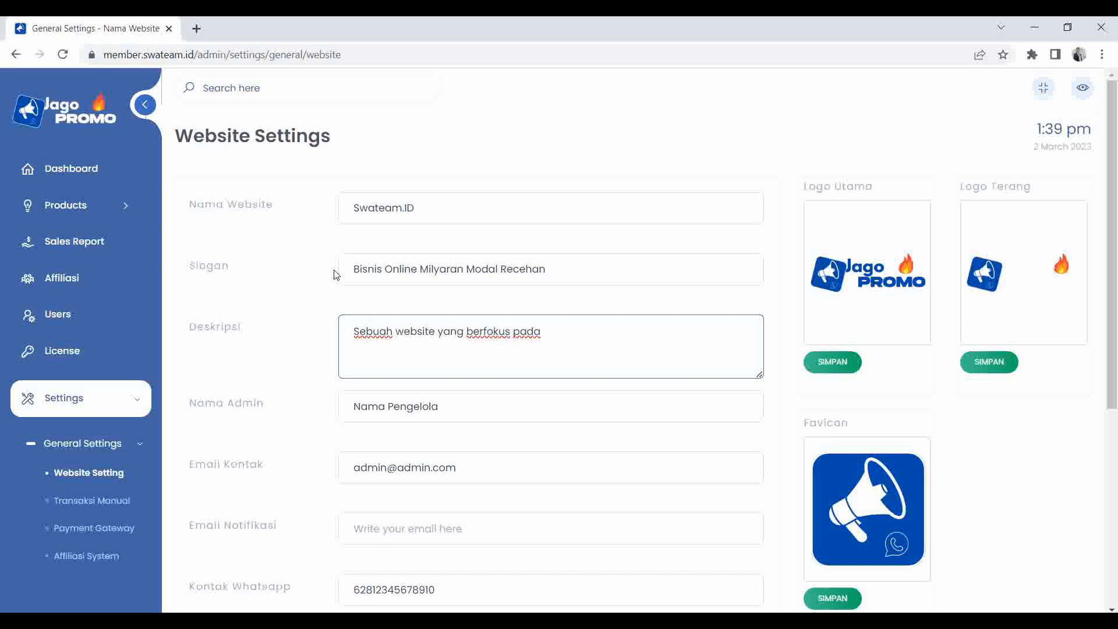
text(penjualan produk-produk digital)
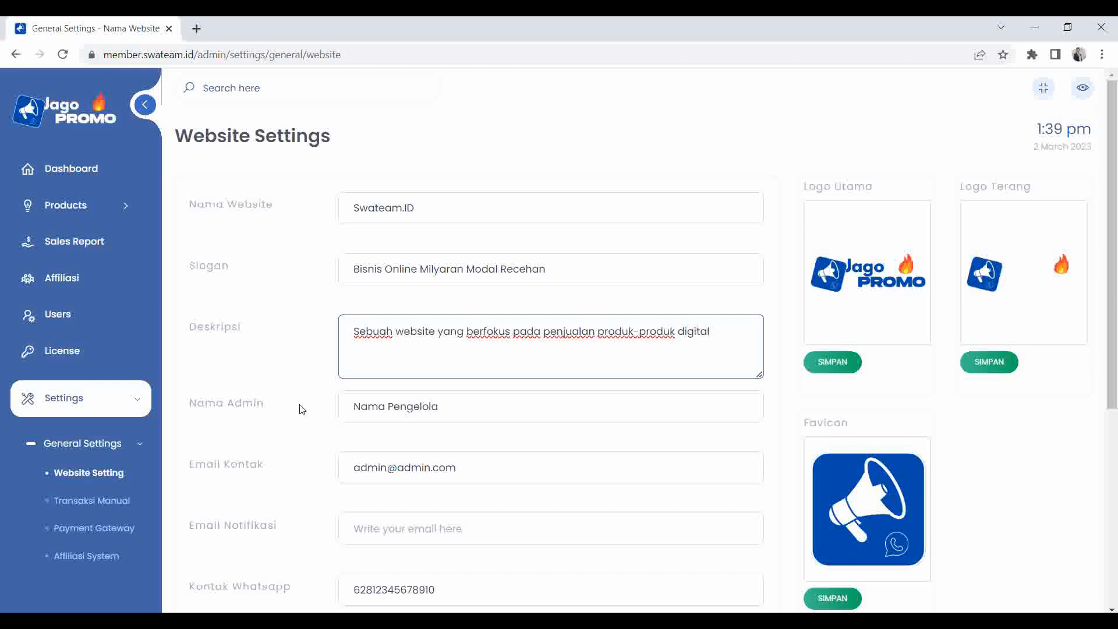
click(444, 411)
Enter the admin's name and the contact e-mail address.
key(ctrl+a)
text(Ahmad)
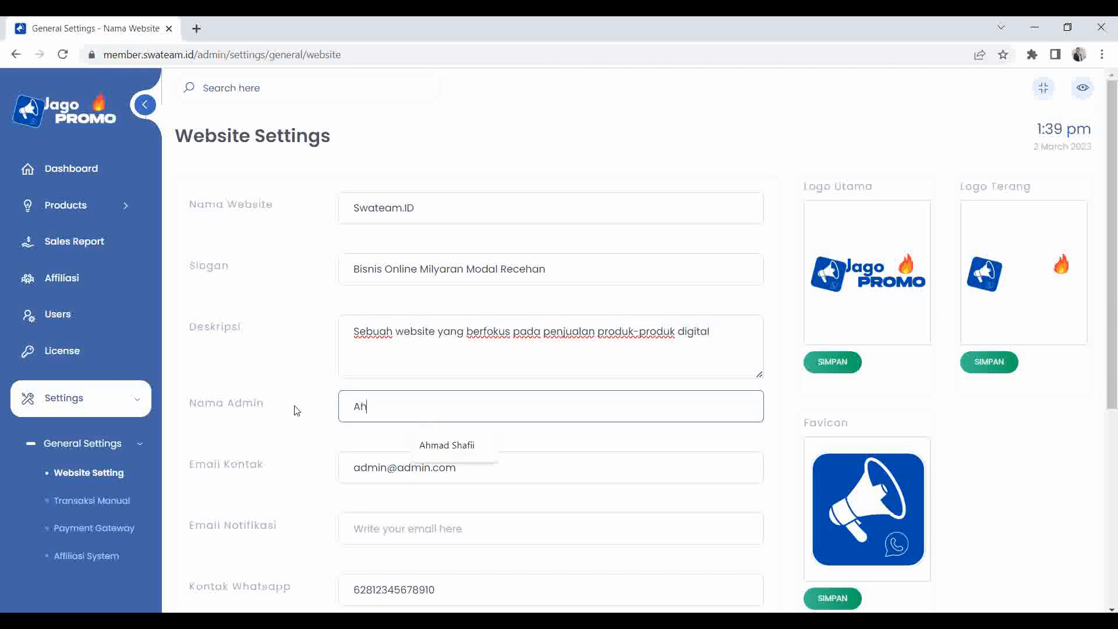
click(446, 445)
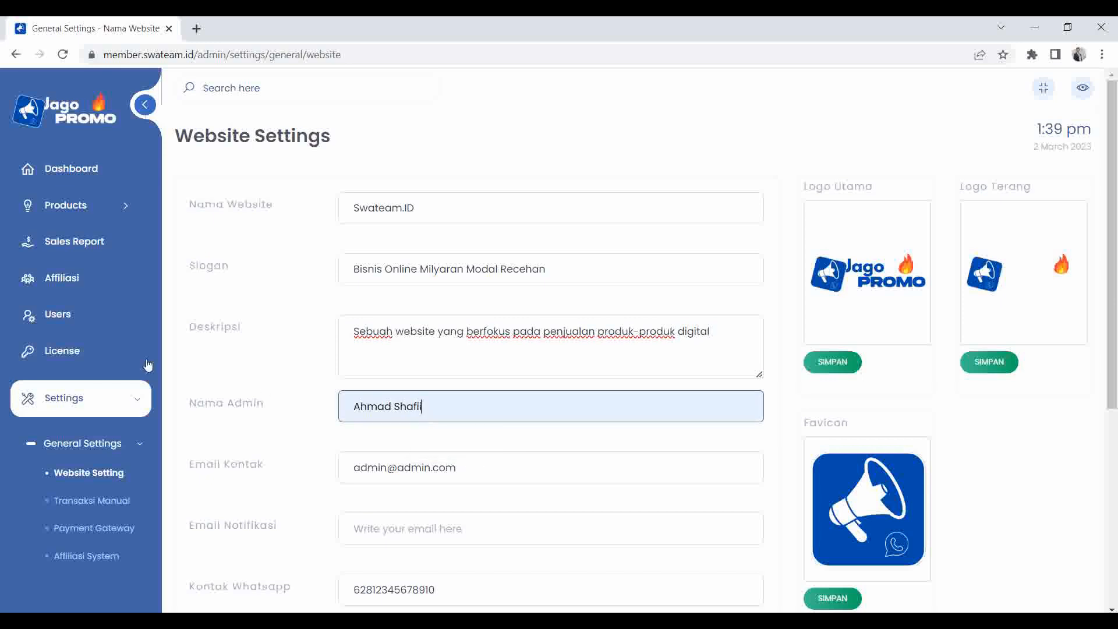
click(346, 466)
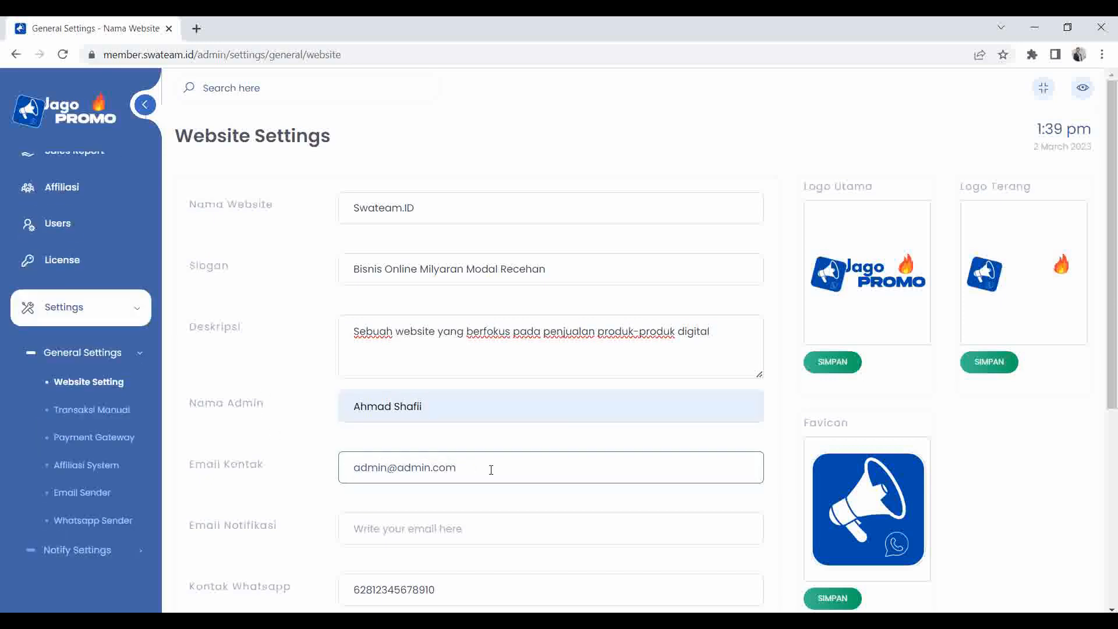
key(ctrl+a)
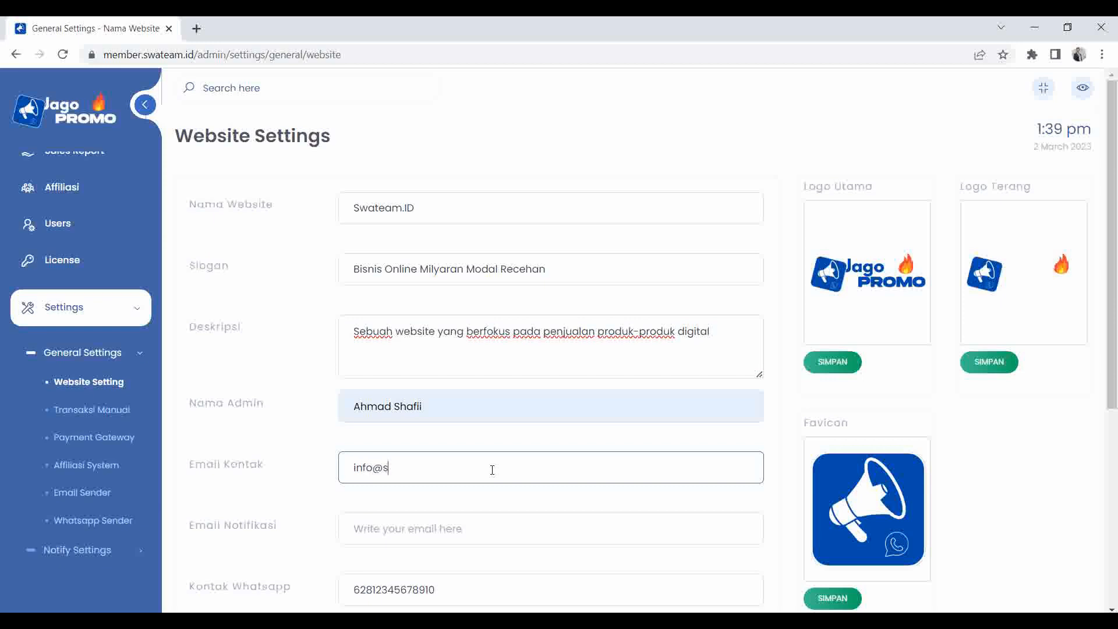
Fill in the notification e-mail, WhatsApp number and phone number.
scroll(492, 470, down, 3)
click(433, 389)
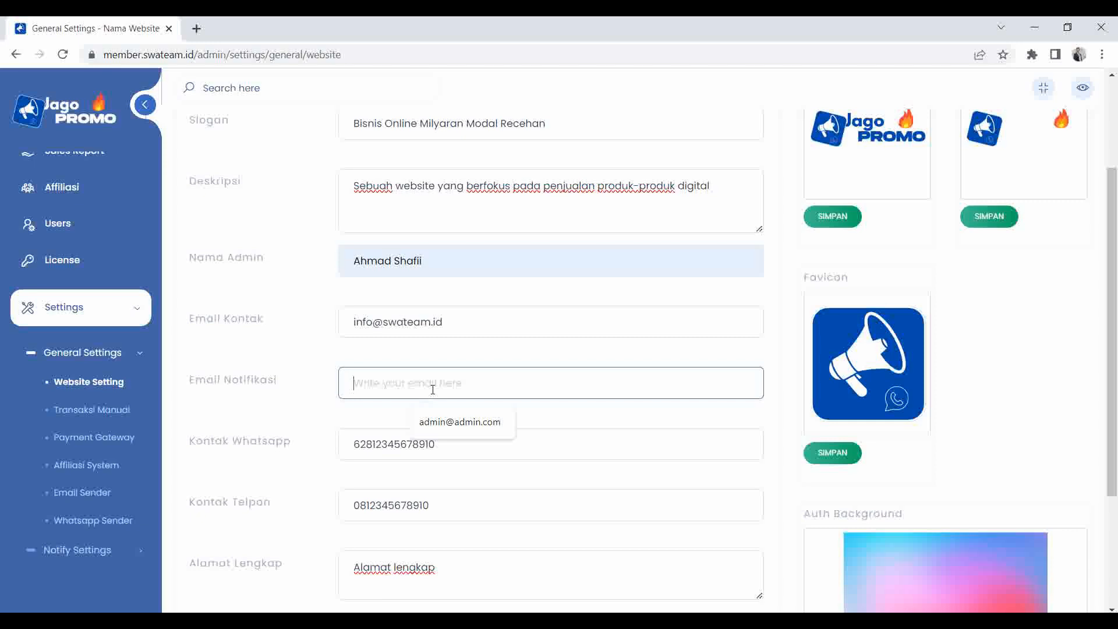
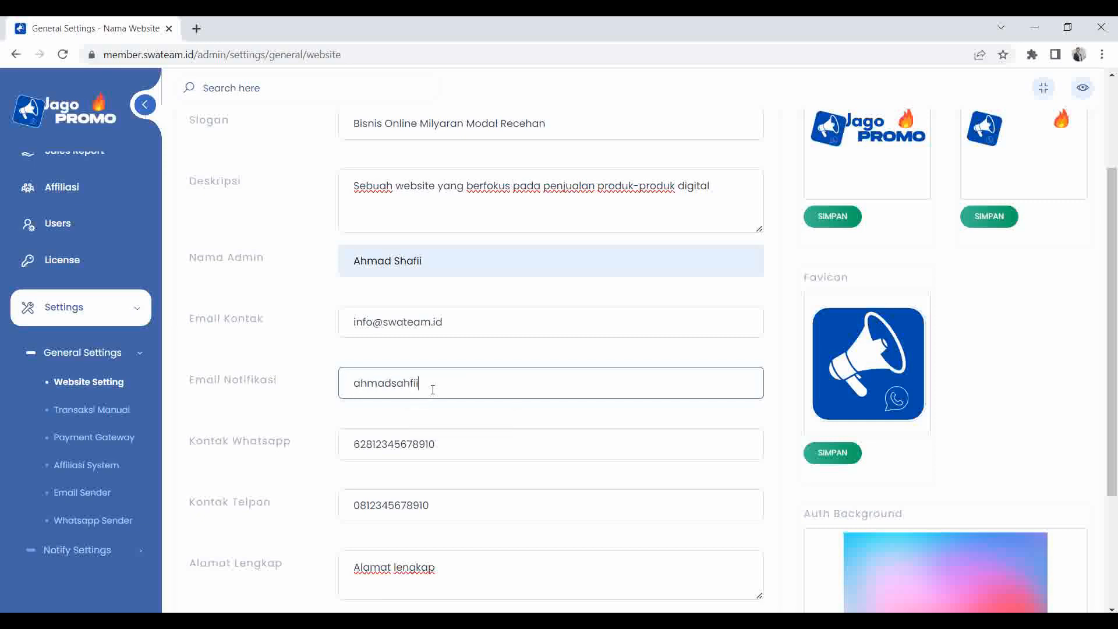
key(Tab)
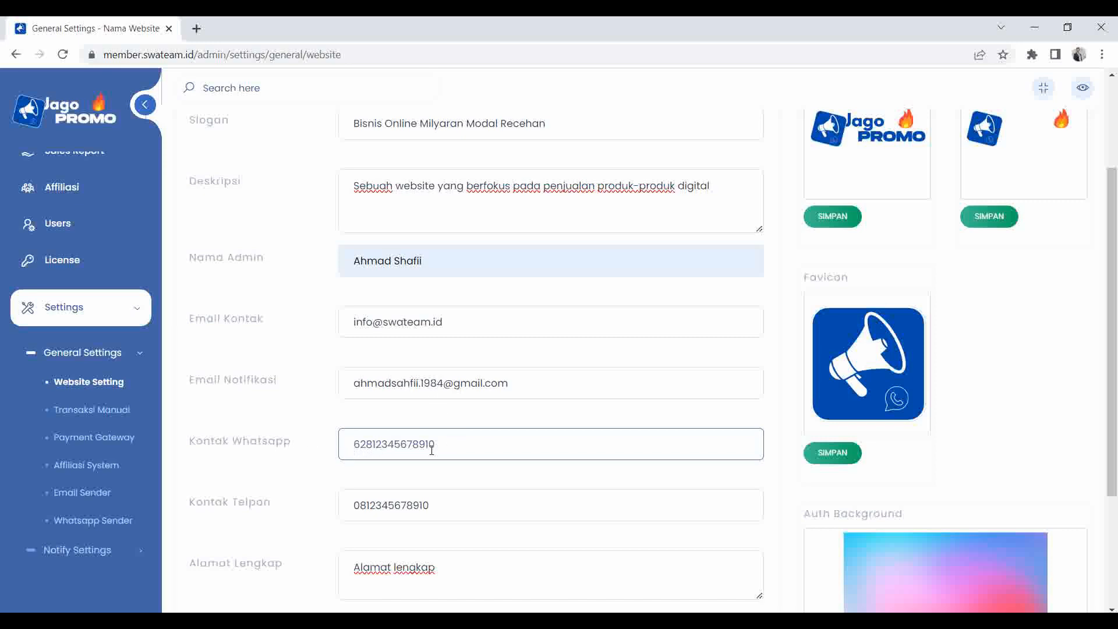
key(Tab)
key(ctrl+a)
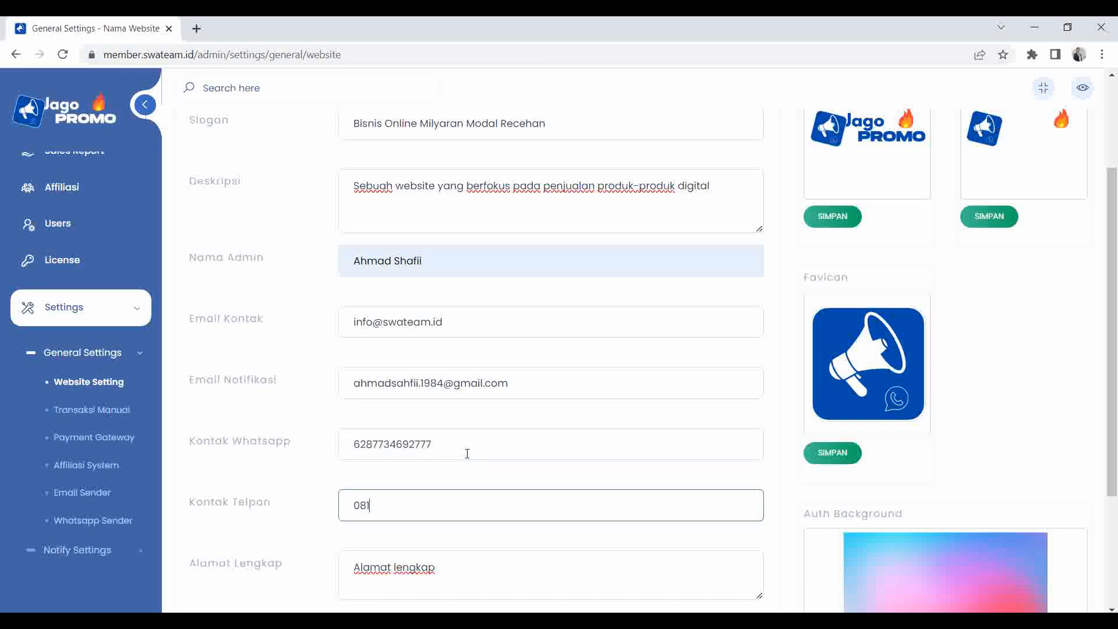
Type the full postal address into the address box.
scroll(468, 454, down, 3)
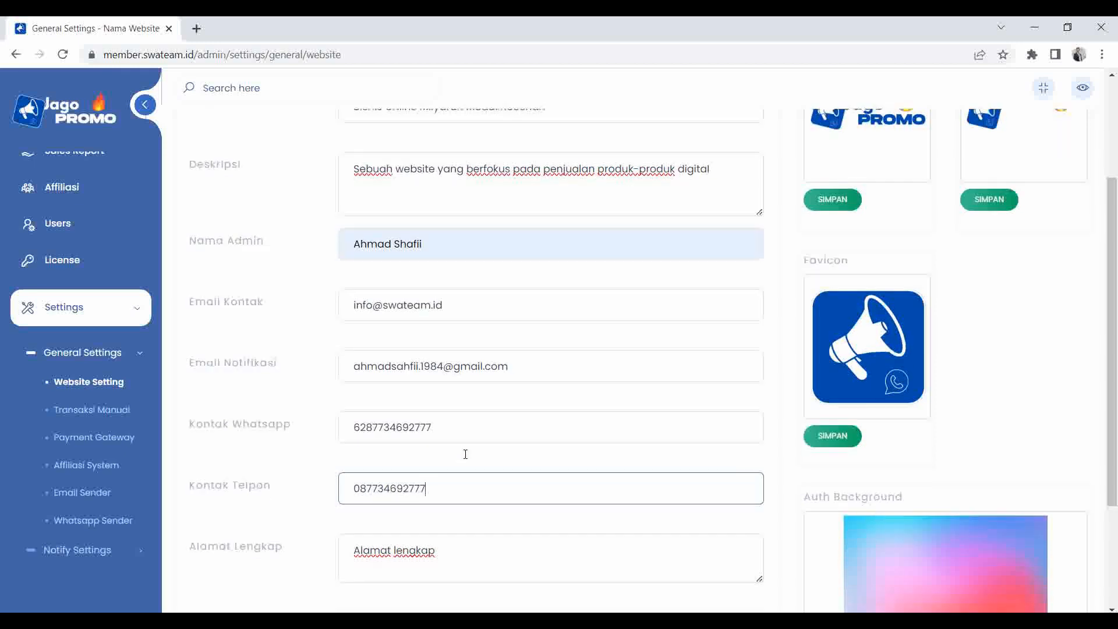
click(455, 437)
key(BackSpace)
key(BackSpace)
key(BackSpace)
key(BackSpace)
key(BackSpace)
key(BackSpace)
key(BackSpace)
key(BackSpace)
key(BackSpace)
key(BackSpace)
key(BackSpace)
key(BackSpace)
key(BackSpace)
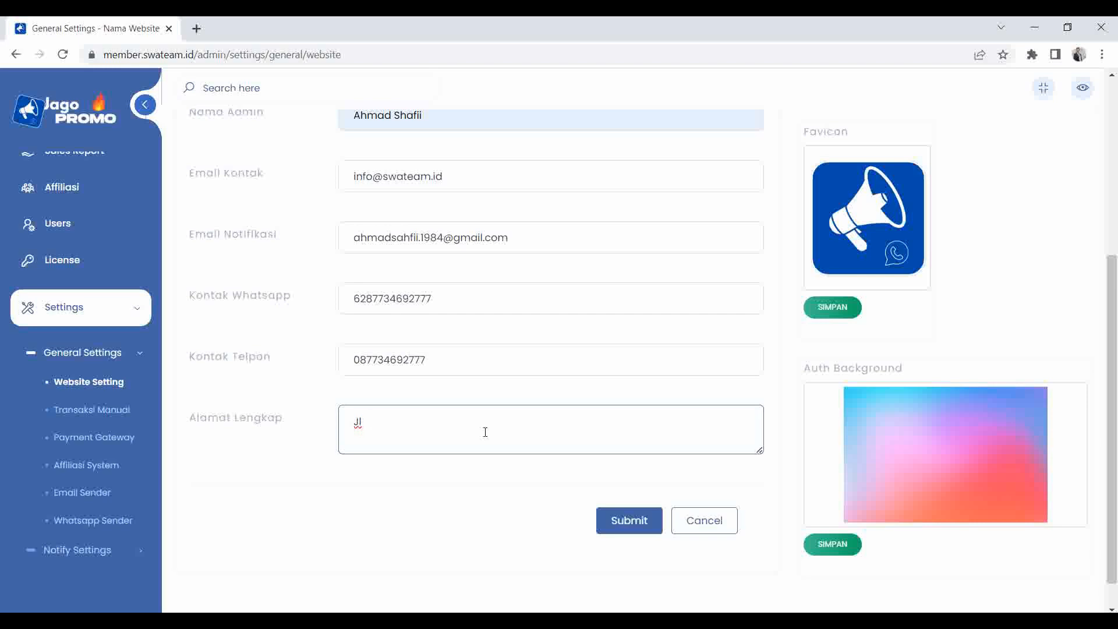
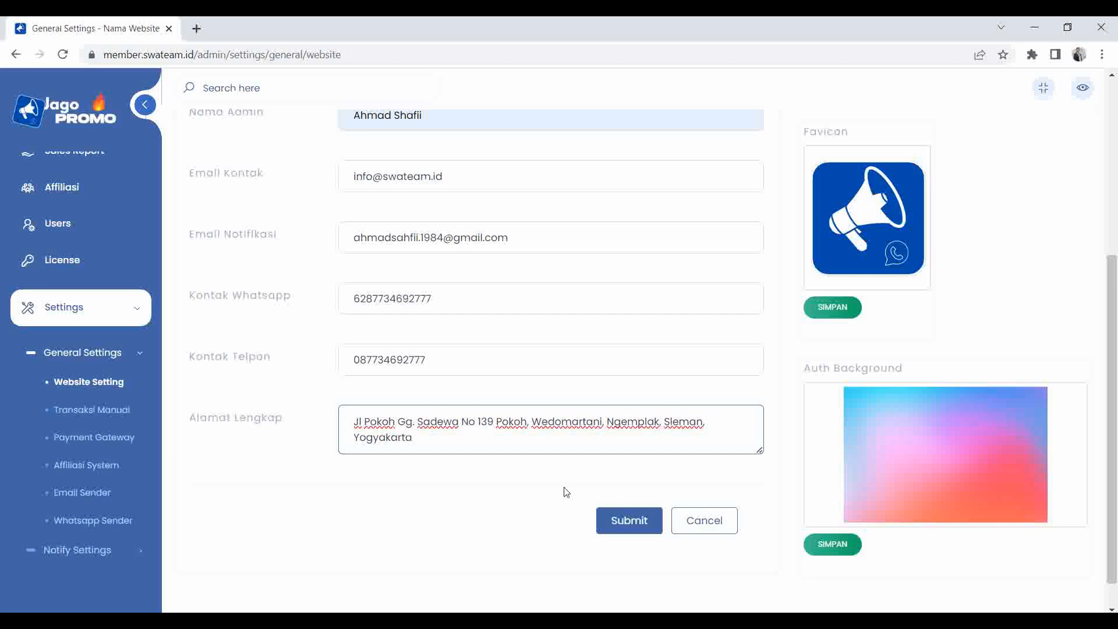
Submit the Website Settings form and scroll through to check the saved values.
click(629, 520)
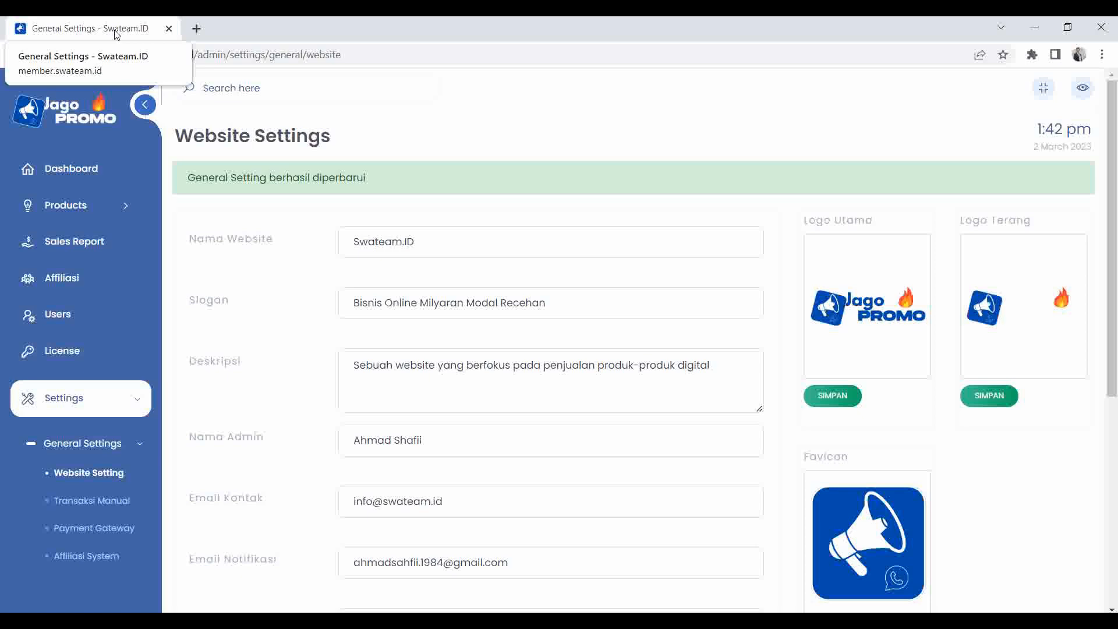
click(445, 242)
scroll(355, 278, down, 2)
scroll(355, 278, down, 4)
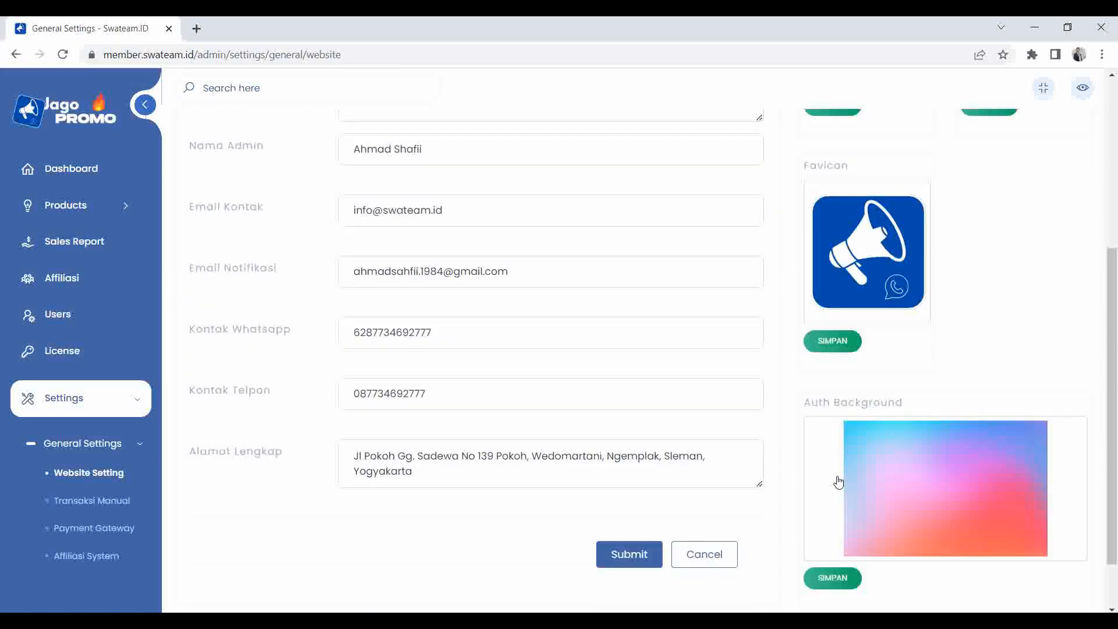
scroll(519, 392, up, 5)
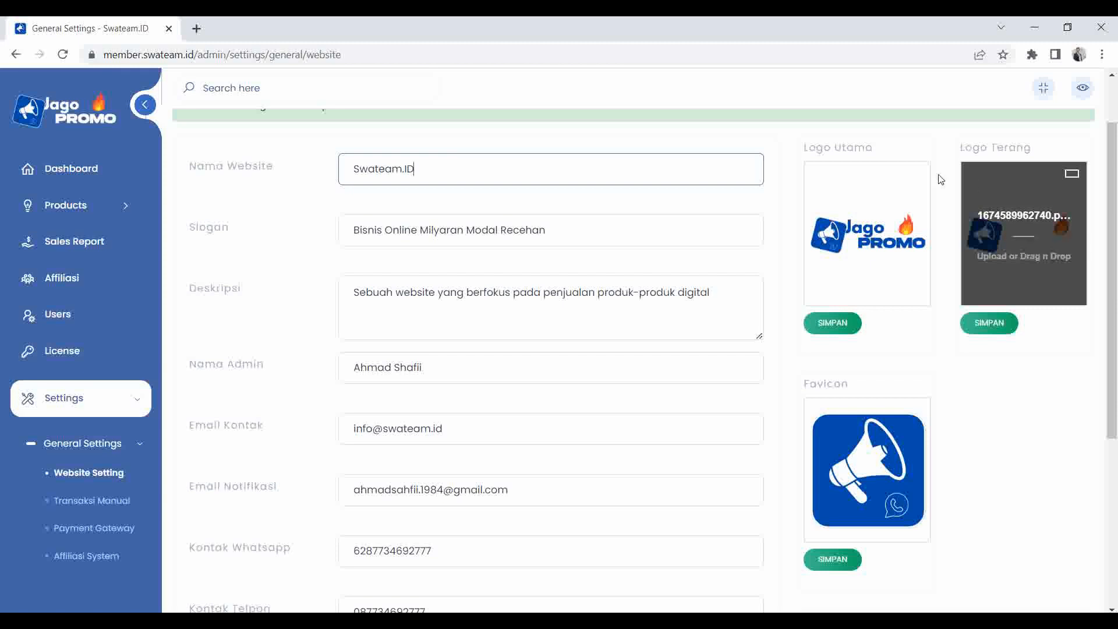
scroll(841, 336, down, 1)
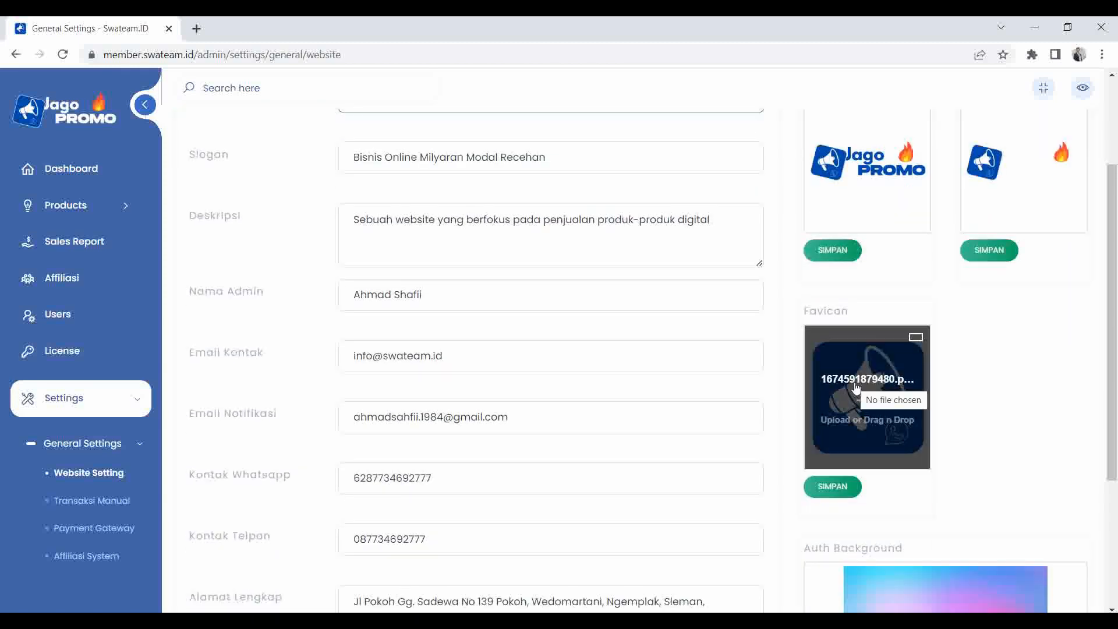
scroll(874, 388, down, 2)
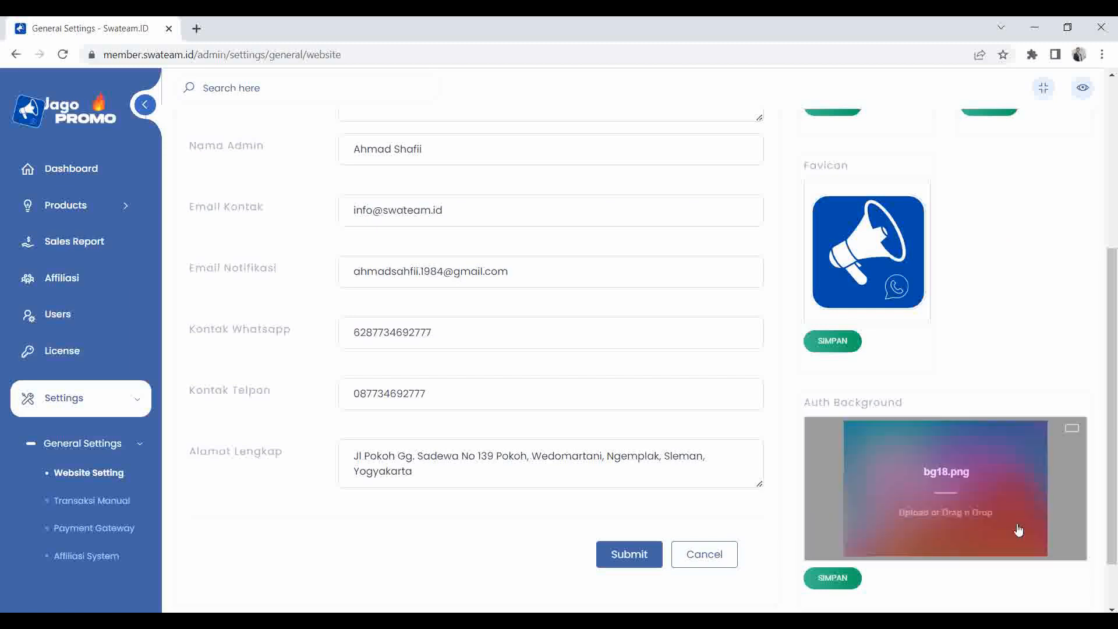
Cancel the background file picker and sign out of the admin panel.
click(932, 477)
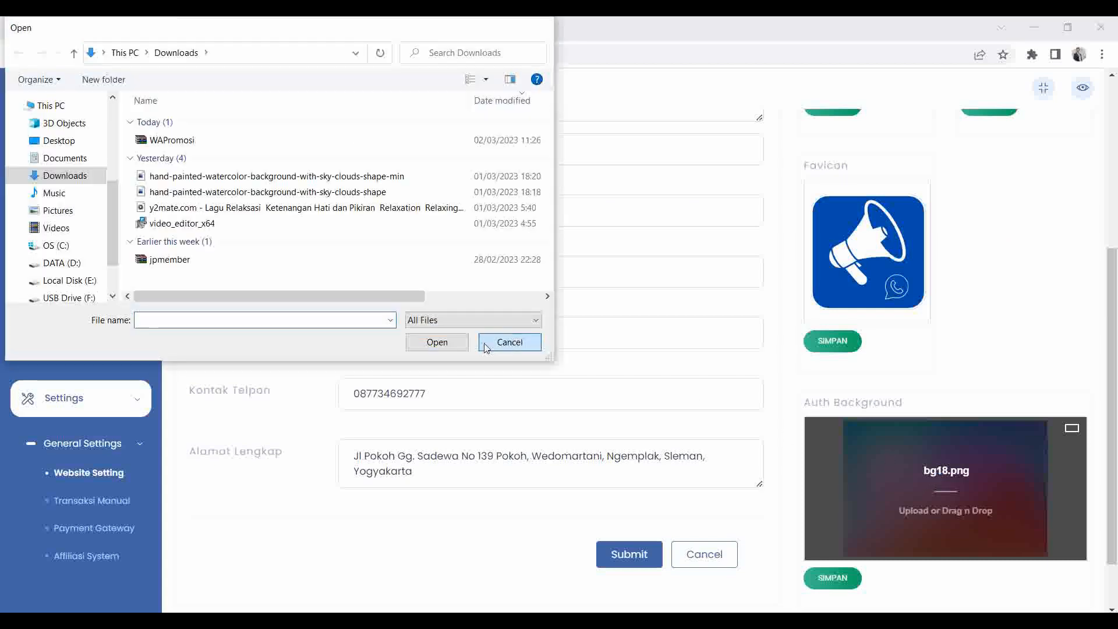
click(501, 343)
click(50, 407)
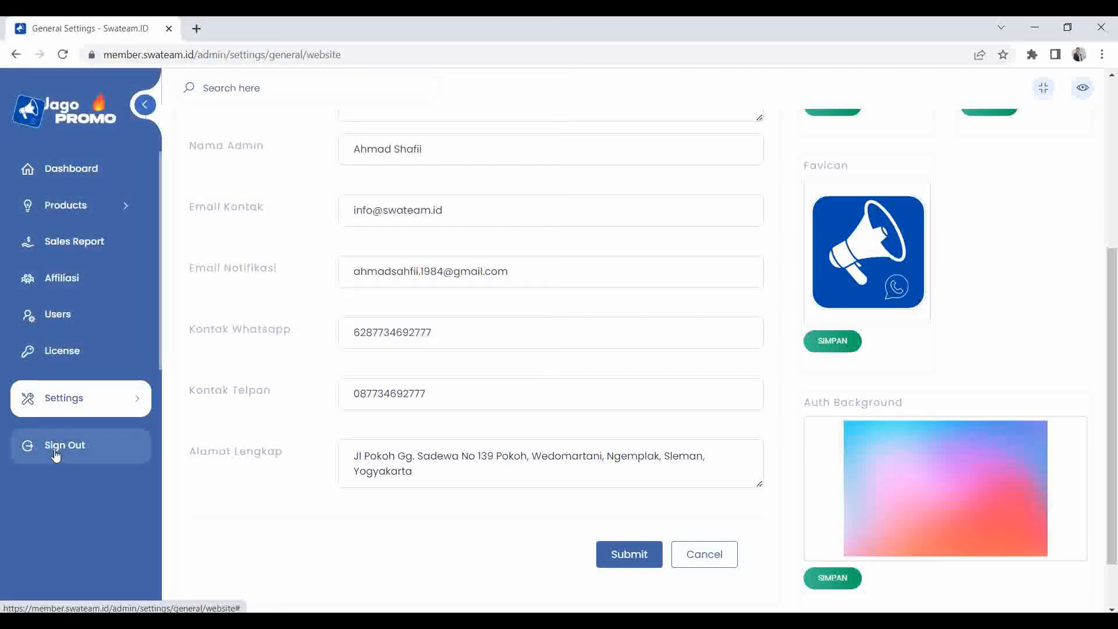
click(56, 453)
click(520, 425)
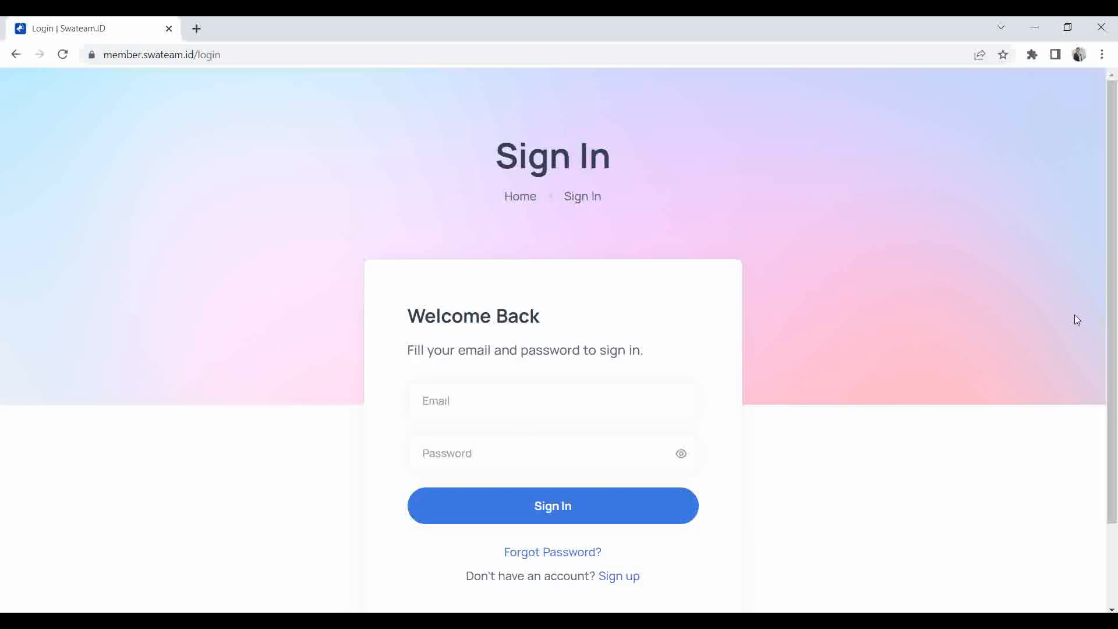
Sign back in with the saved e-mail and password, dismissing Chrome's password prompts.
click(544, 400)
click(507, 446)
text(••)
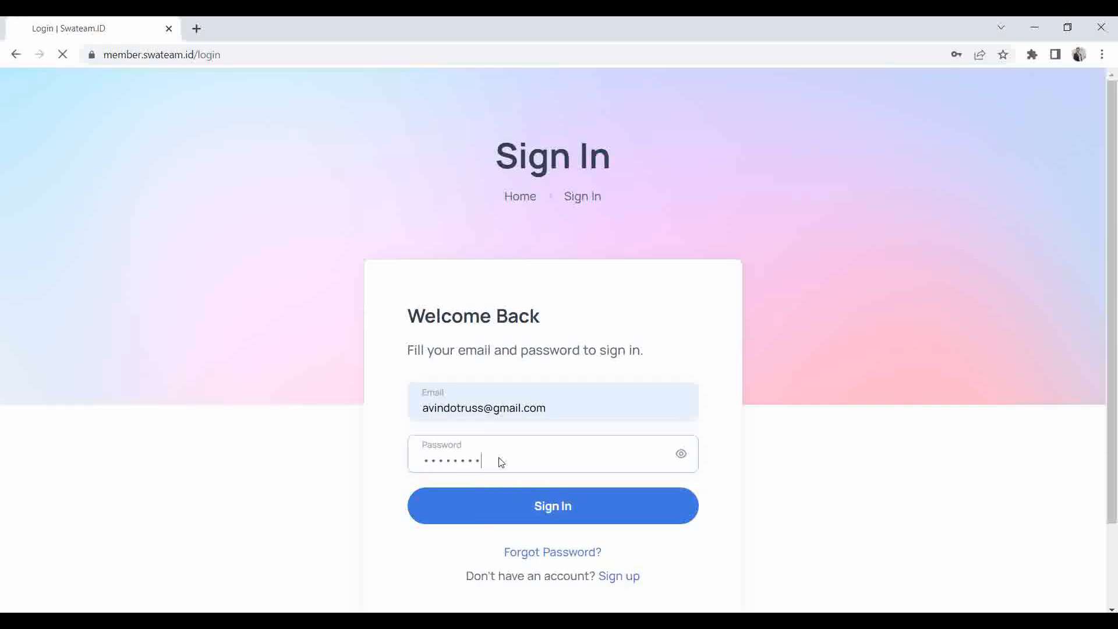
key(Return)
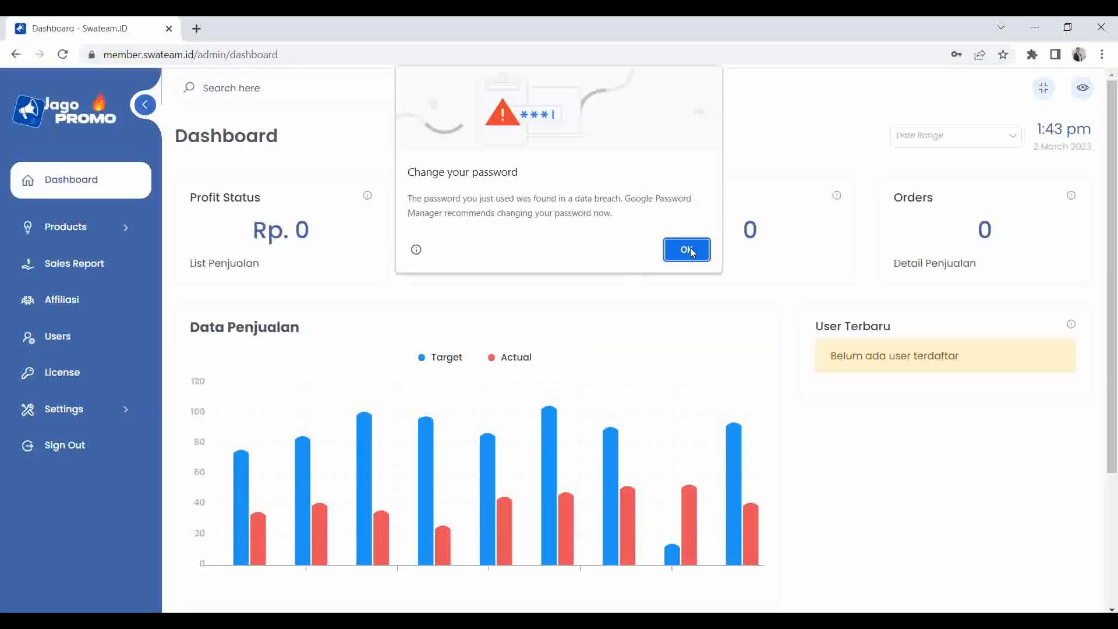
click(686, 249)
click(990, 257)
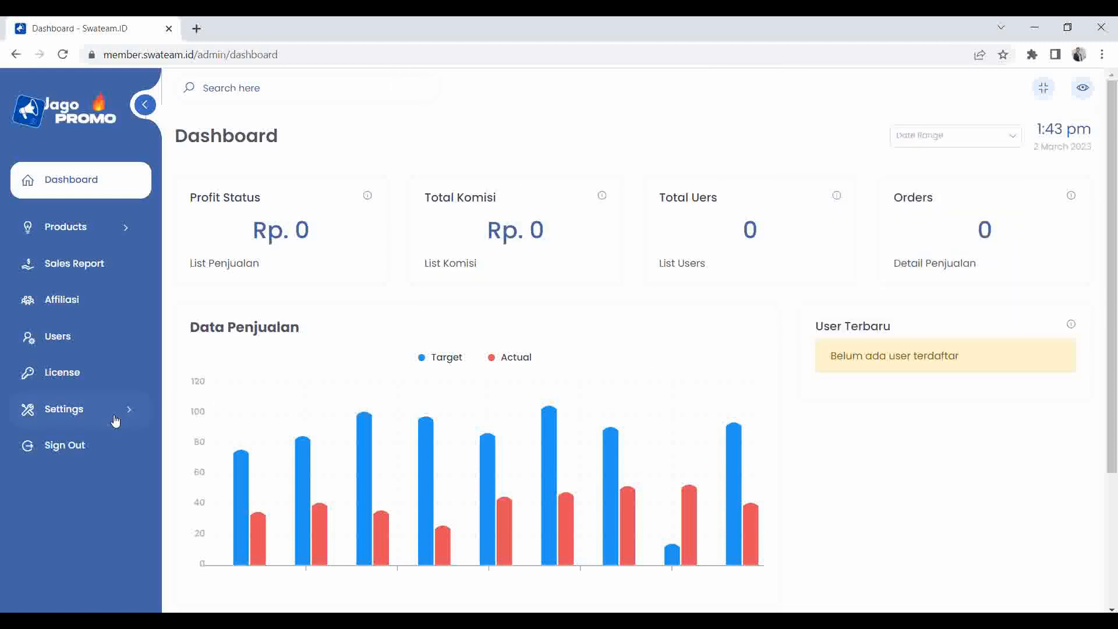
Go to Settings > General Settings > Website Setting.
click(134, 410)
click(90, 444)
click(75, 472)
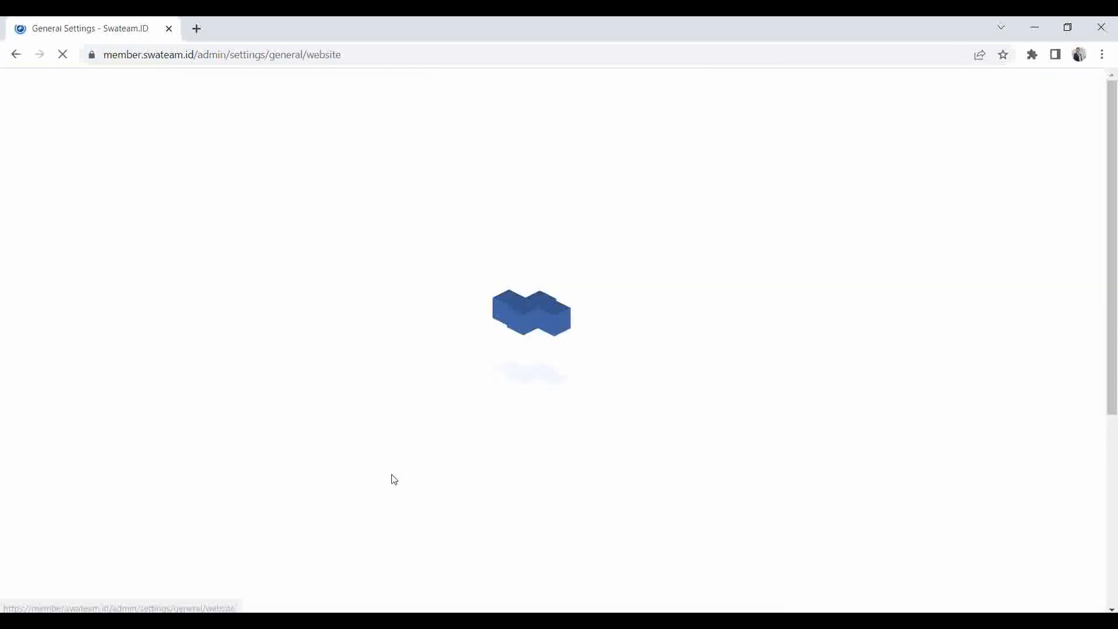
Upload the watercolor sky clouds image as the Auth Background and save it.
scroll(878, 435, down, 5)
click(956, 398)
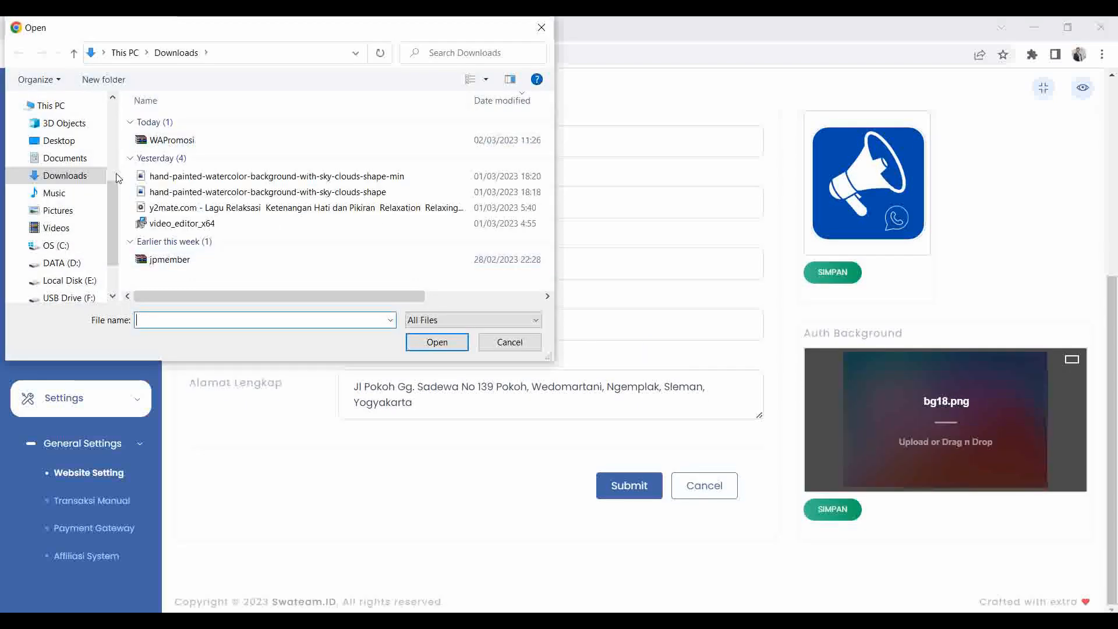
double_click(192, 176)
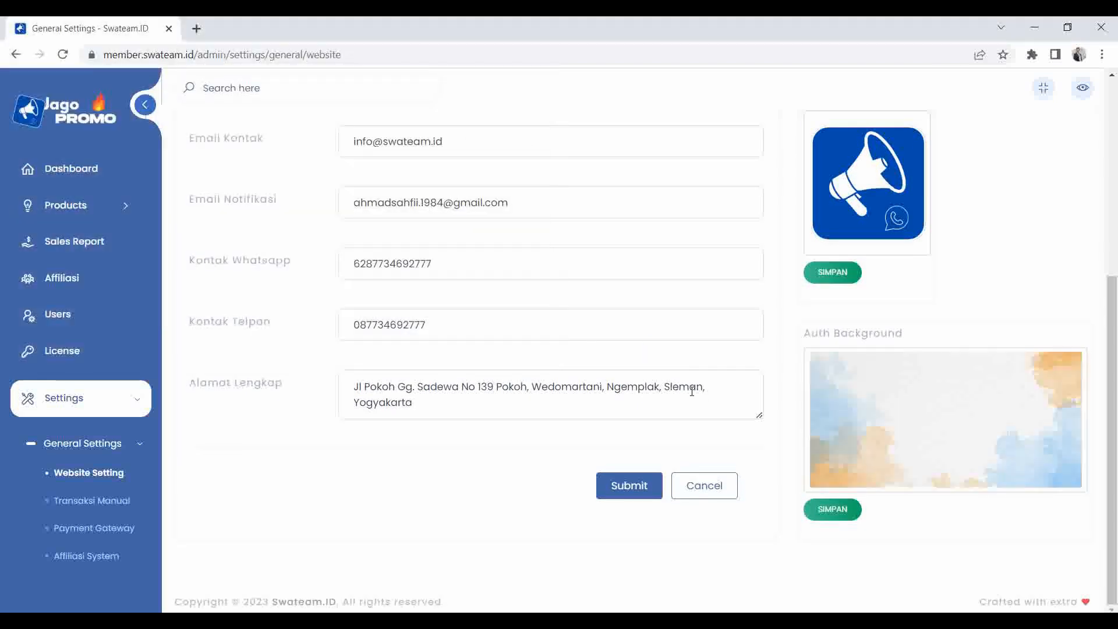
click(835, 511)
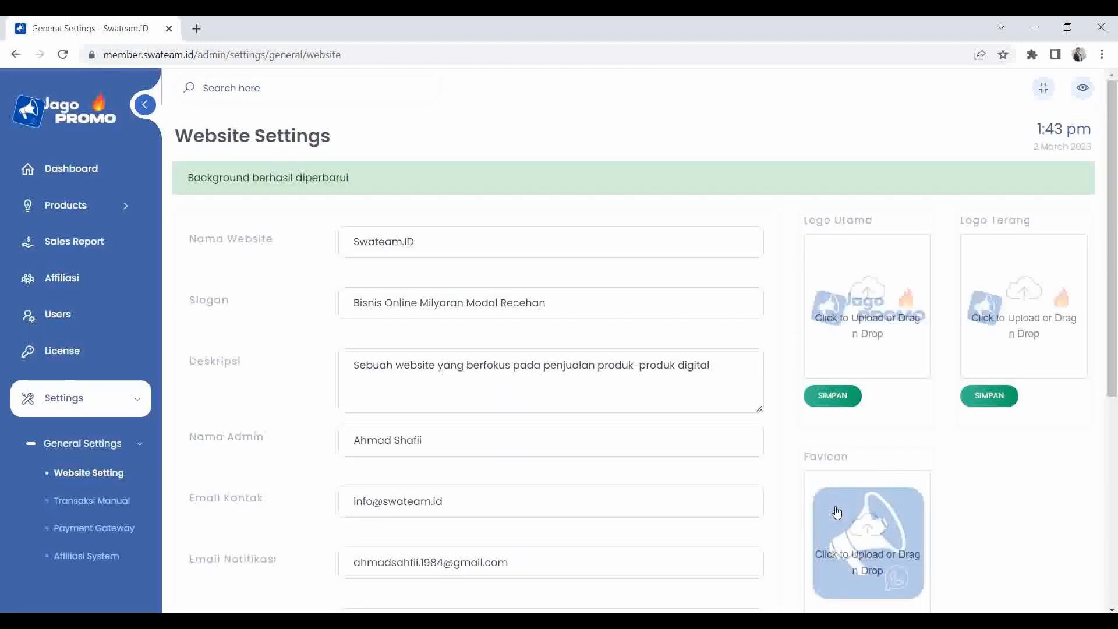
Sign out to view the new login page background.
scroll(88, 501, down, 3)
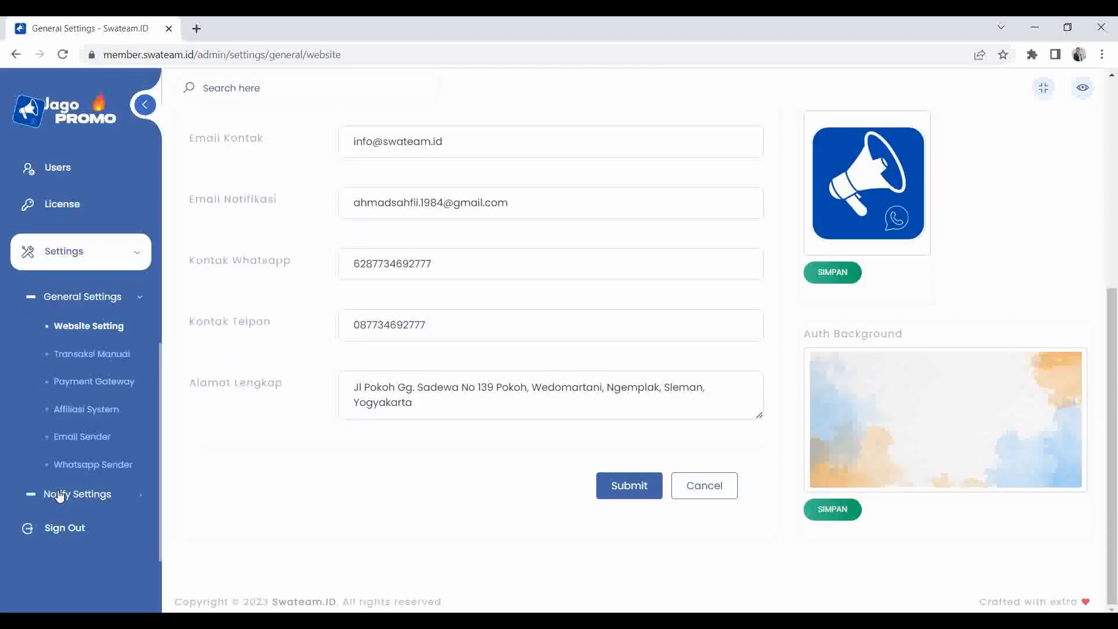
click(92, 529)
click(522, 438)
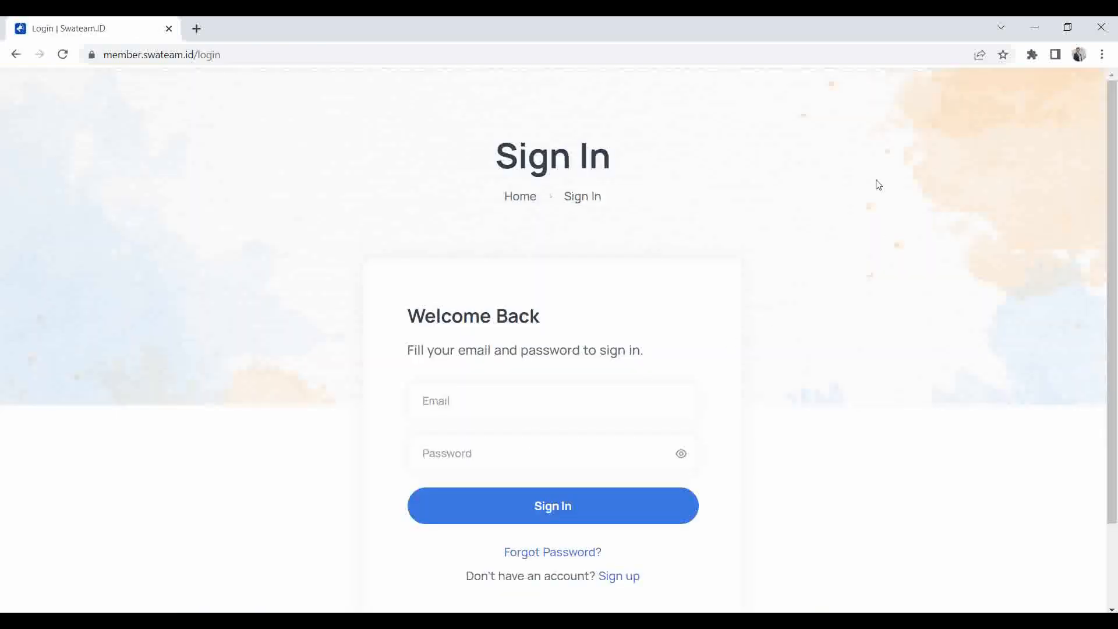
Sign in with the saved admin e-mail and password, dismissing Chrome's password prompts.
scroll(509, 280, down, 2)
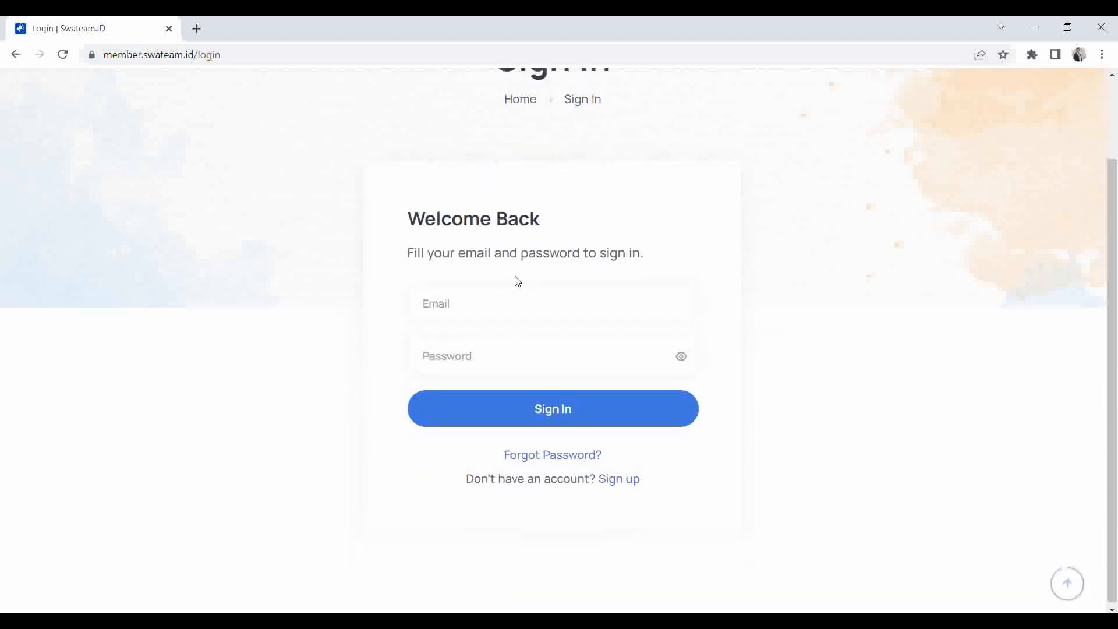
scroll(790, 328, up, 2)
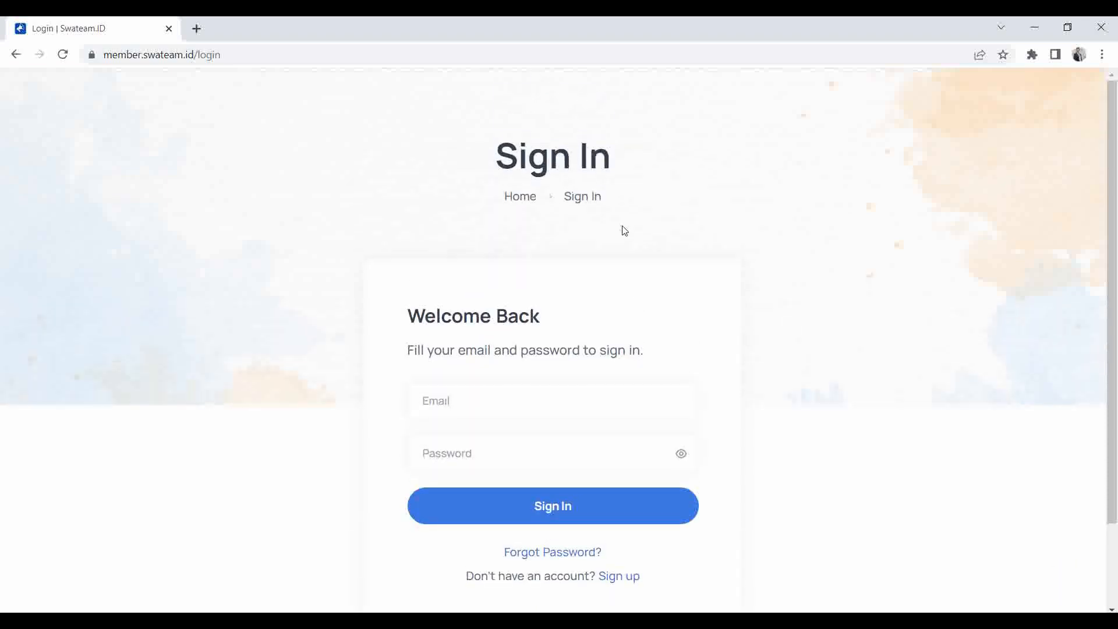
click(455, 395)
click(559, 450)
click(499, 457)
text(••)
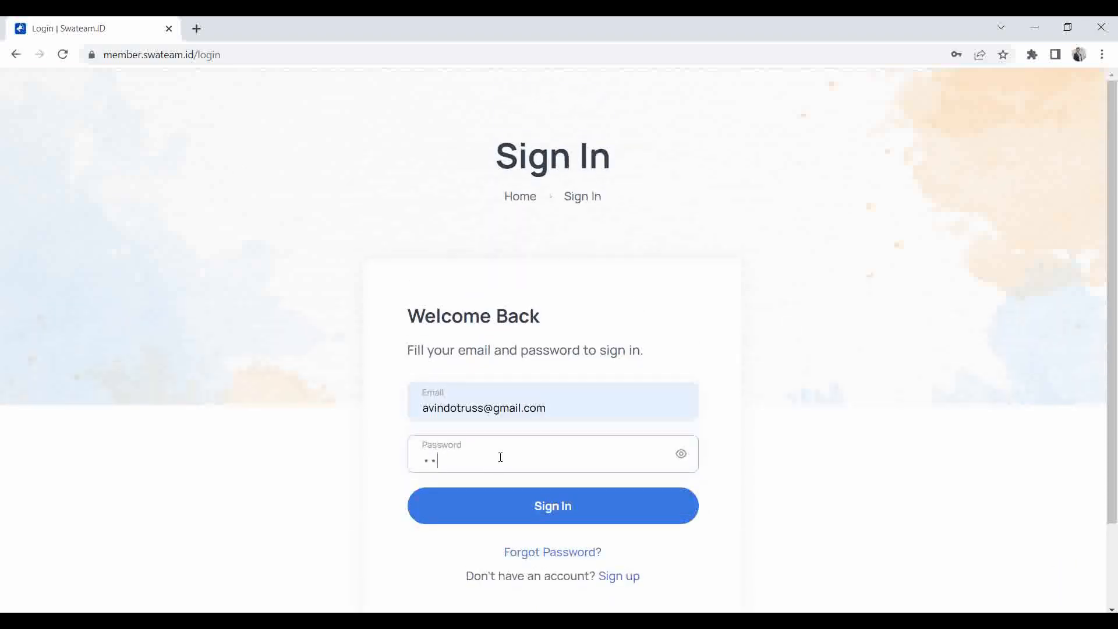
key(Return)
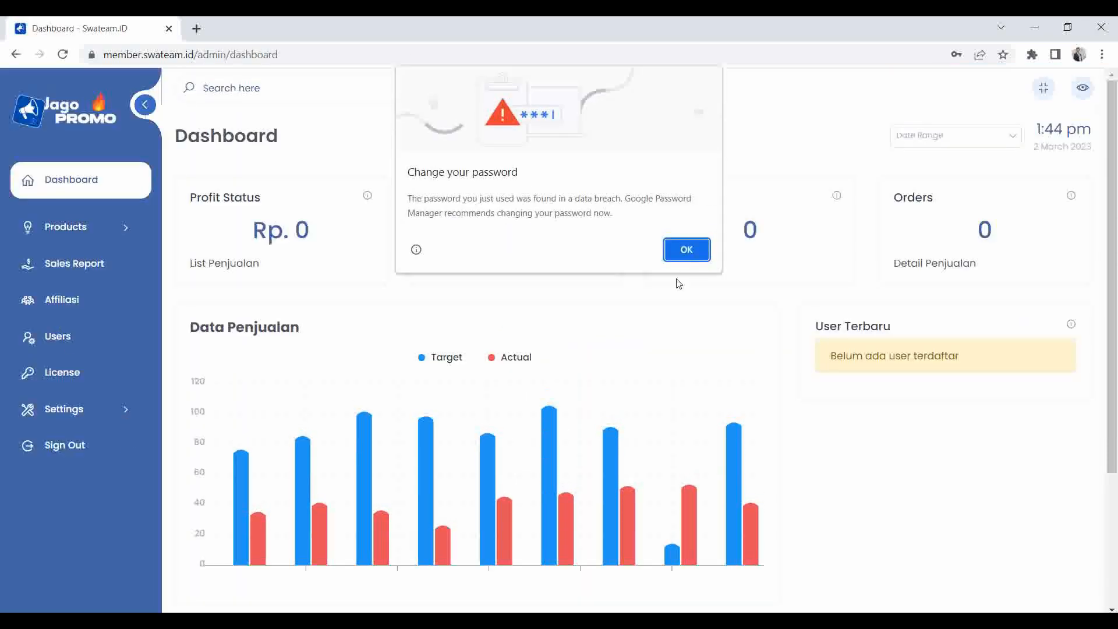
click(686, 250)
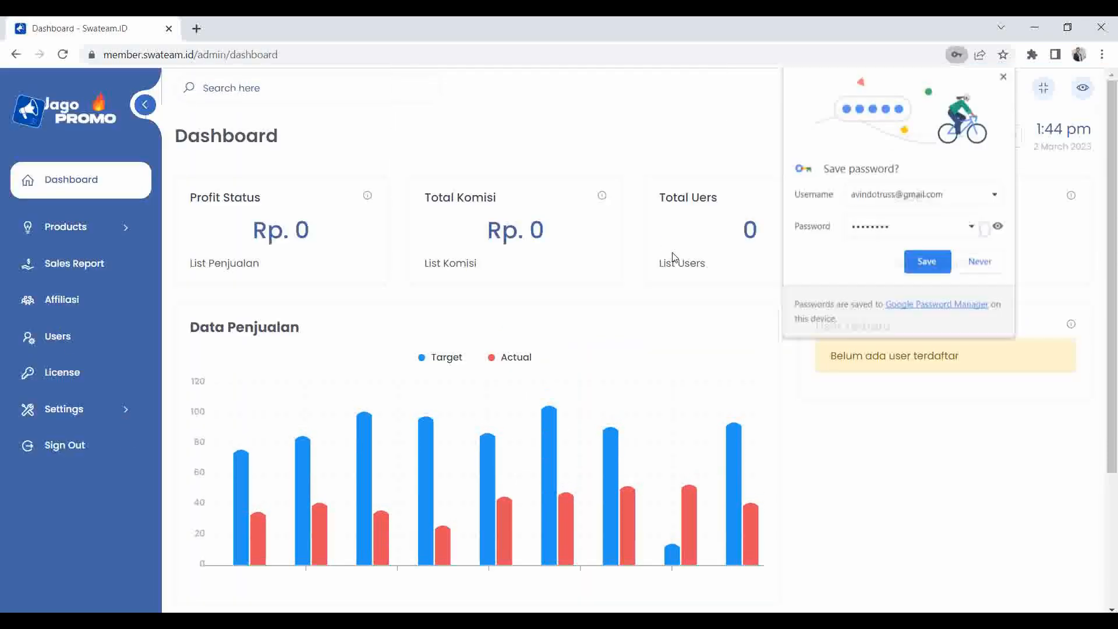
click(980, 261)
Open Settings > General Settings > Website Setting and scroll down the form.
click(90, 417)
click(70, 442)
click(81, 467)
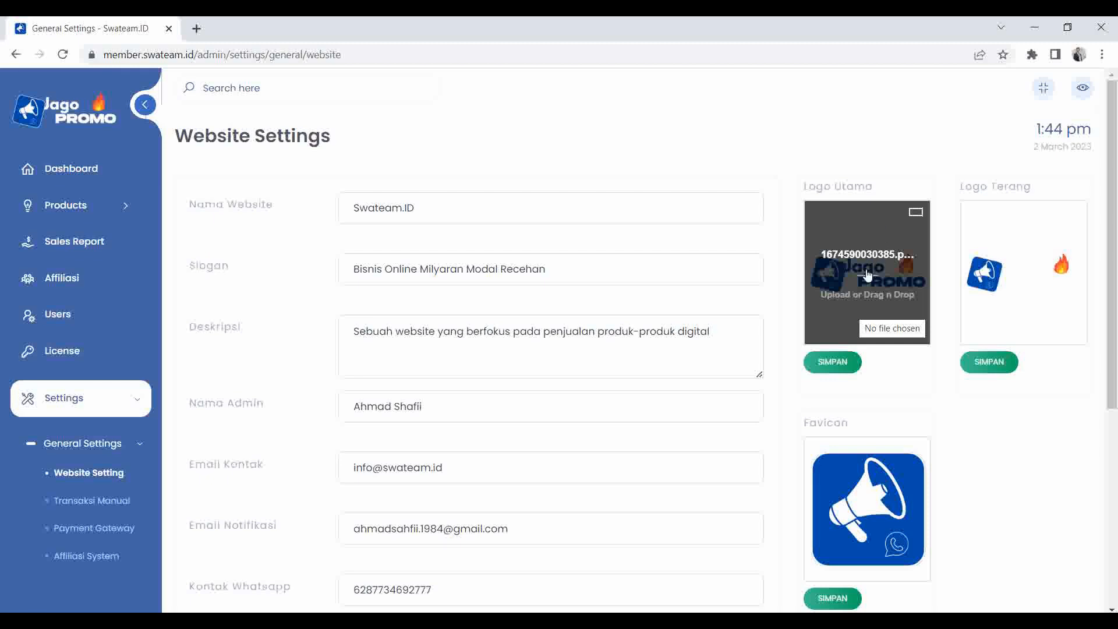
scroll(867, 274, down, 1)
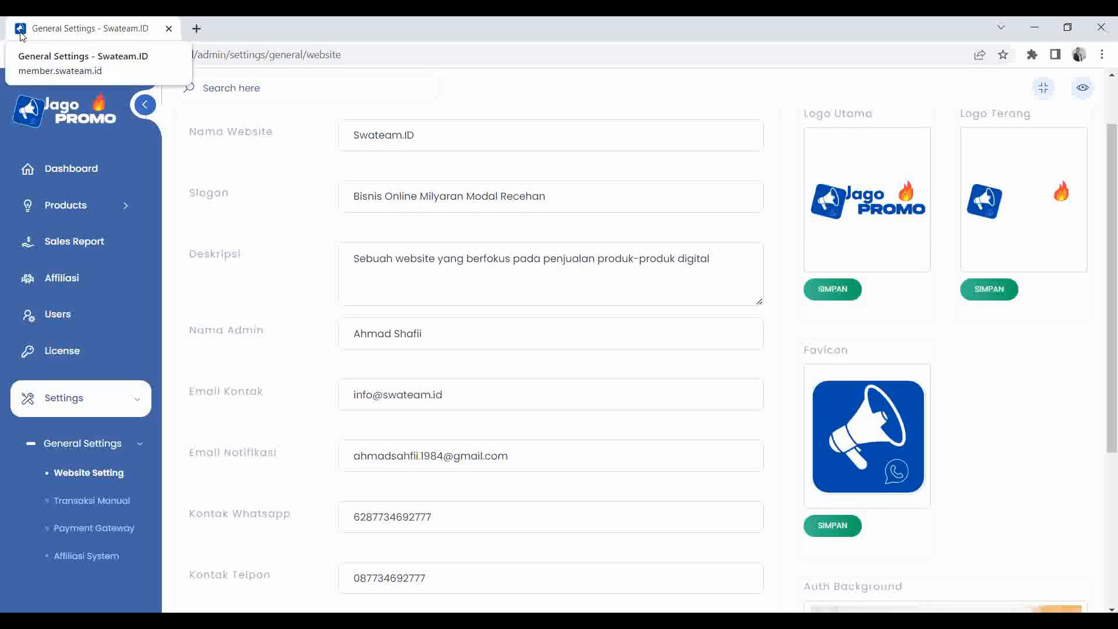
scroll(43, 181, down, 1)
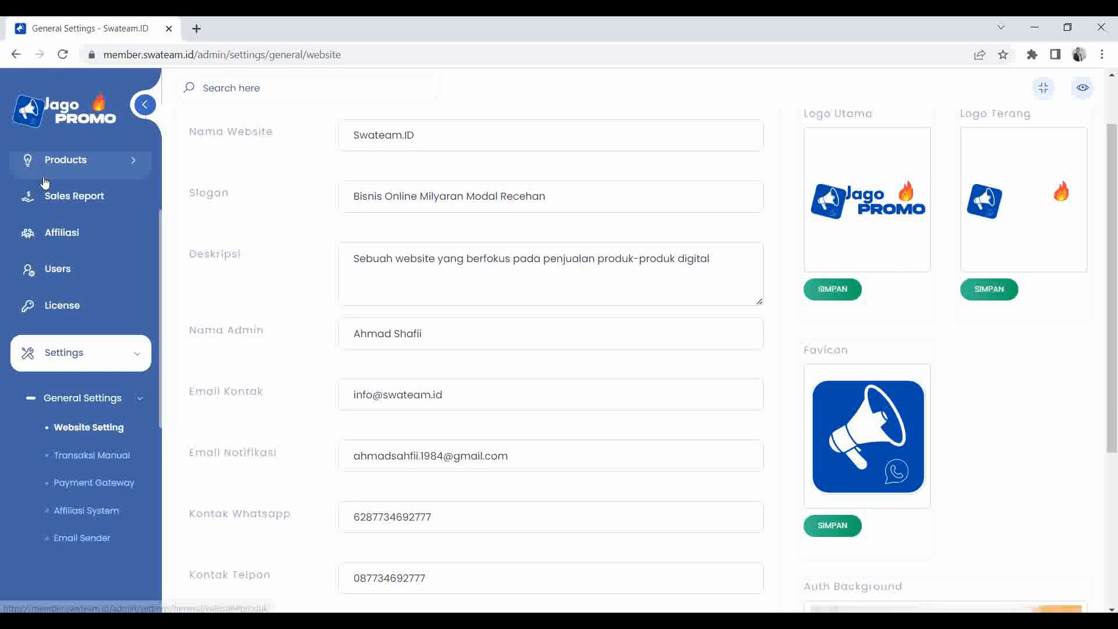
Open Transaksi Manual and delete the existing BCA payment account.
click(109, 460)
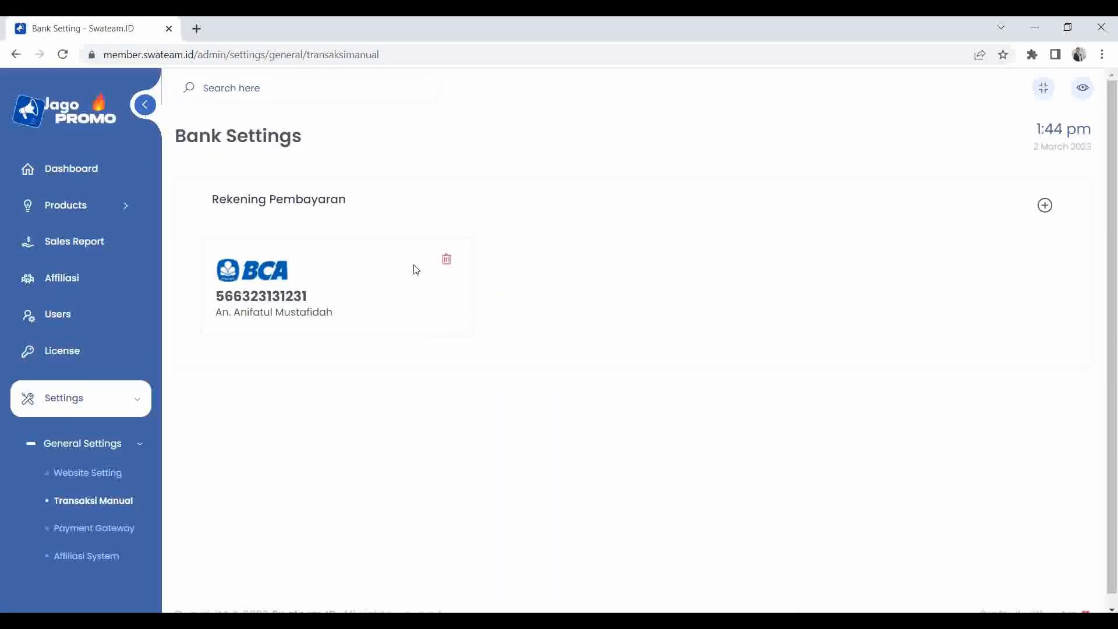
click(446, 259)
click(508, 430)
click(559, 428)
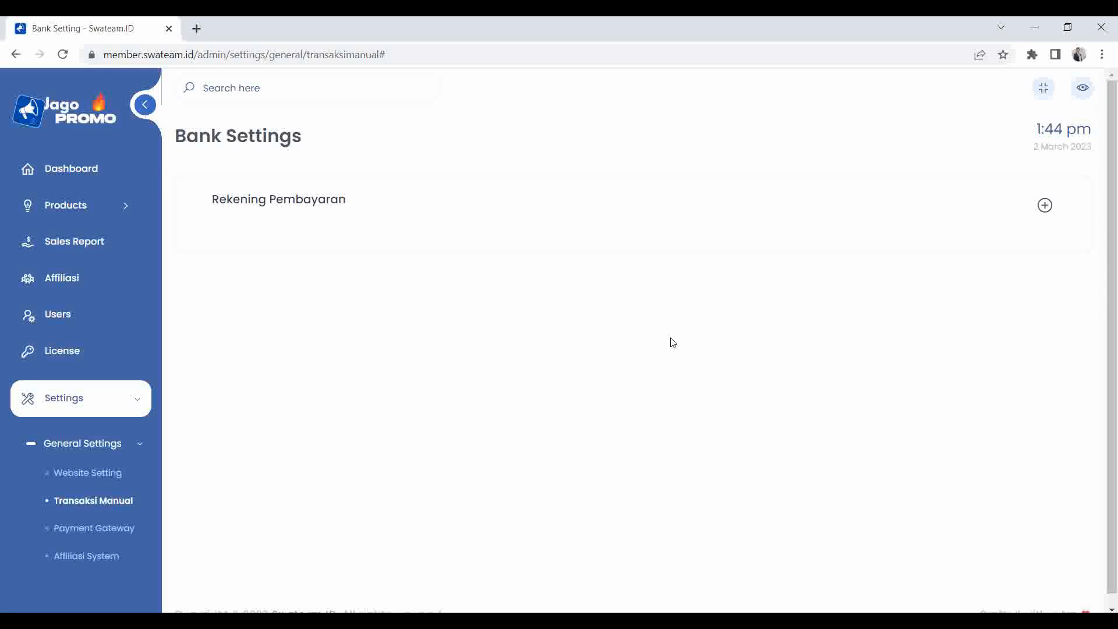
scroll(289, 498, down, 1)
scroll(265, 370, up, 1)
Add a new BCA account with the holder's name and account number, and save it.
click(1045, 205)
click(348, 263)
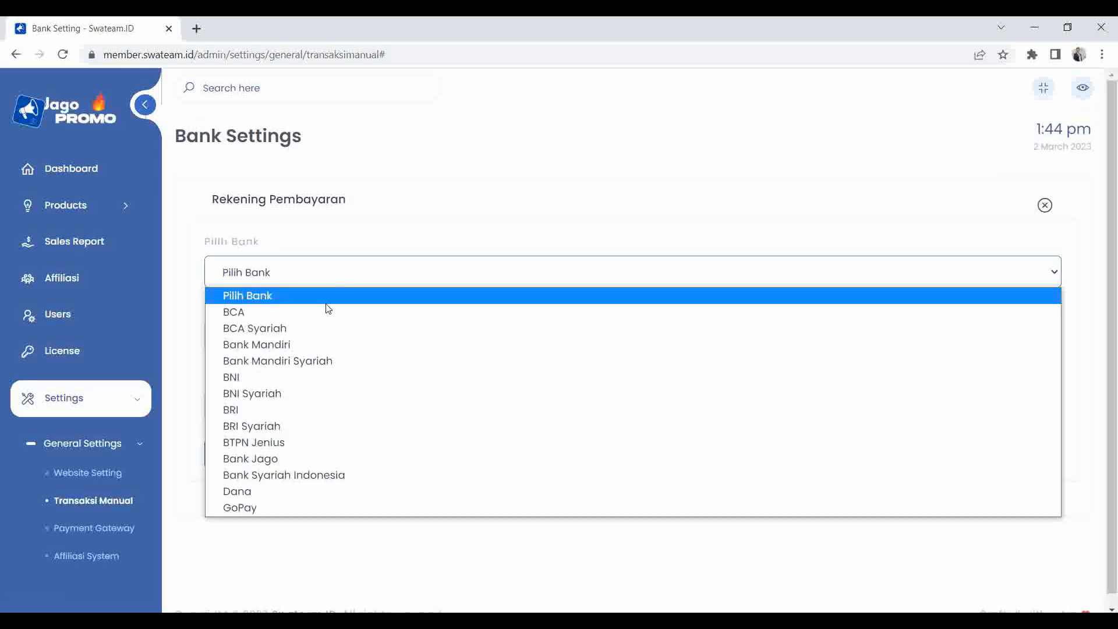
click(369, 238)
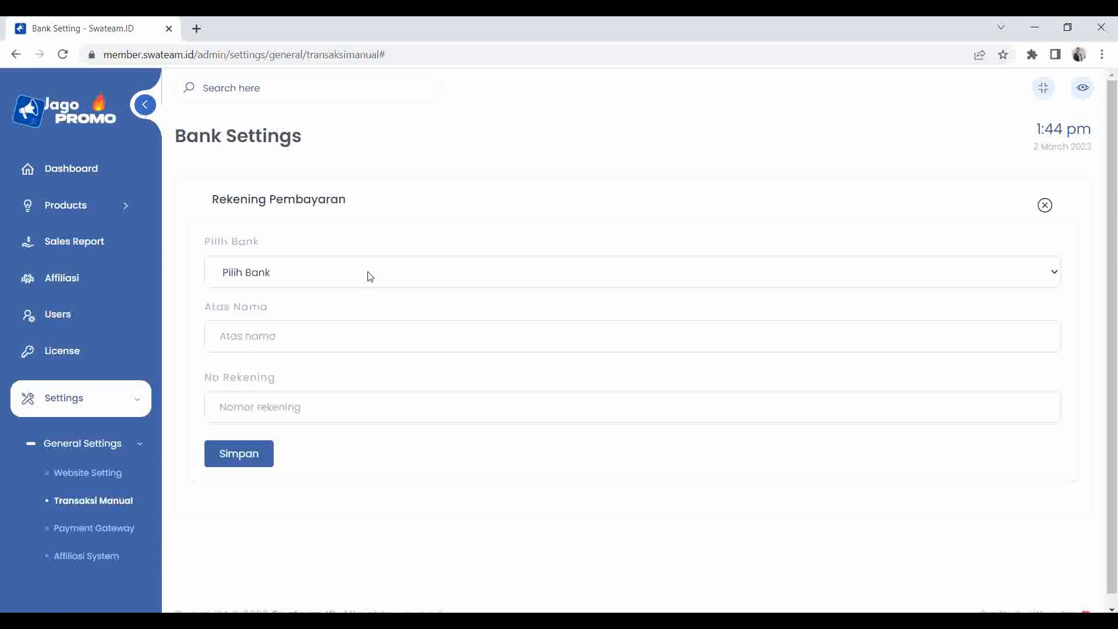
click(325, 270)
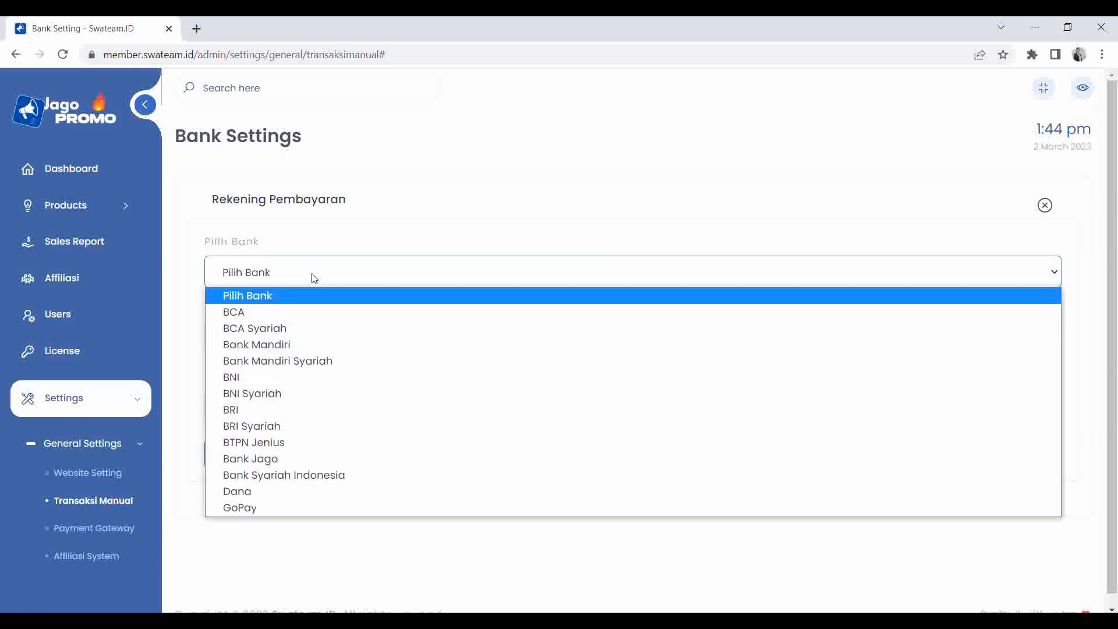
click(312, 278)
click(322, 278)
click(302, 306)
click(298, 340)
click(325, 374)
click(292, 407)
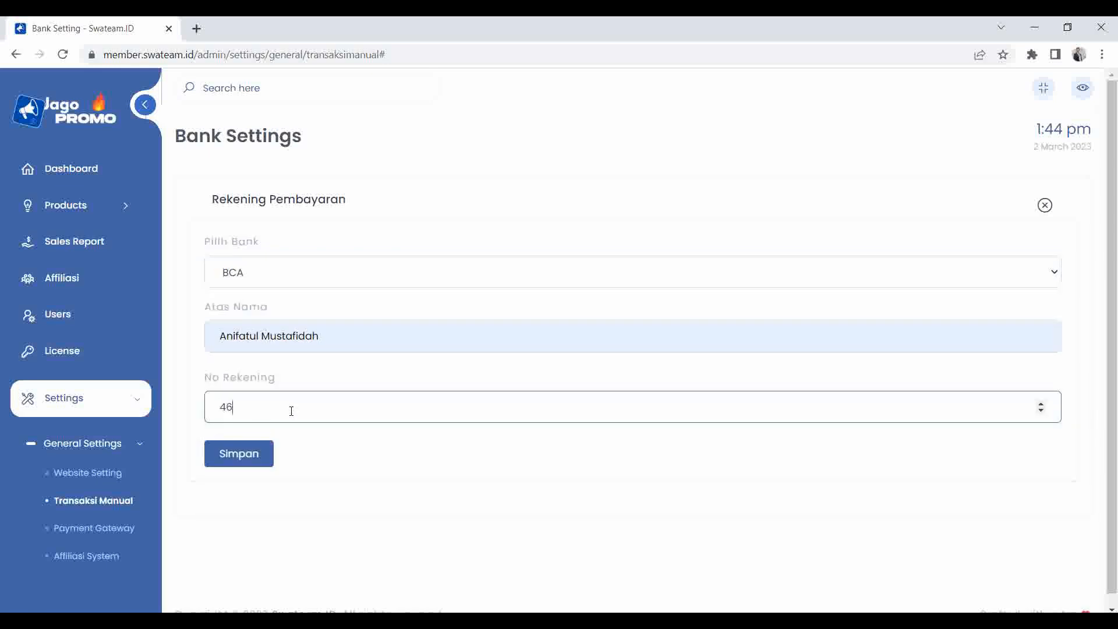
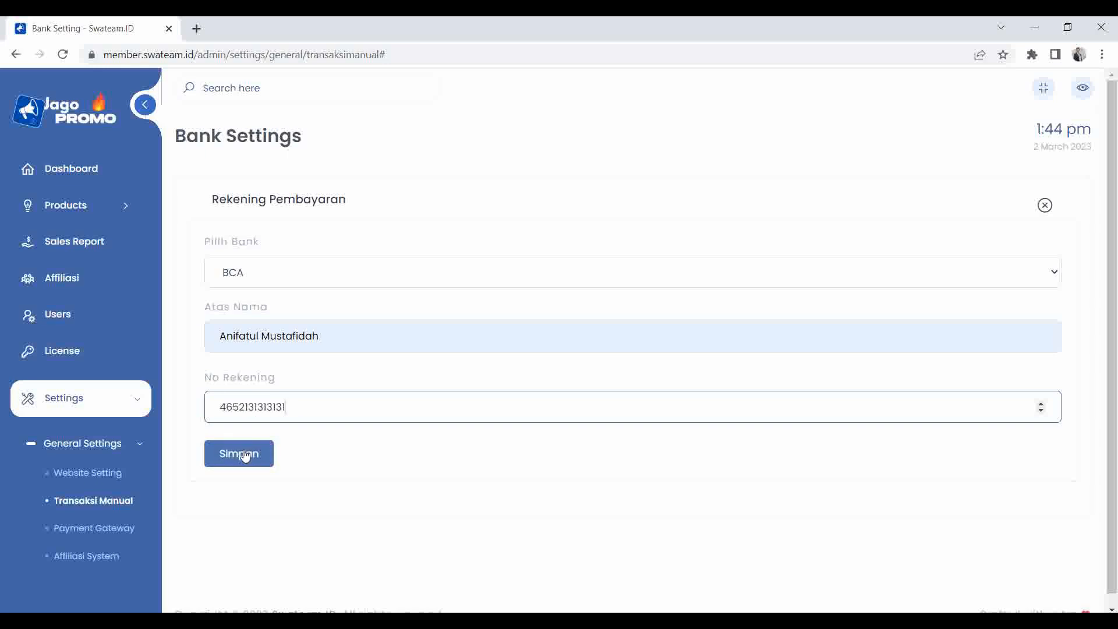
click(239, 453)
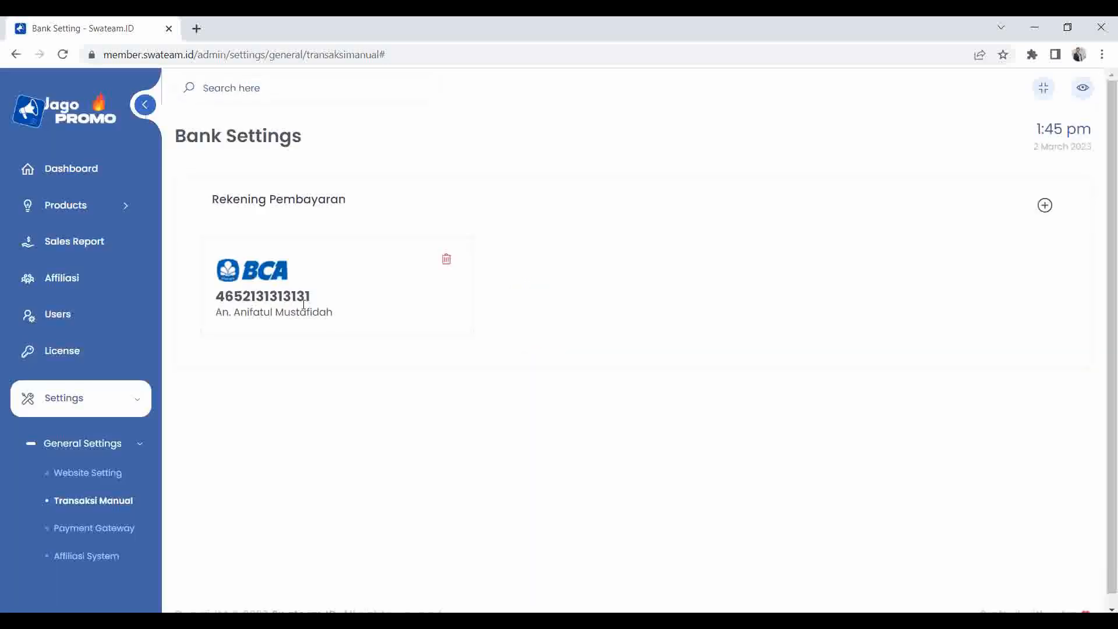
Start a new Bank Mandiri payment account using the saved account holder name.
click(1044, 205)
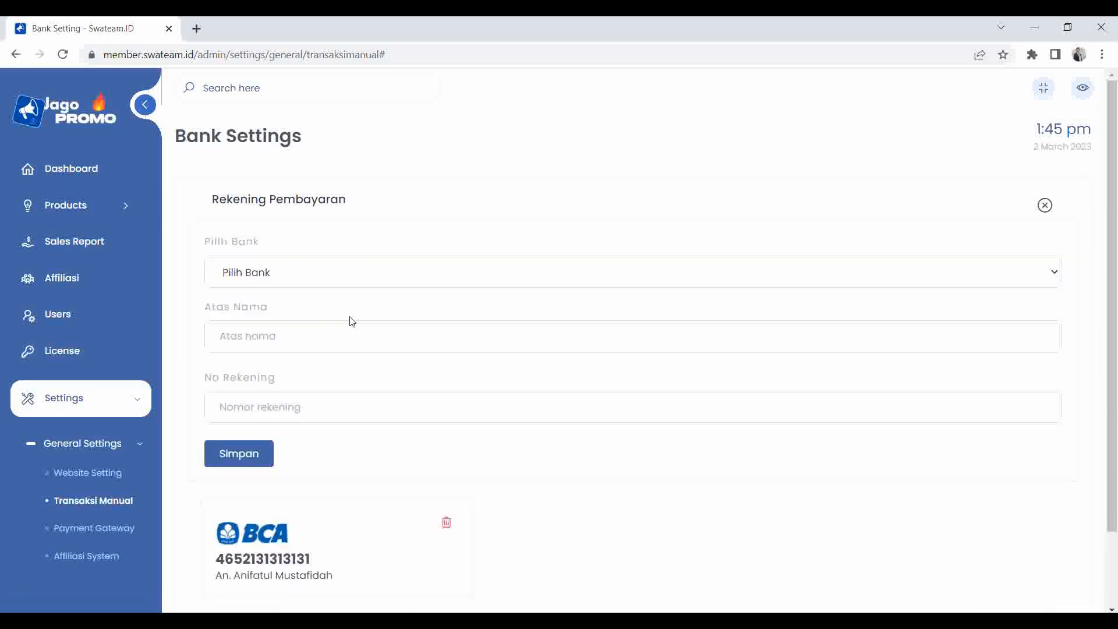
click(312, 276)
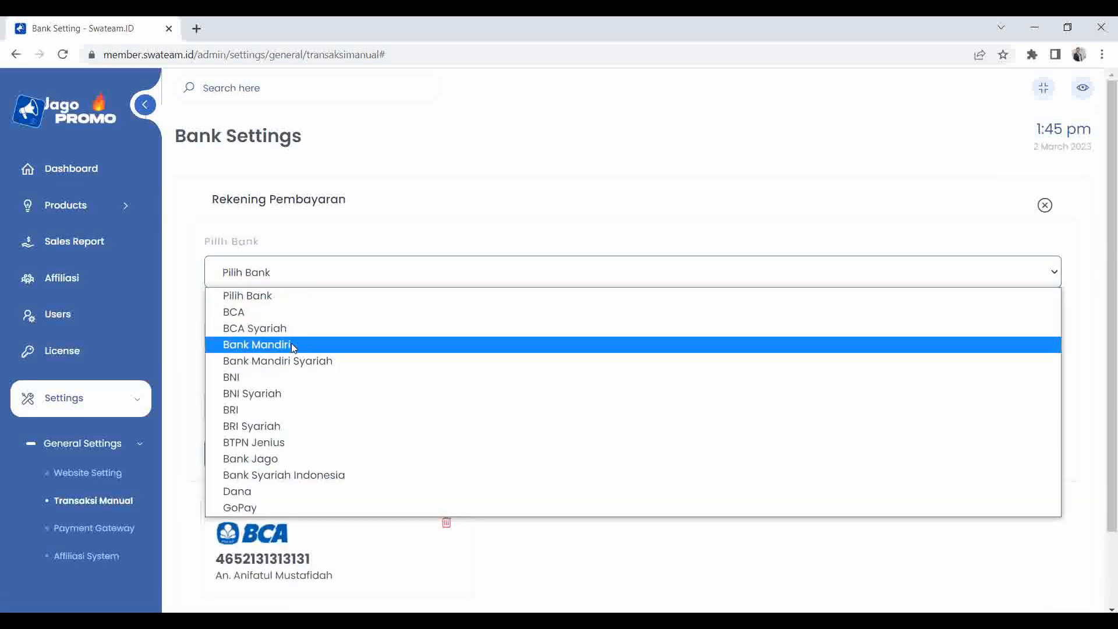
click(291, 343)
click(294, 338)
click(345, 375)
Enter the Mandiri account number and save the new payment account.
click(295, 407)
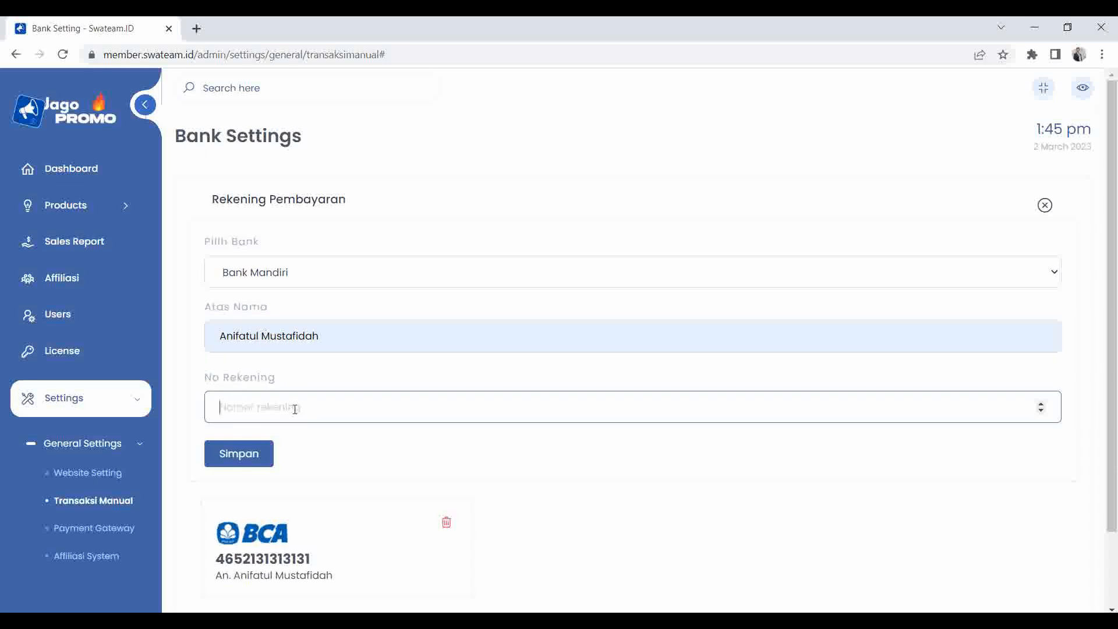
key(Tab)
click(307, 412)
text(e)
key(BackSpace)
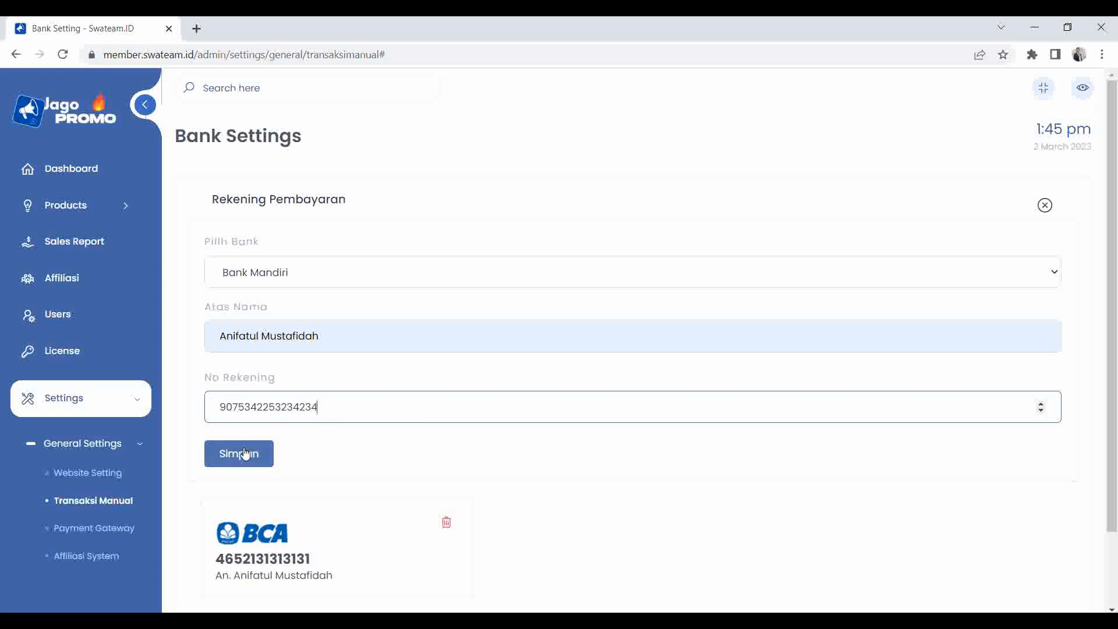
click(248, 453)
click(568, 434)
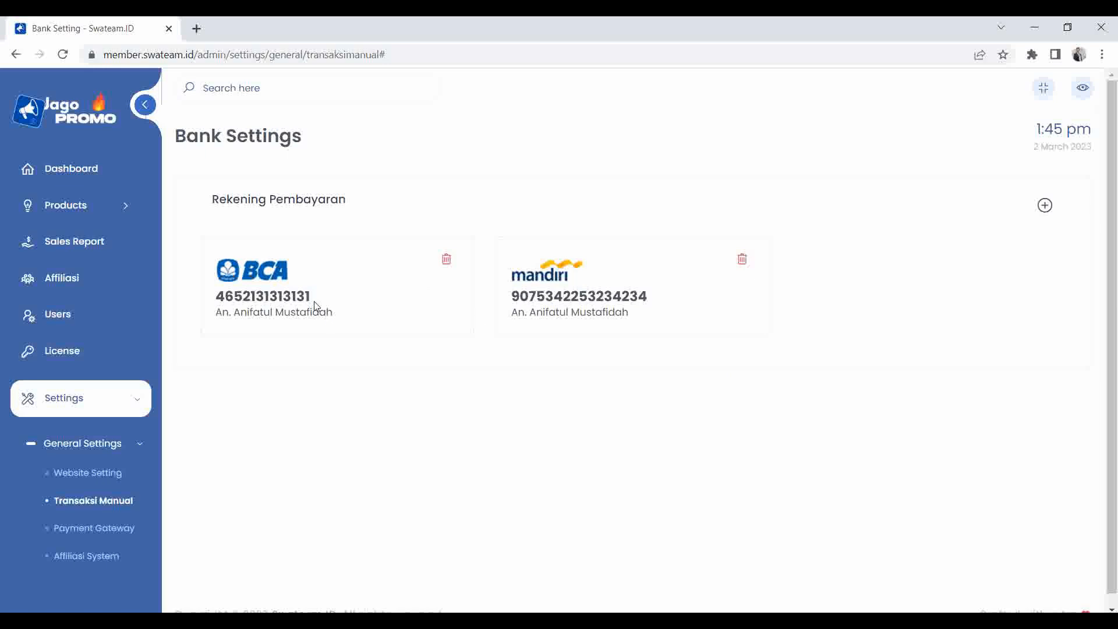
scroll(337, 337, down, 1)
scroll(120, 374, down, 1)
Open Payment Gateway settings and set the gateway status to Duitku (Aktif).
click(94, 487)
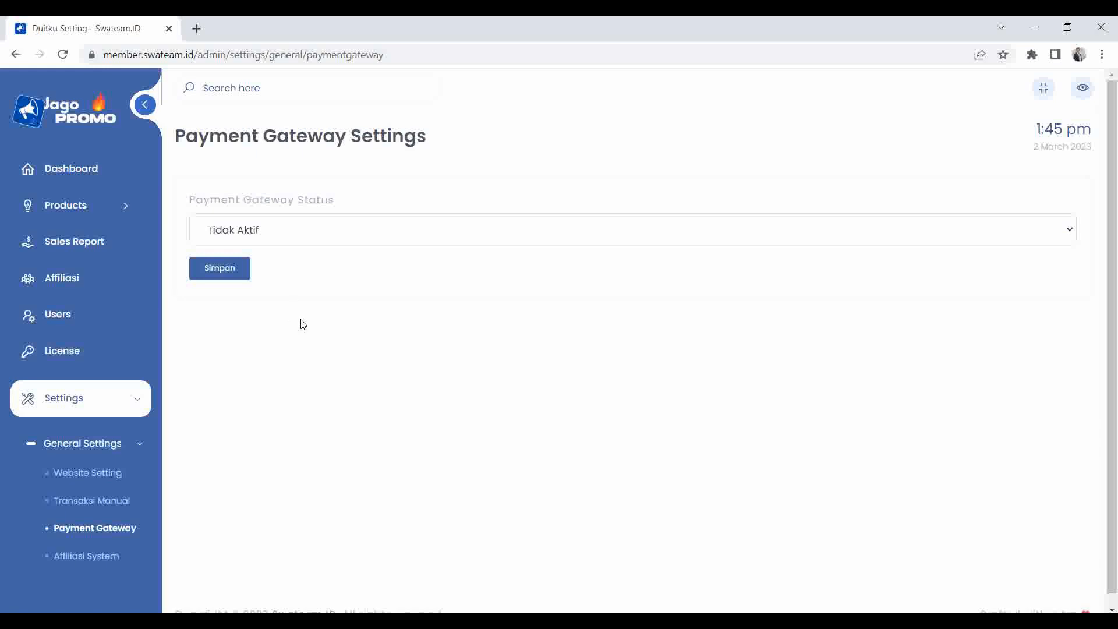
click(332, 235)
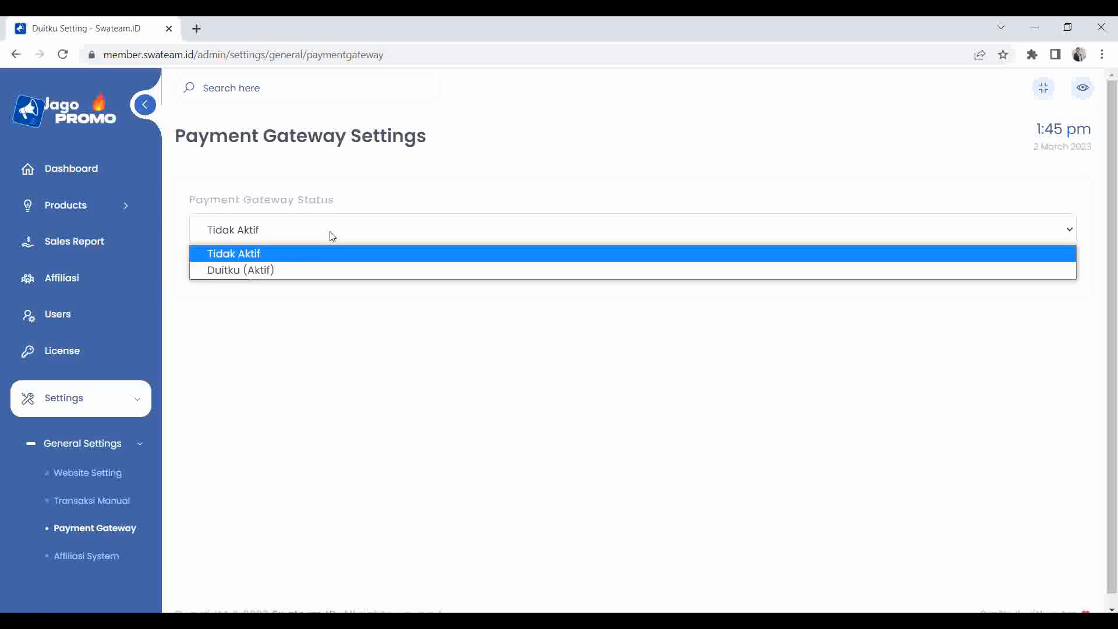
click(291, 268)
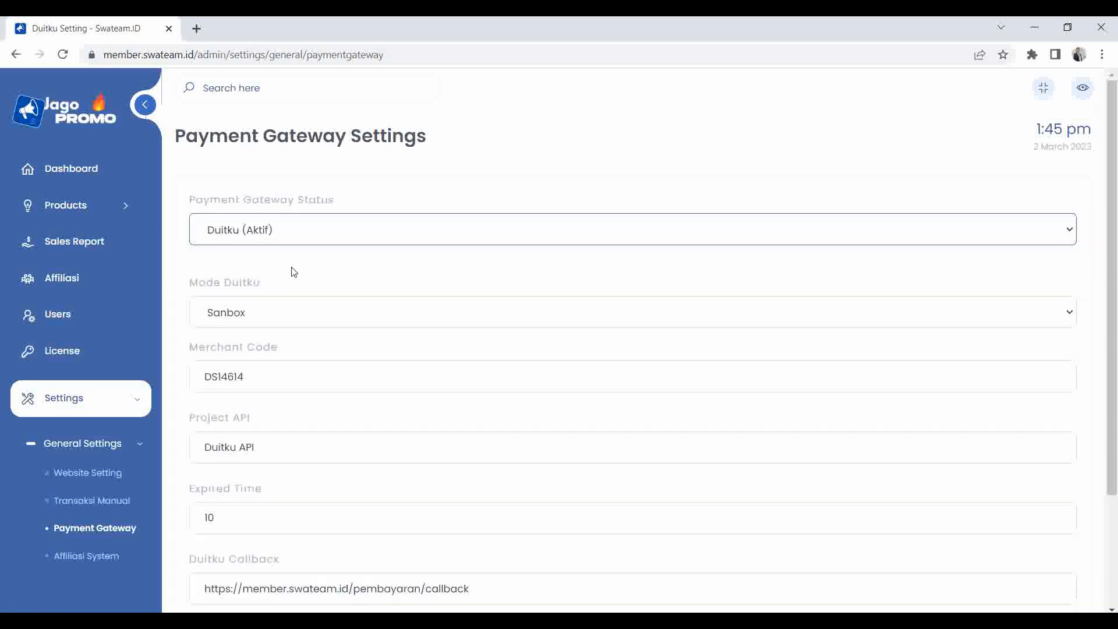
click(303, 231)
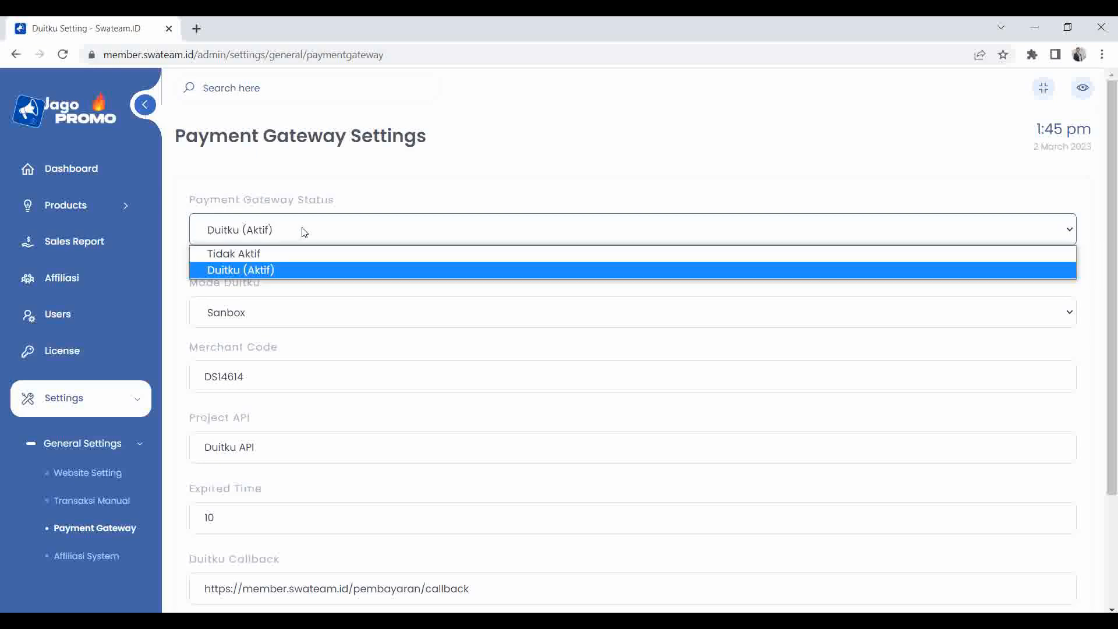
click(281, 254)
click(336, 238)
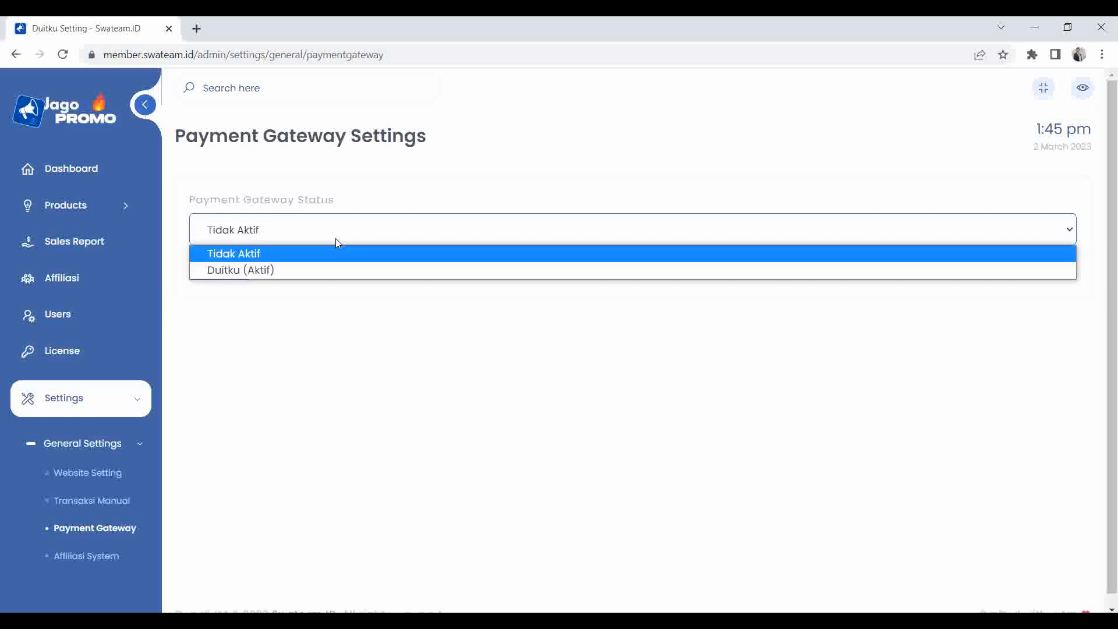
click(273, 270)
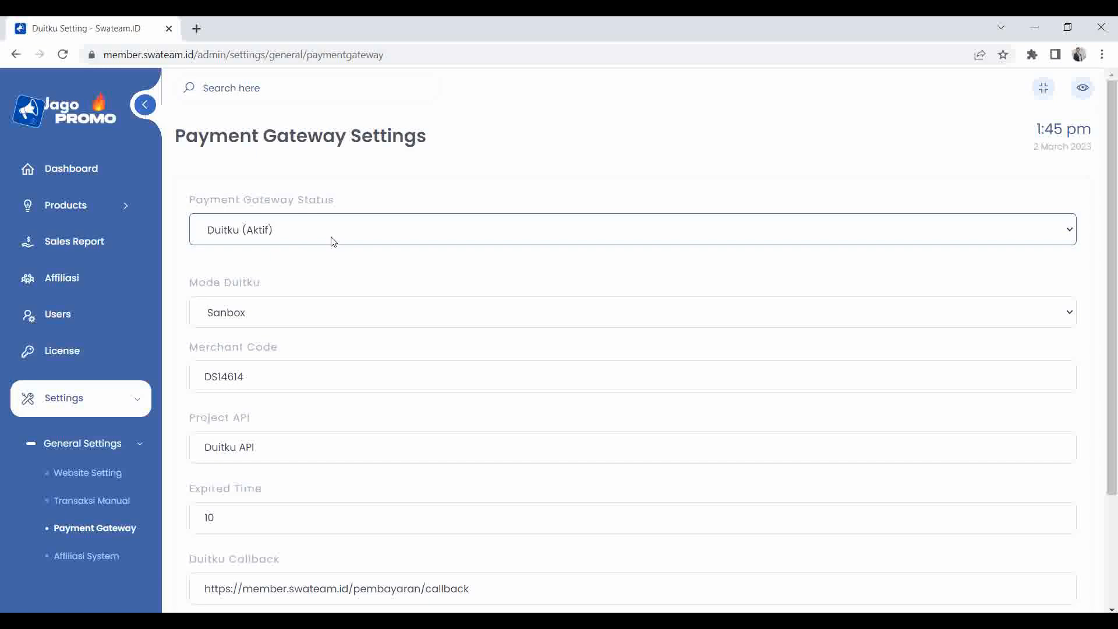
click(304, 231)
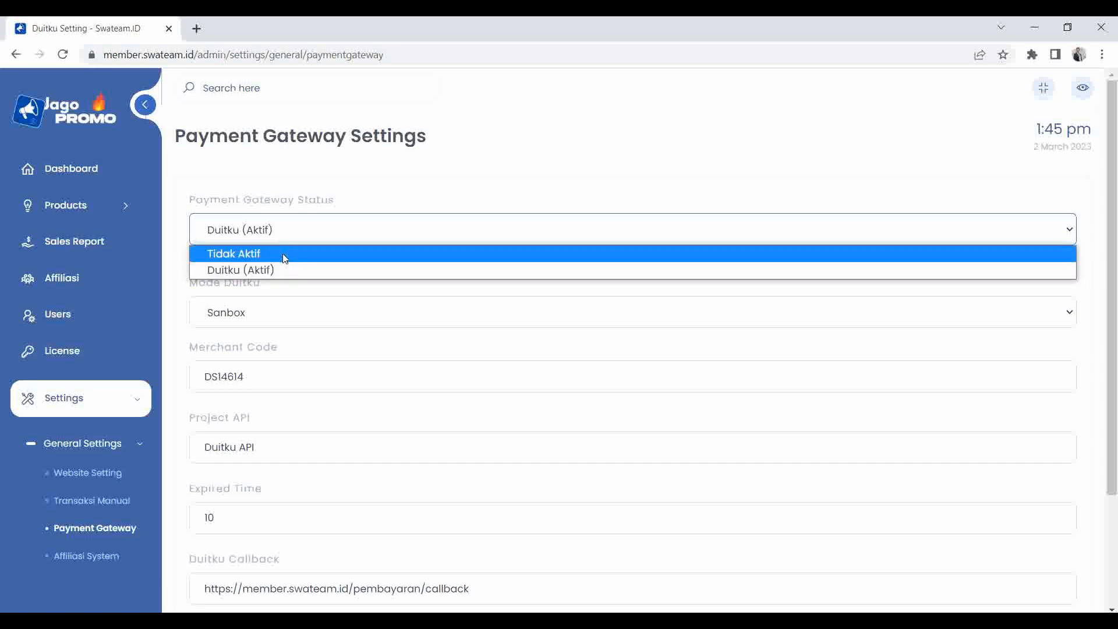
click(274, 266)
Scroll through the Duitku fields: Sandbox mode, expired time 10, and callback URL.
scroll(309, 288, down, 1)
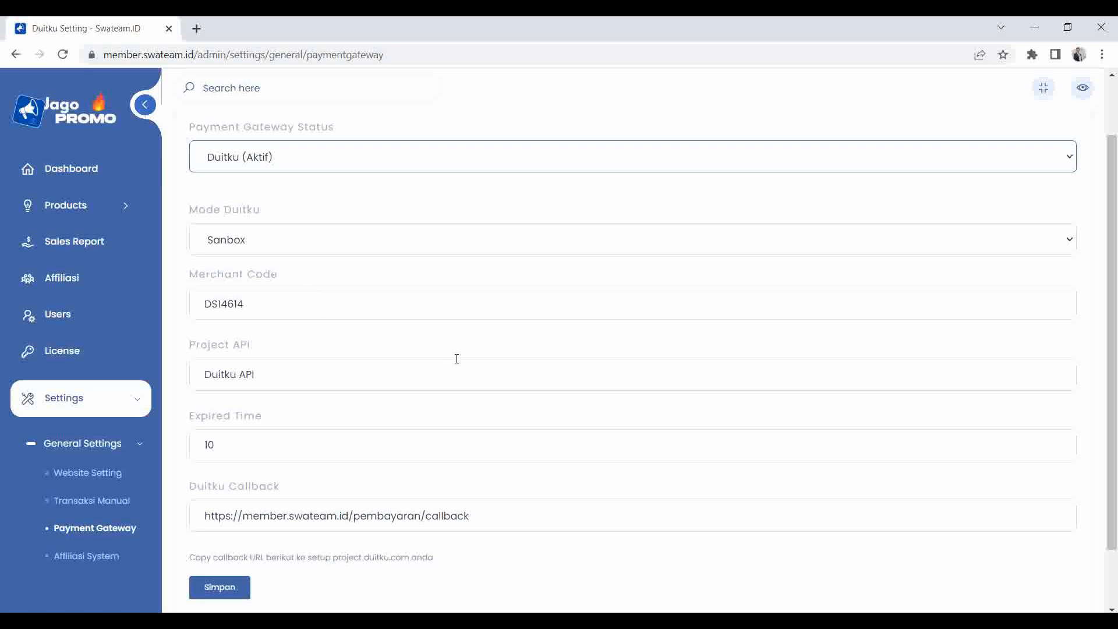
scroll(271, 447, down, 1)
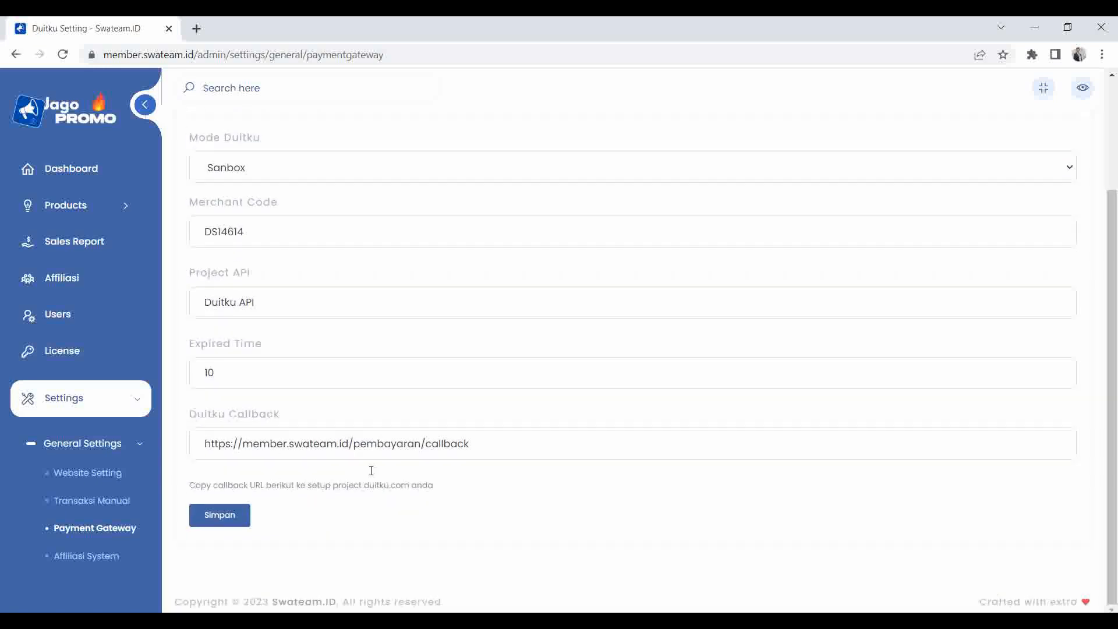
scroll(295, 414, up, 2)
scroll(300, 354, down, 2)
scroll(125, 382, down, 2)
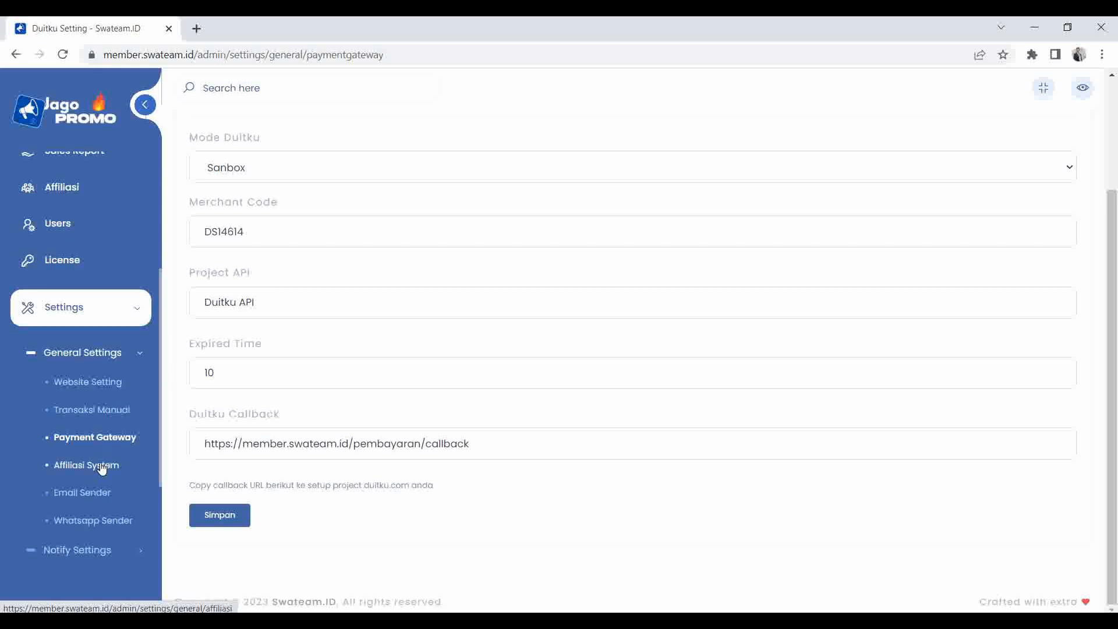
Open Affiliasi System settings and save the affiliate status as Aktif.
click(102, 468)
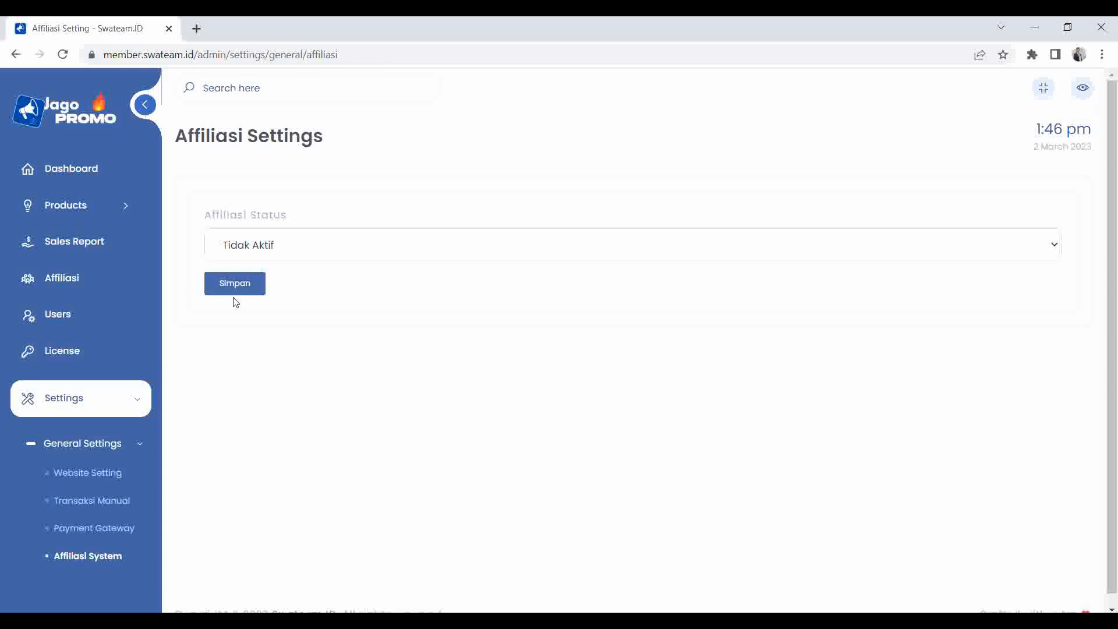
click(293, 256)
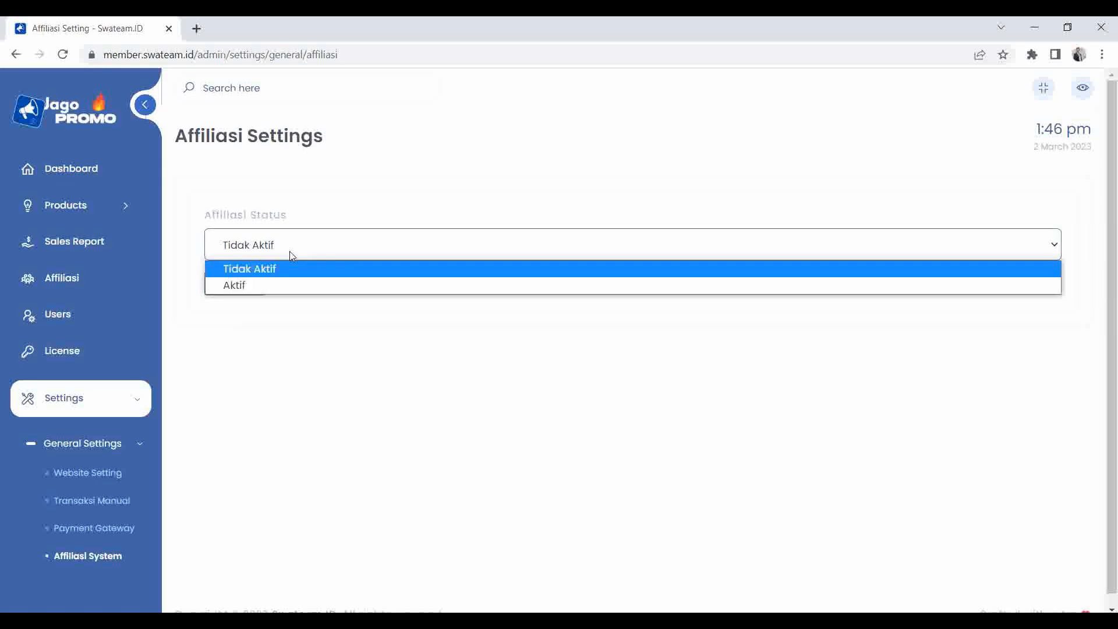
click(278, 277)
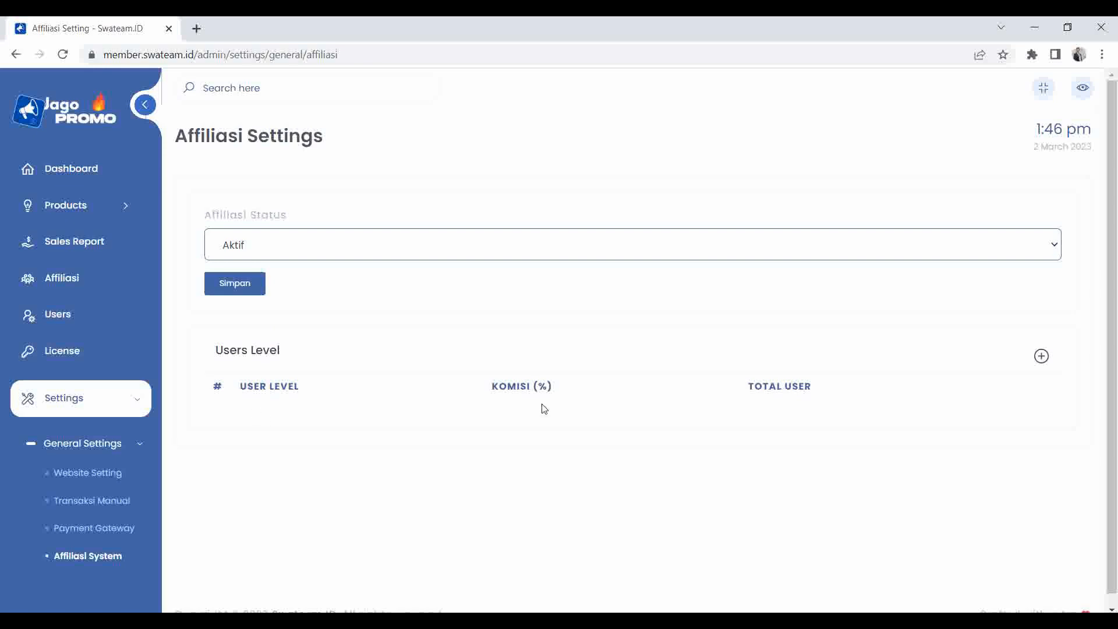
click(315, 258)
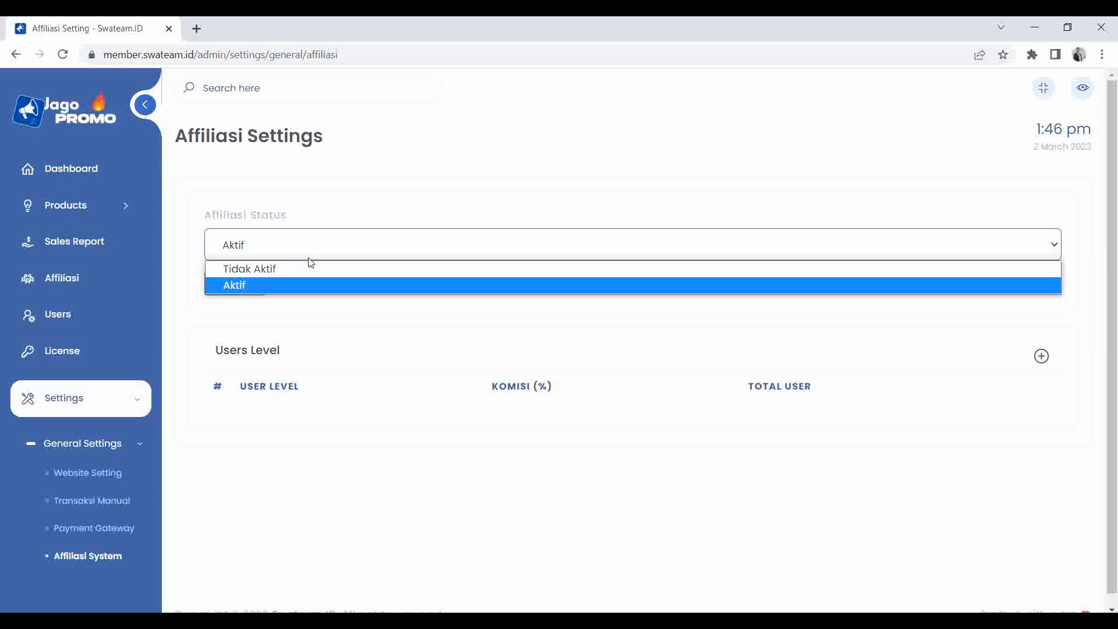
click(287, 278)
click(263, 284)
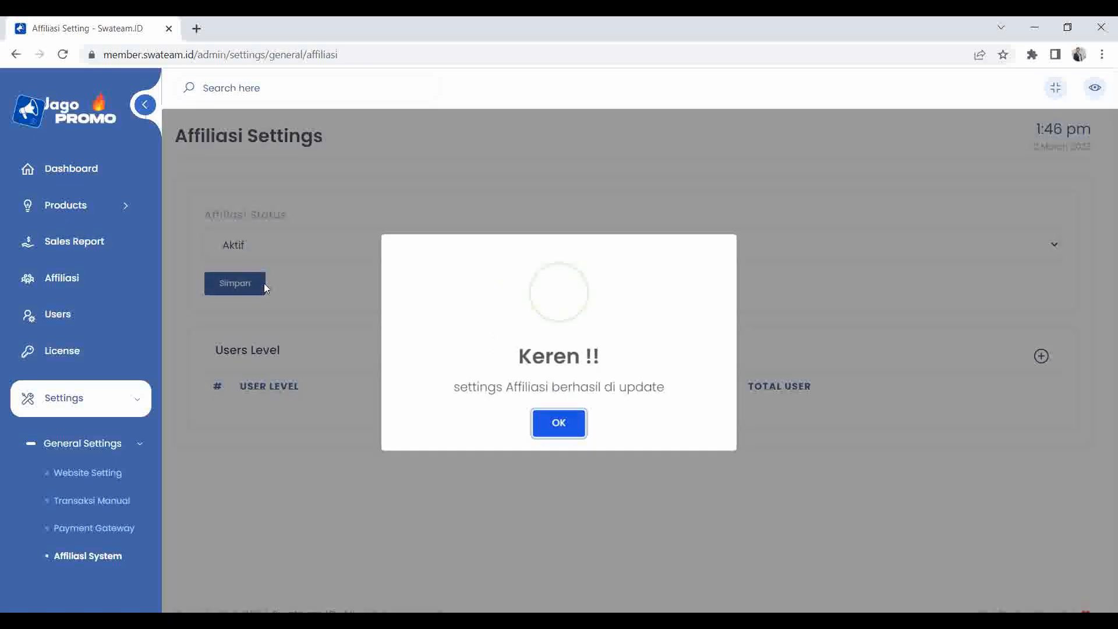
click(577, 429)
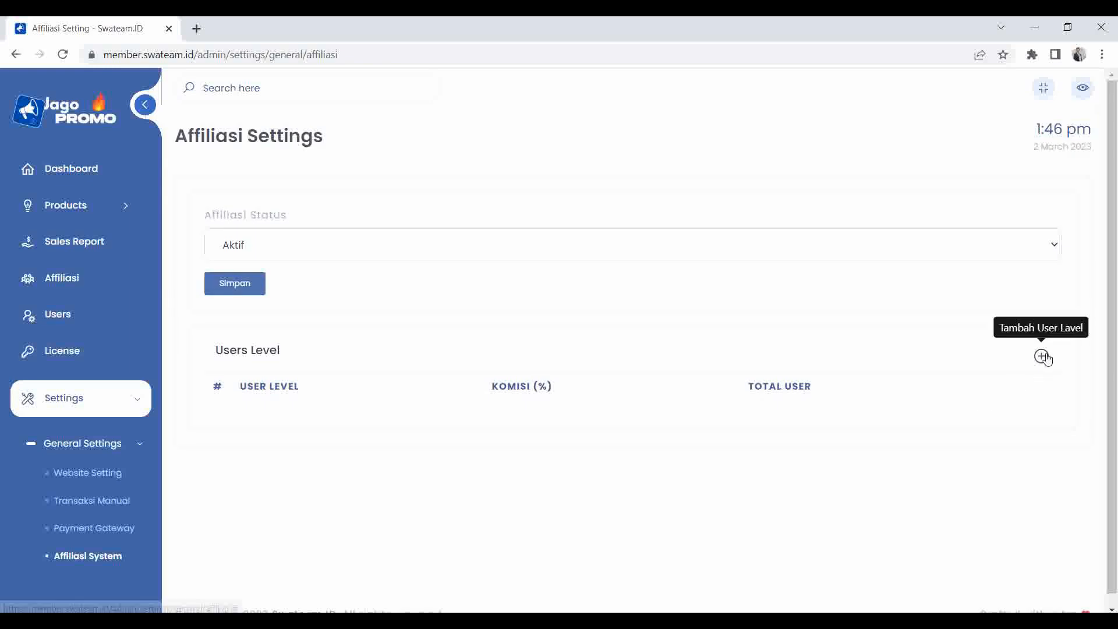
Abandon the new user level form and save the affiliate status as Tidak Aktif.
click(1042, 356)
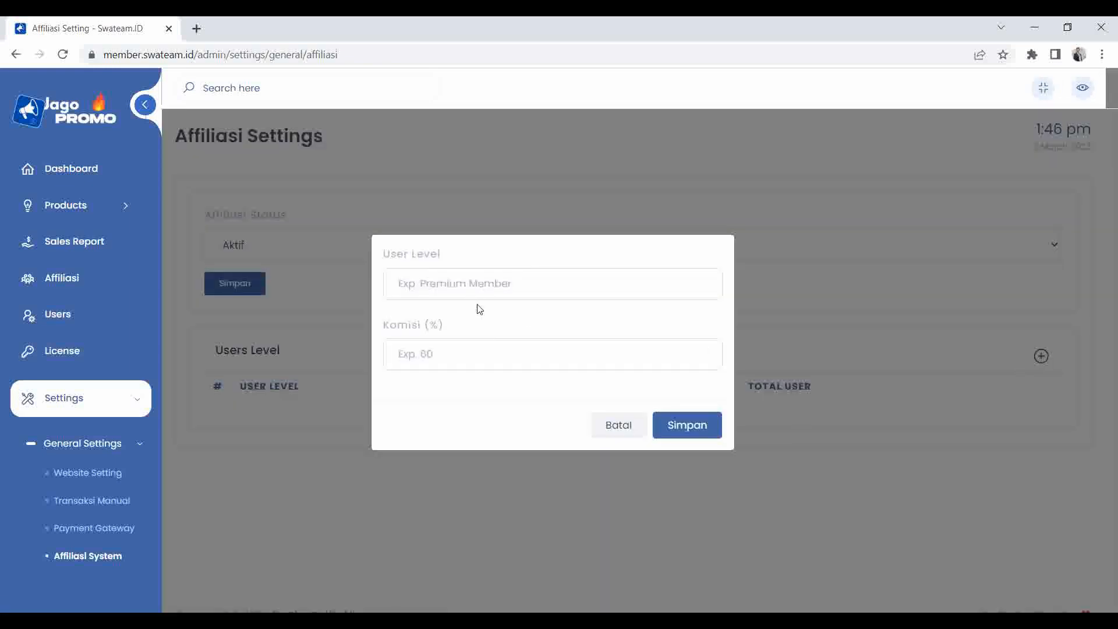
click(620, 426)
click(300, 257)
click(296, 271)
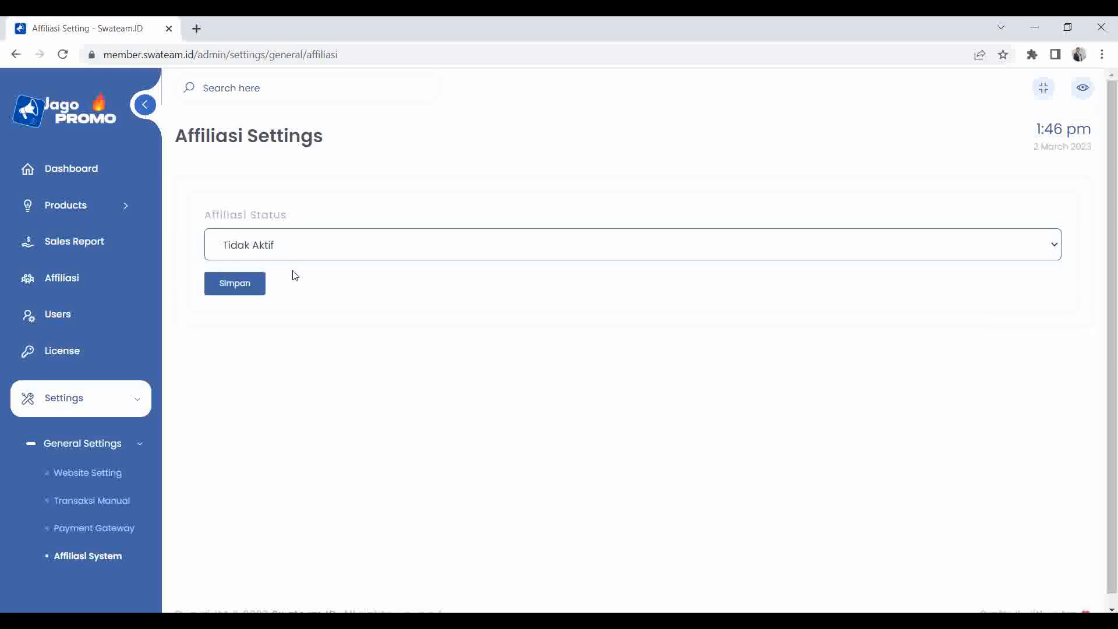
click(246, 285)
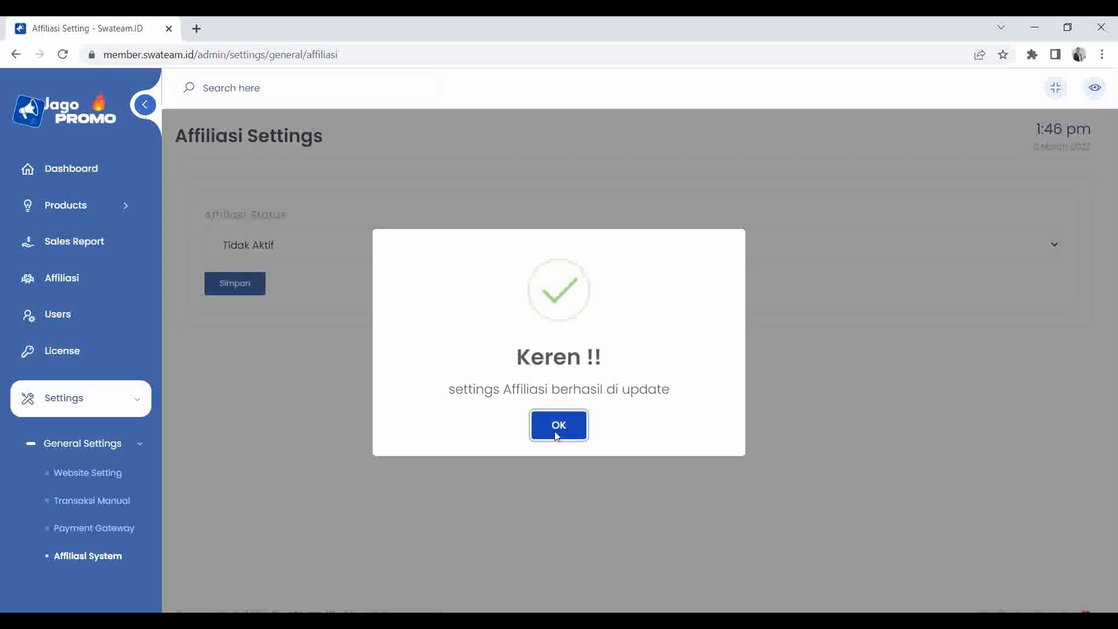
click(557, 436)
right_click(1083, 89)
key(Escape)
middle_click(1082, 105)
click(271, 32)
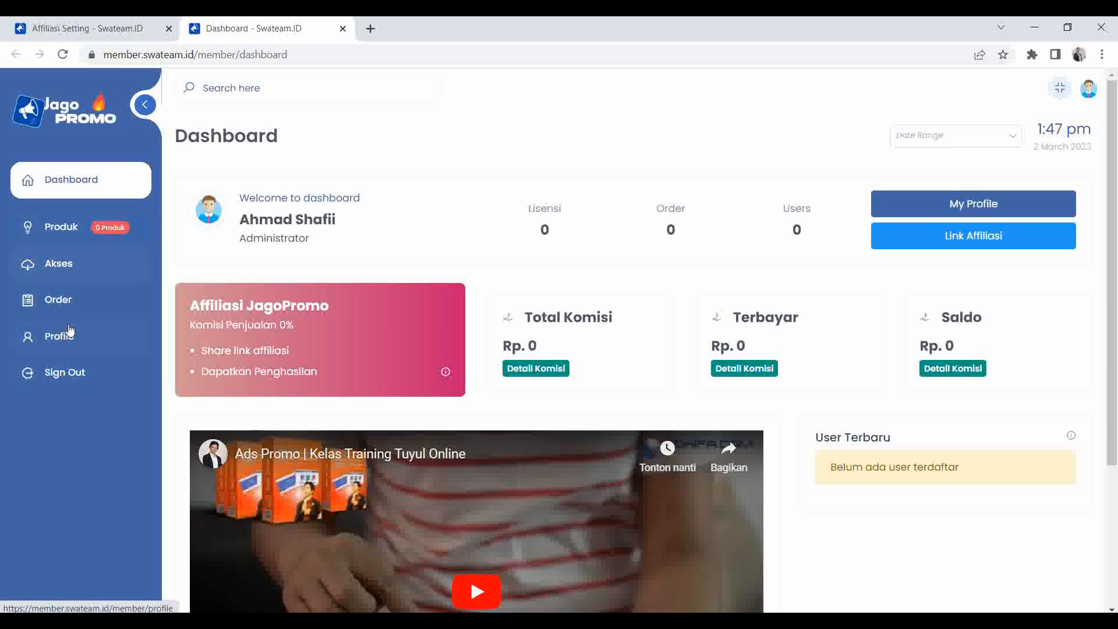
click(61, 227)
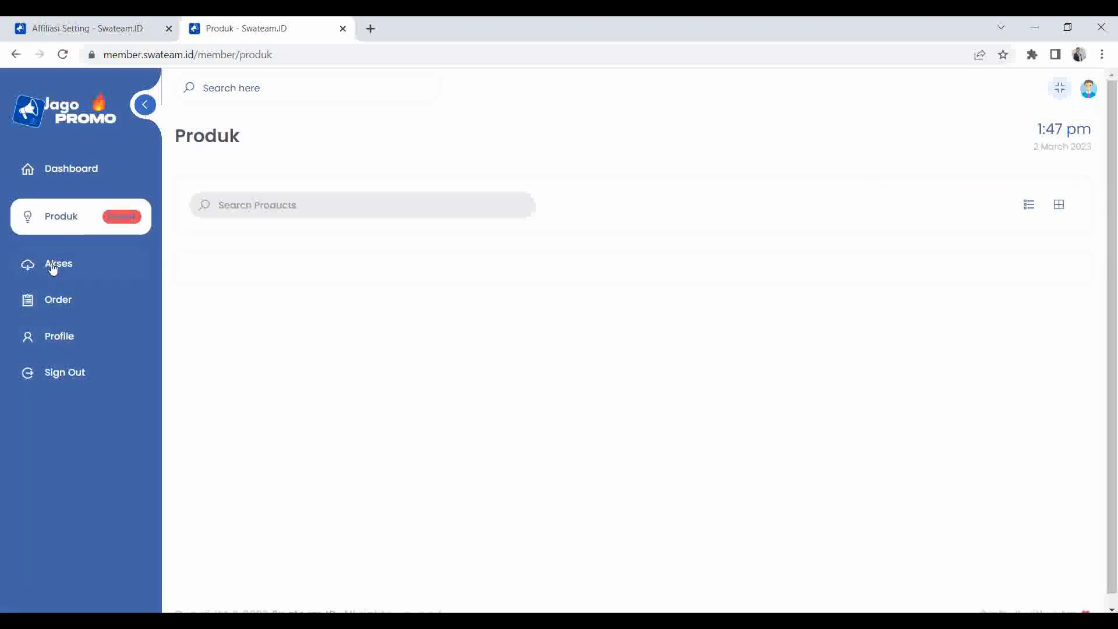
click(59, 269)
click(58, 299)
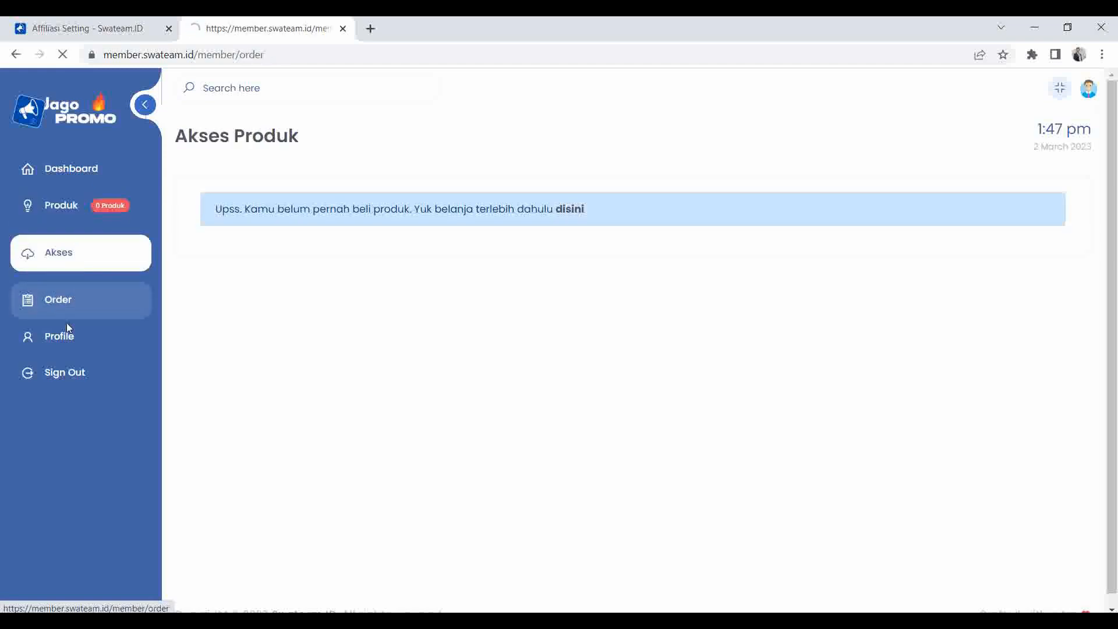
click(69, 341)
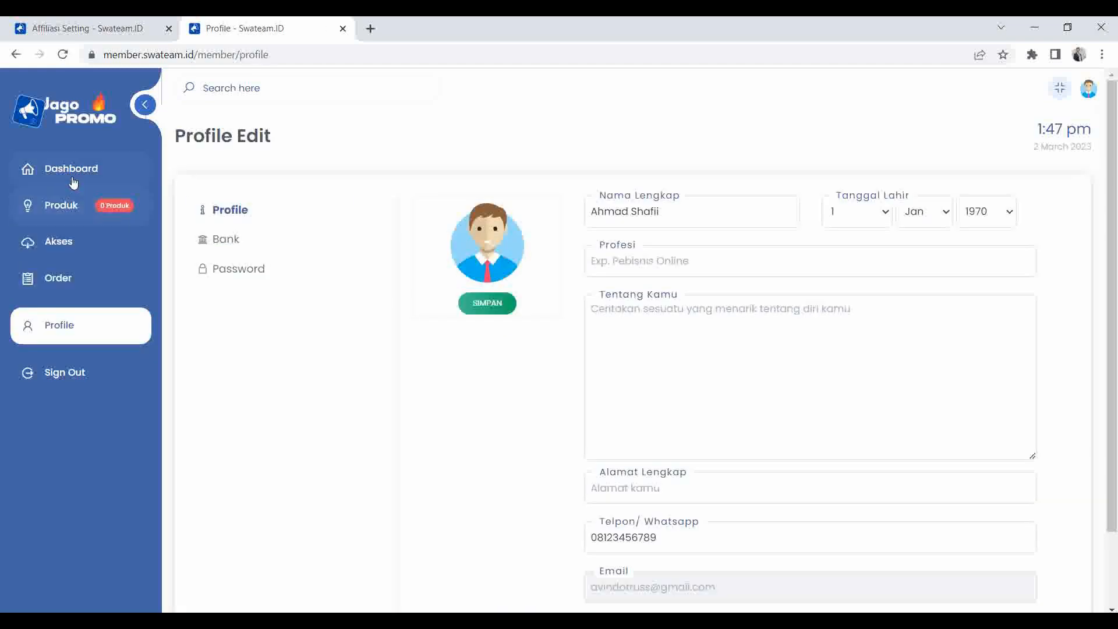
click(72, 182)
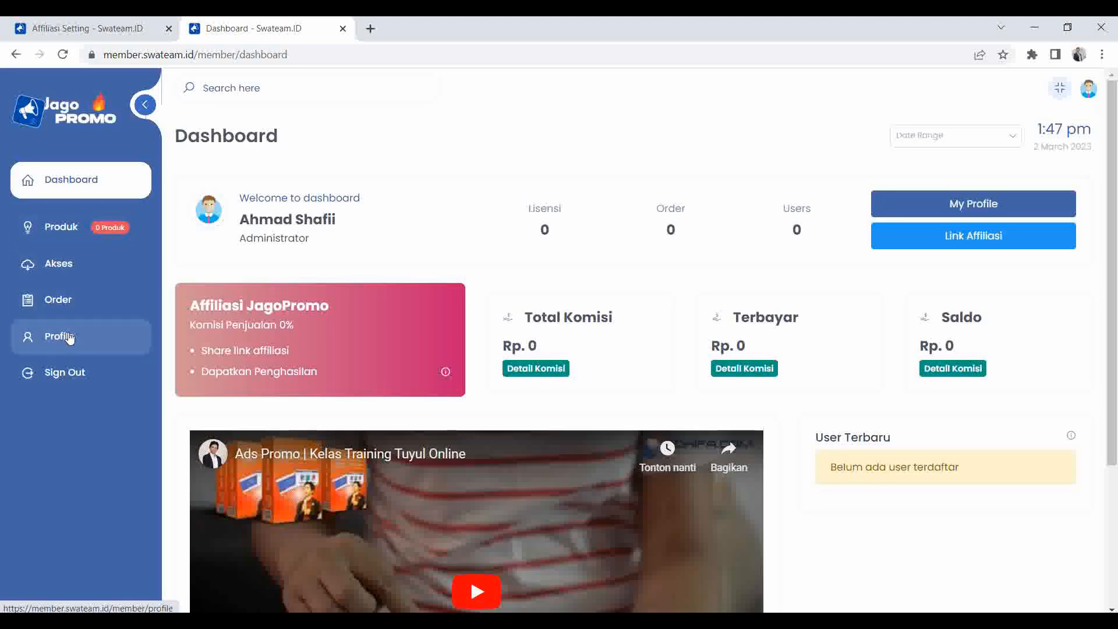
click(102, 26)
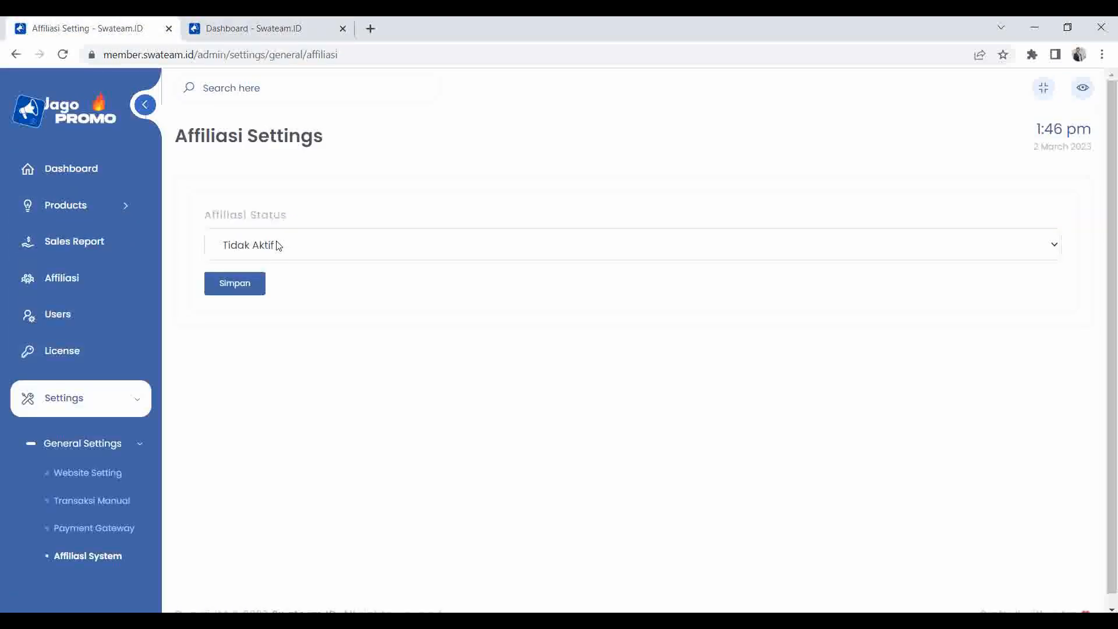
Switch the affiliate status to Aktif and save it.
click(306, 243)
click(274, 285)
click(236, 285)
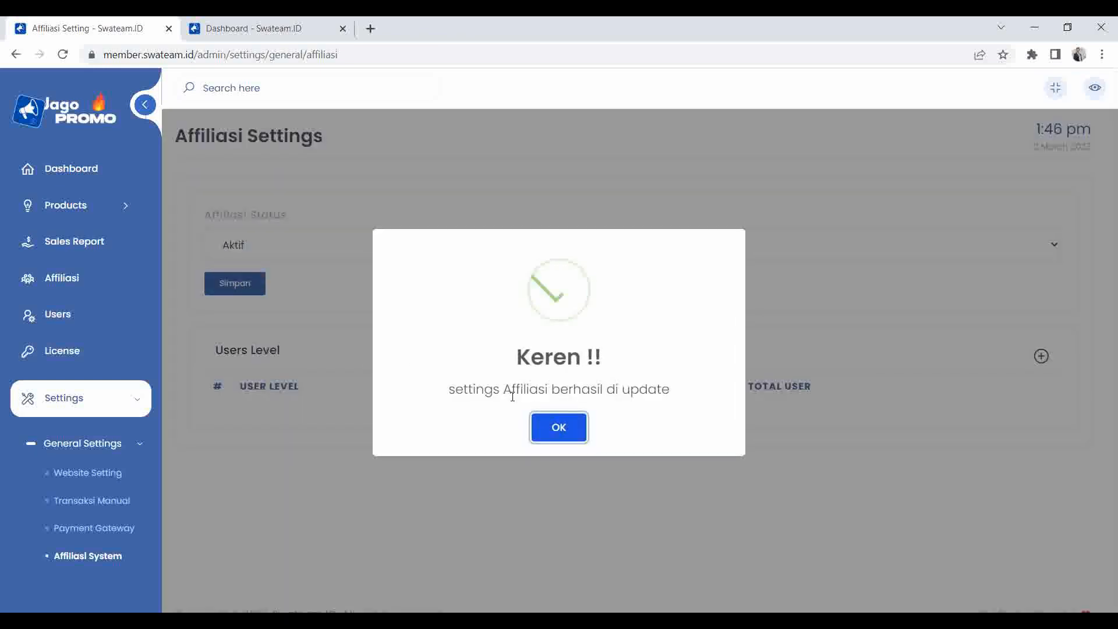
click(562, 429)
Browse the member Affiliasi pages: Link Affiliasi, List Order, List Users, commissions, Konten Promosi.
click(256, 28)
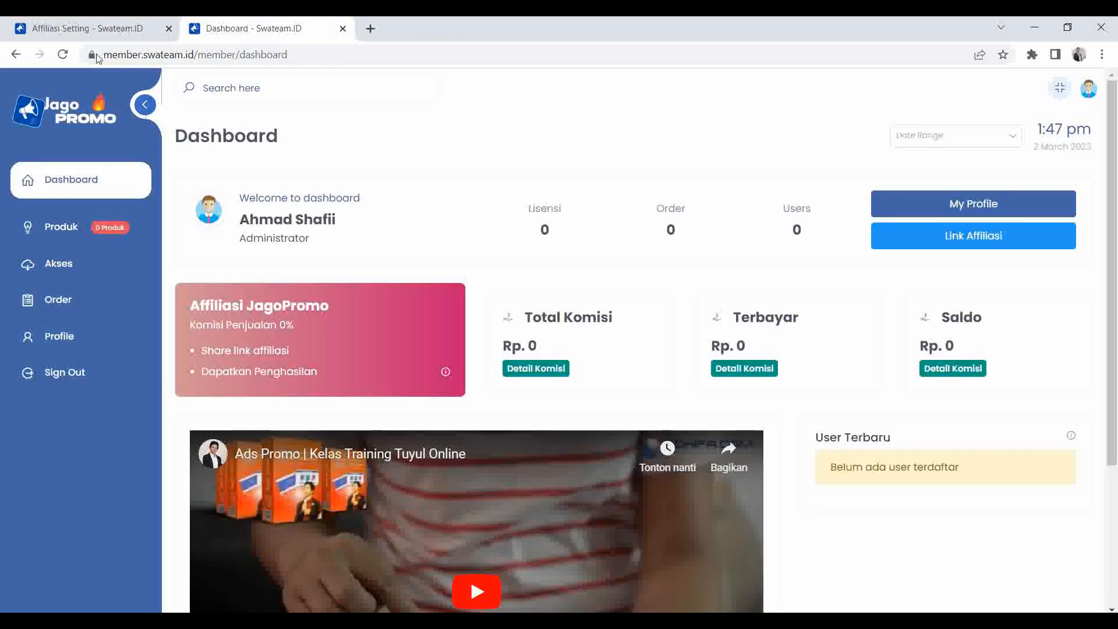
click(62, 54)
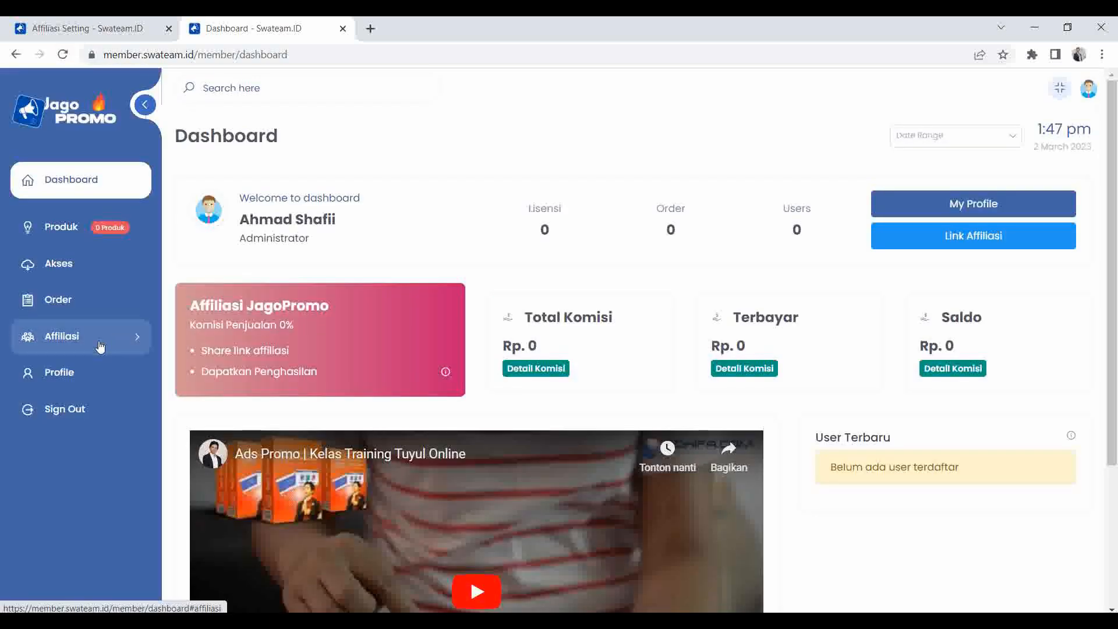
click(100, 347)
click(85, 375)
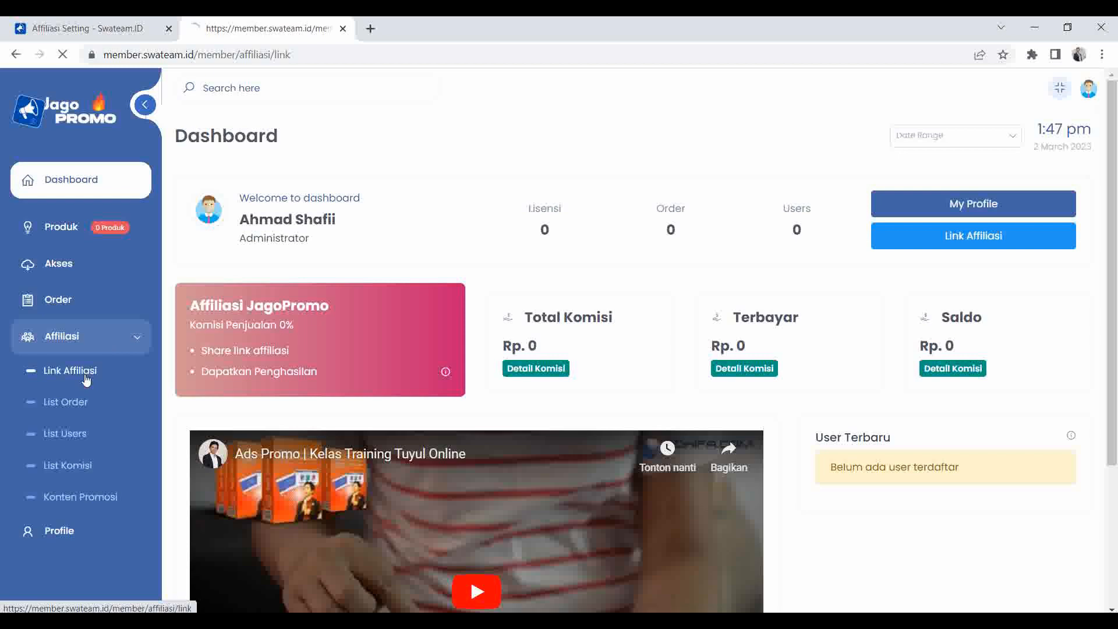
click(76, 400)
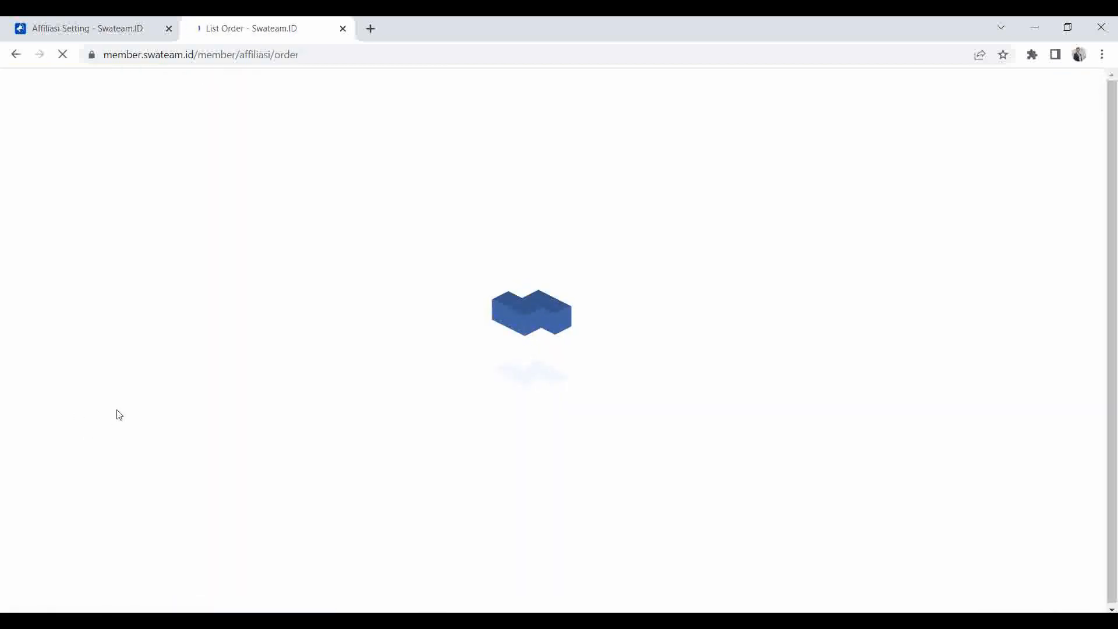
click(76, 436)
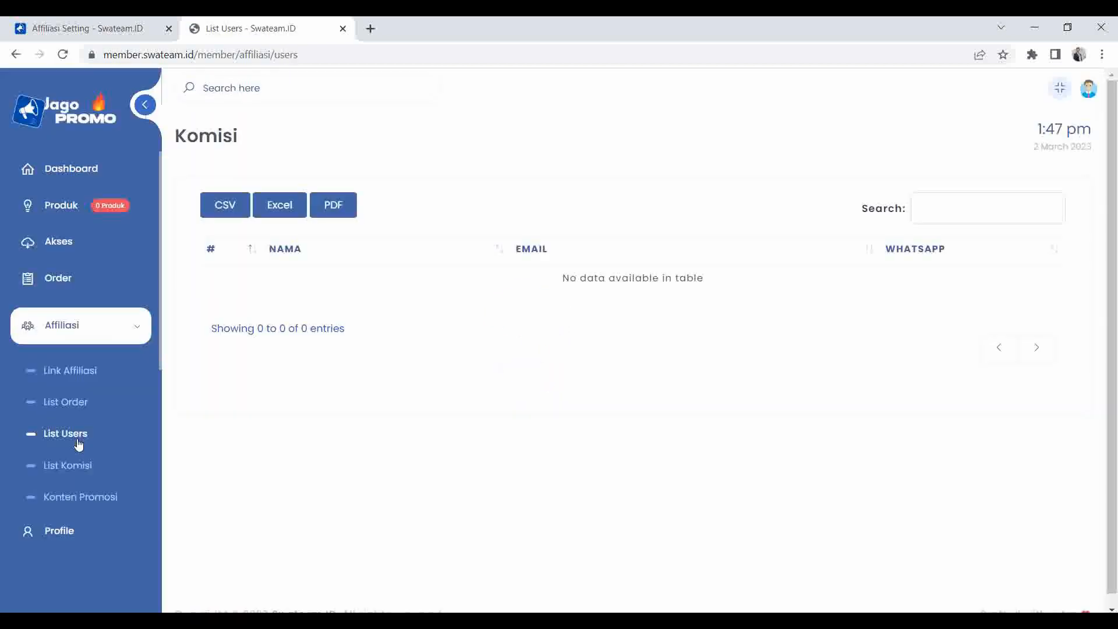
click(77, 469)
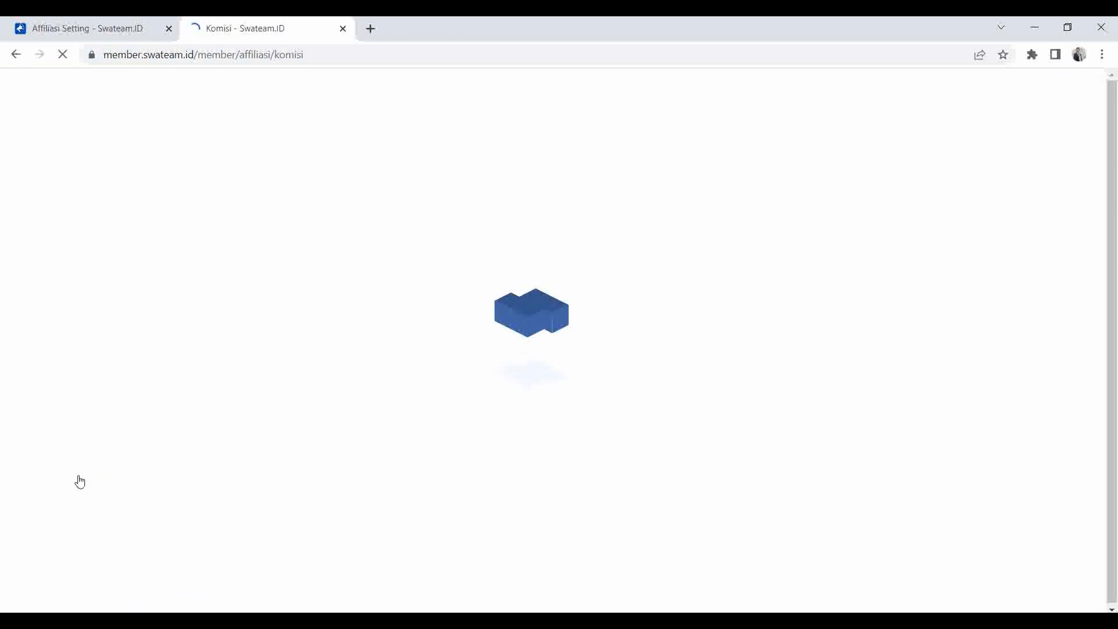
click(81, 499)
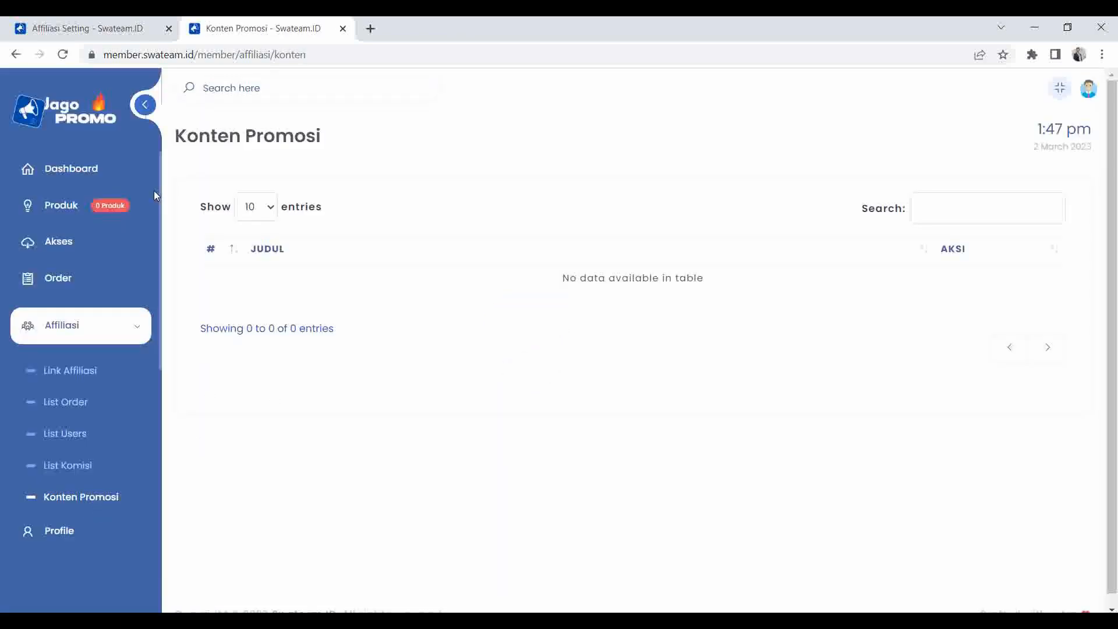
click(82, 338)
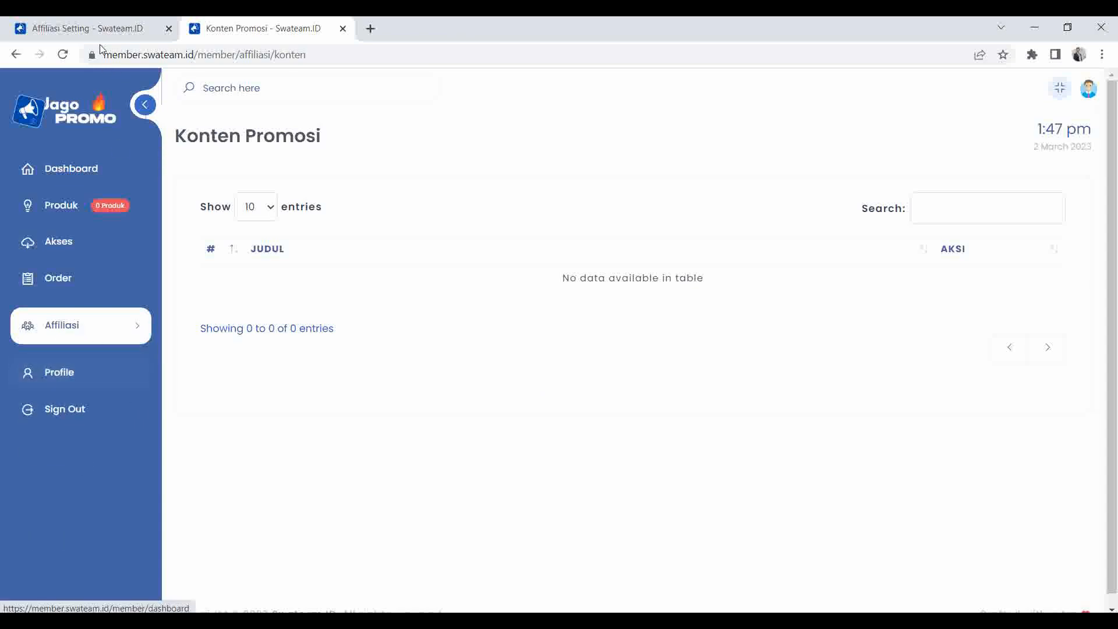
click(100, 22)
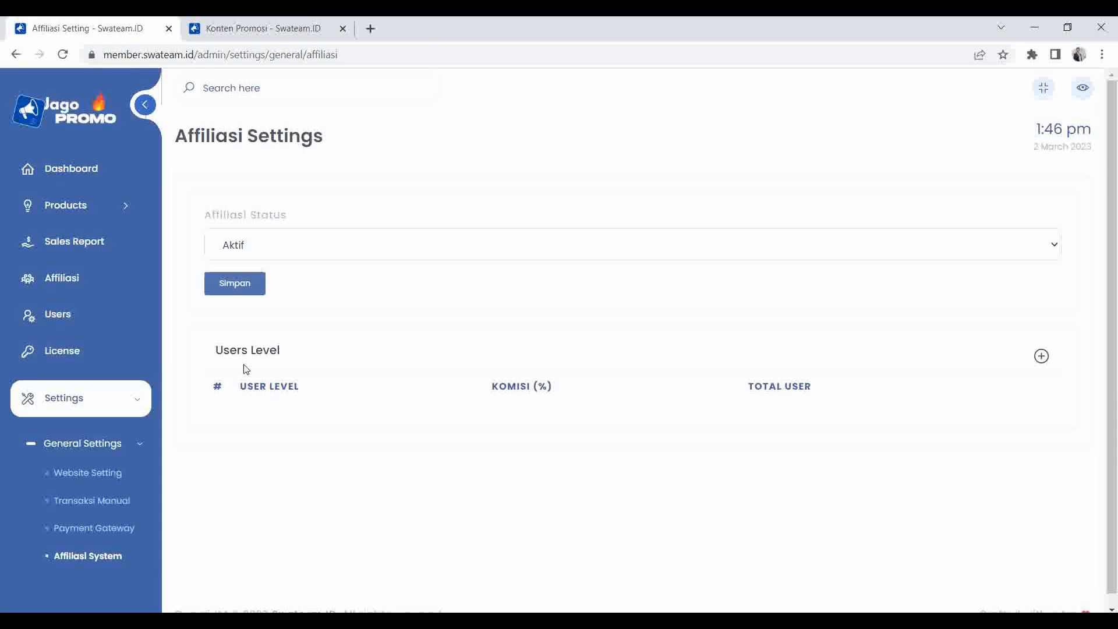
Add a 'Free Member' user level with 10% commission to the Users Level table.
click(1041, 356)
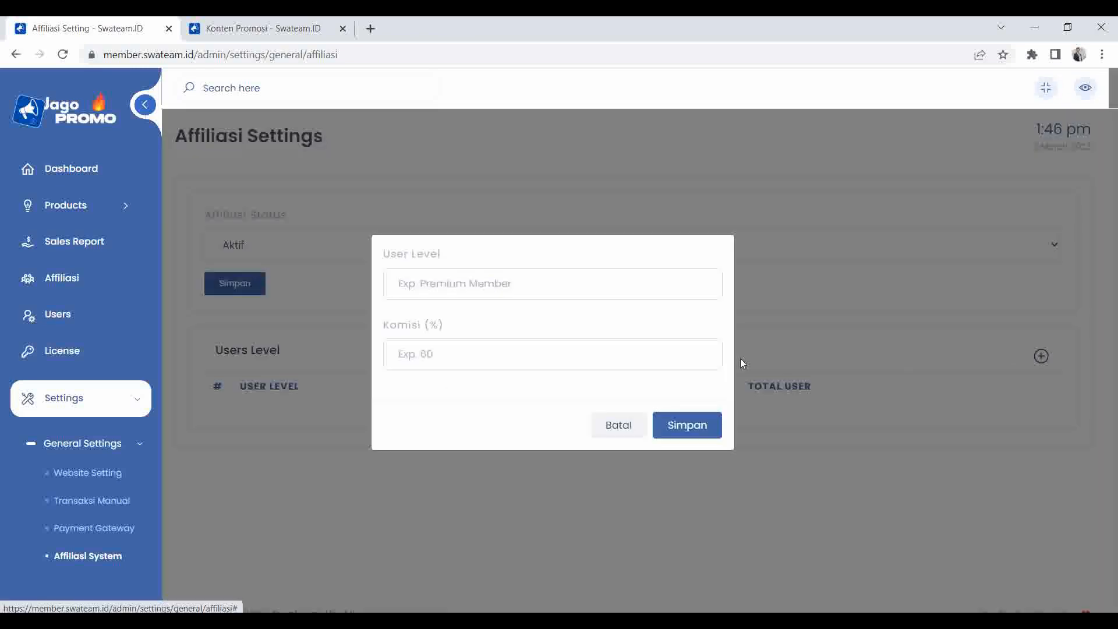
click(476, 279)
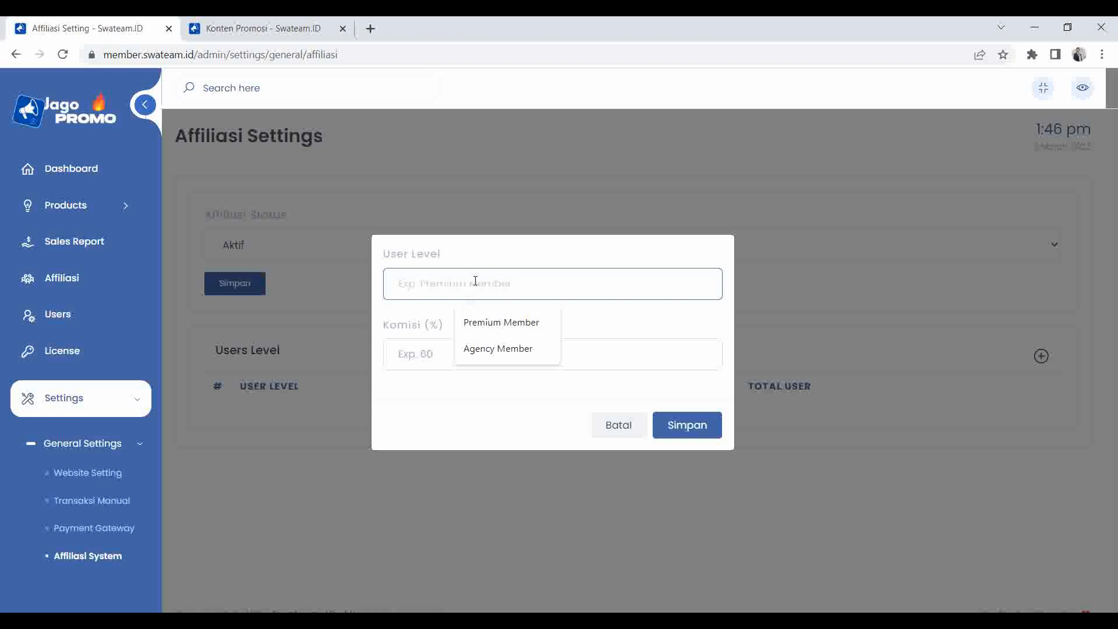
text(Free Member)
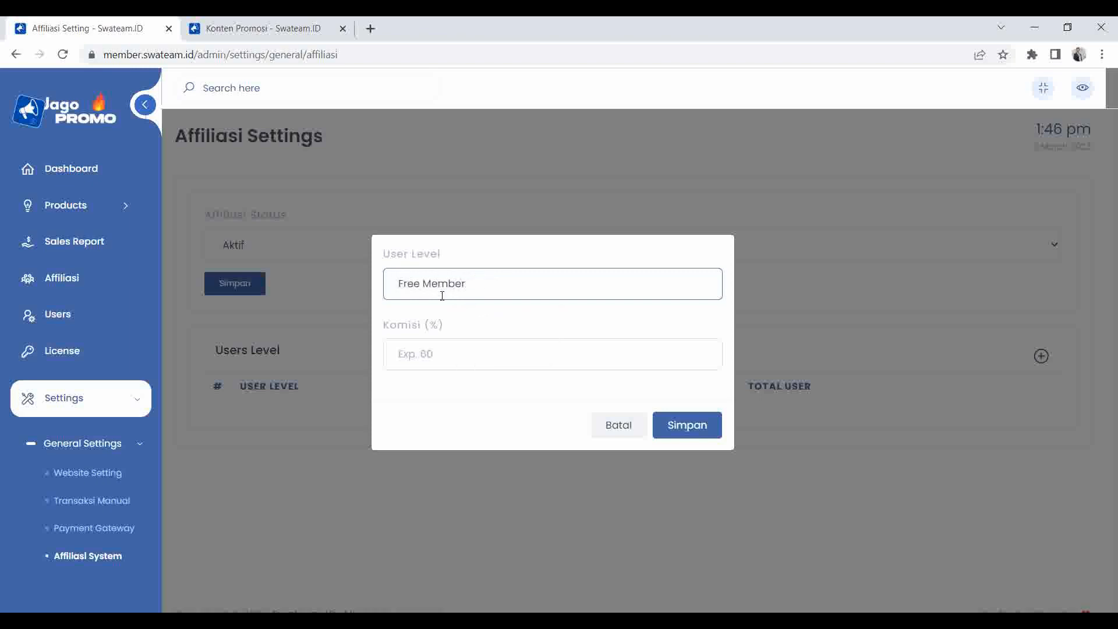
click(428, 351)
text(10)
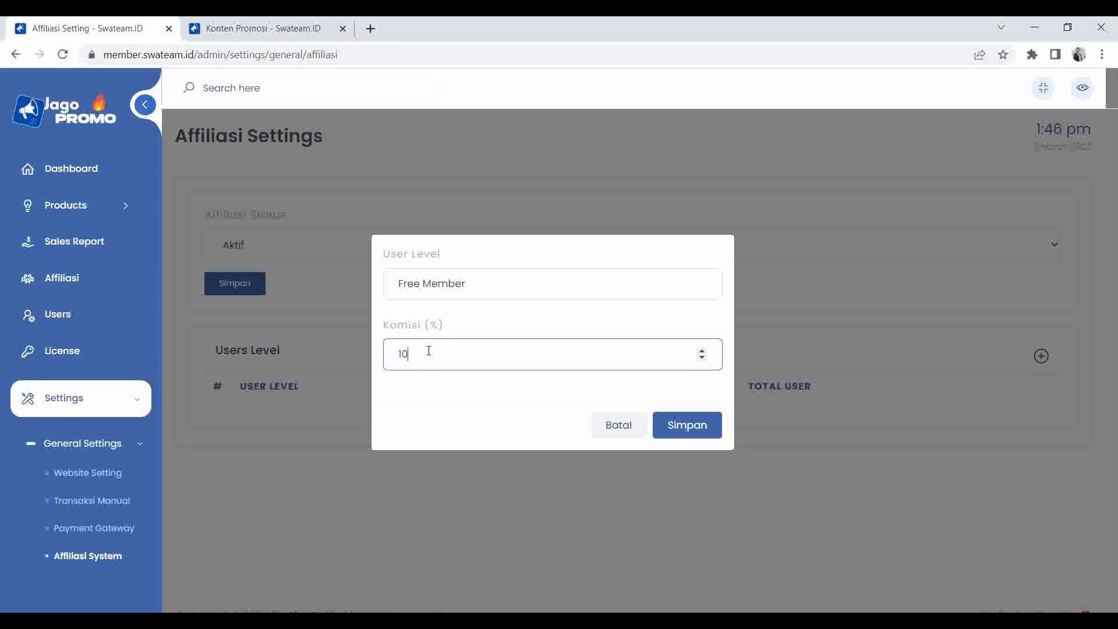
click(687, 427)
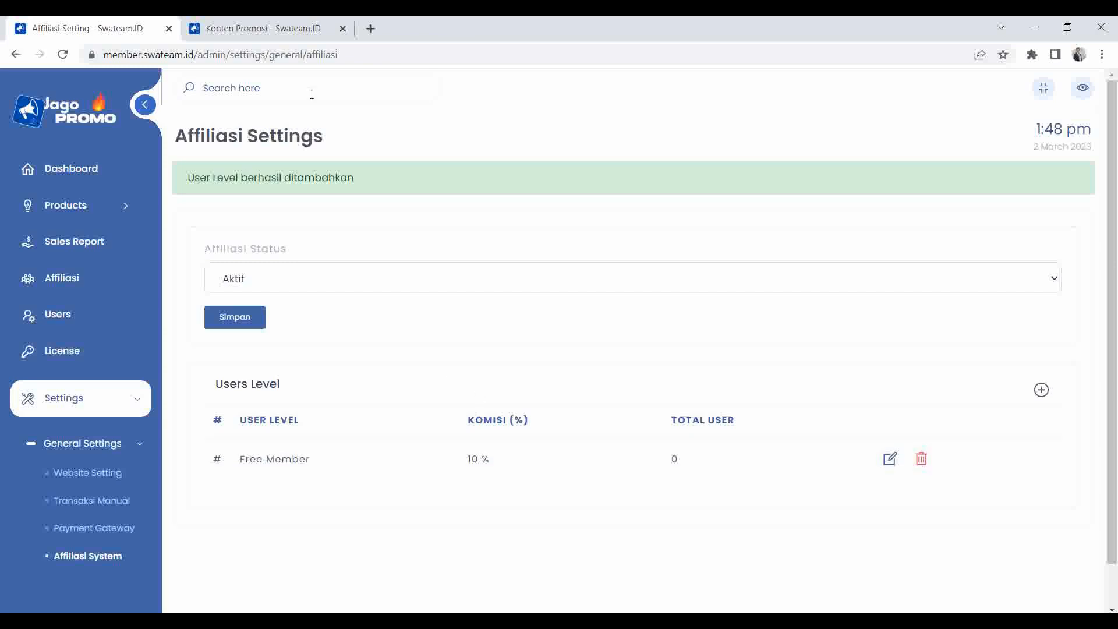
click(288, 28)
click(119, 328)
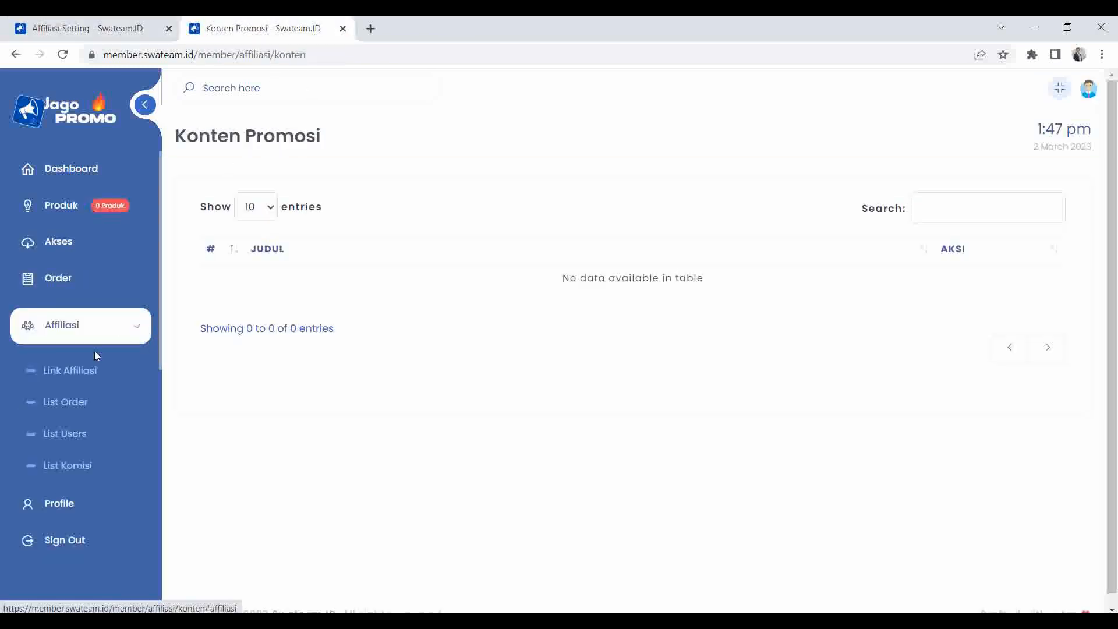
click(80, 468)
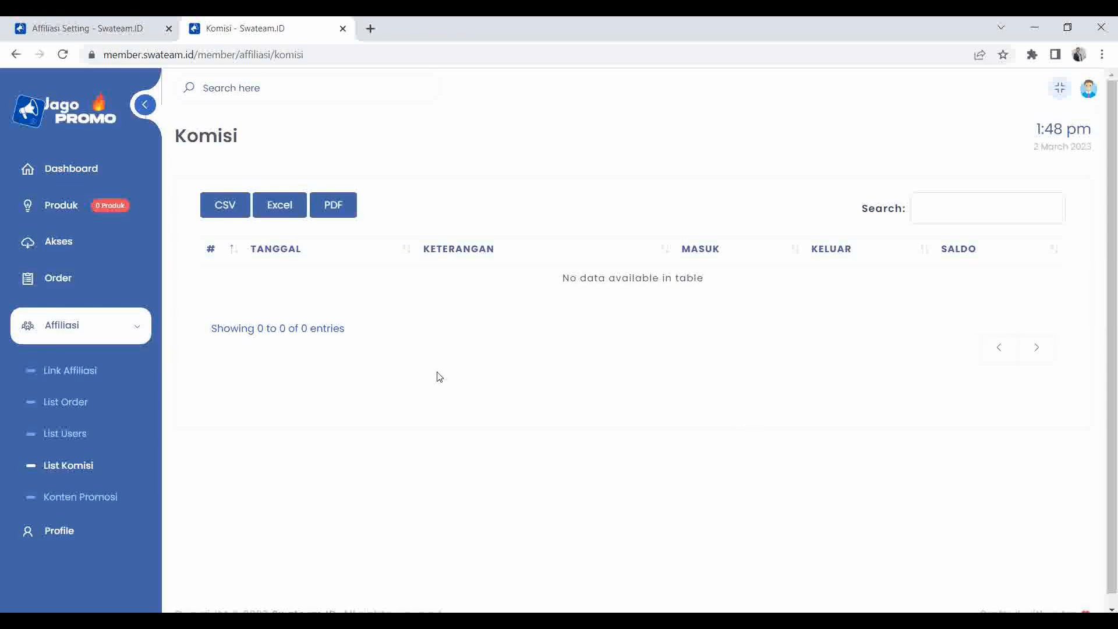
click(68, 21)
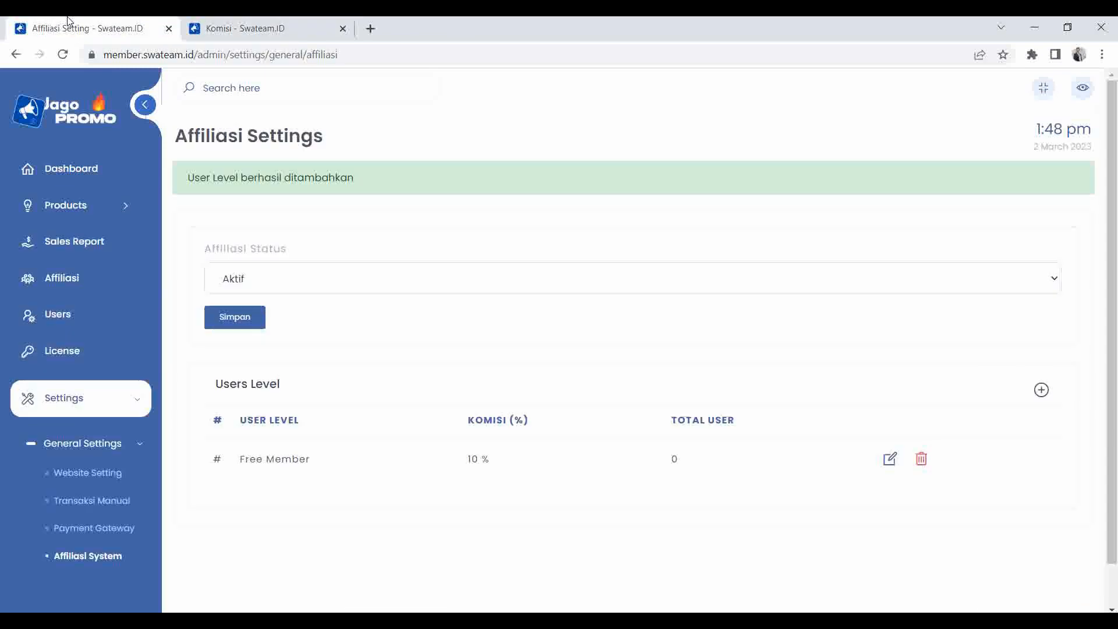
Save the affiliate status as Tidak Aktif.
click(280, 285)
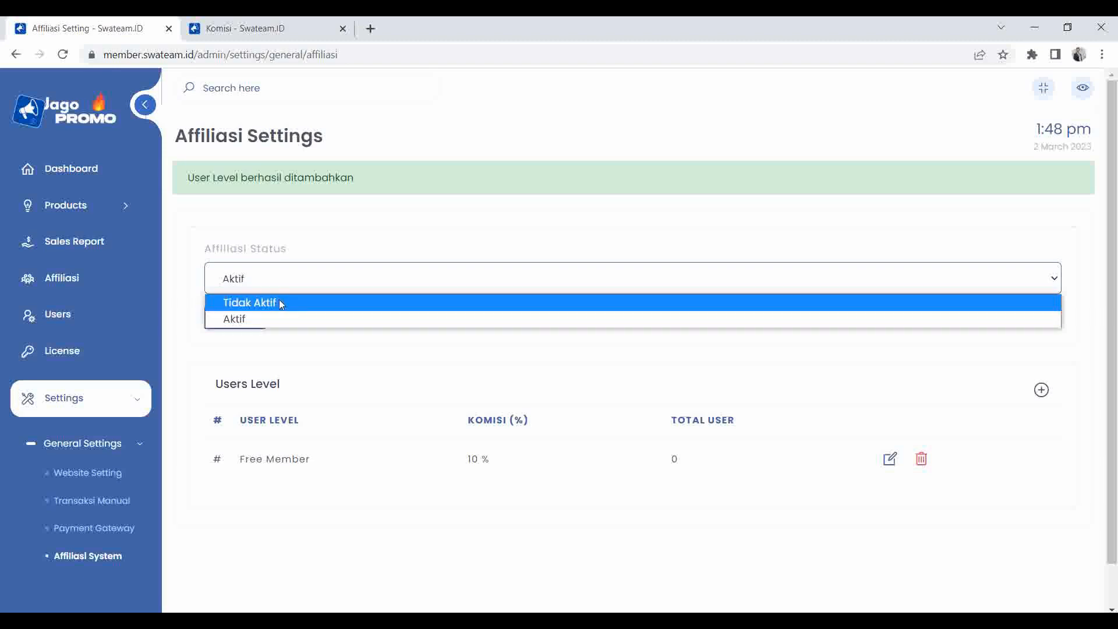
click(278, 301)
click(227, 315)
click(548, 428)
Confirm the member menu no longer lists Affiliasi, then return to Affiliasi Settings.
click(257, 28)
click(66, 178)
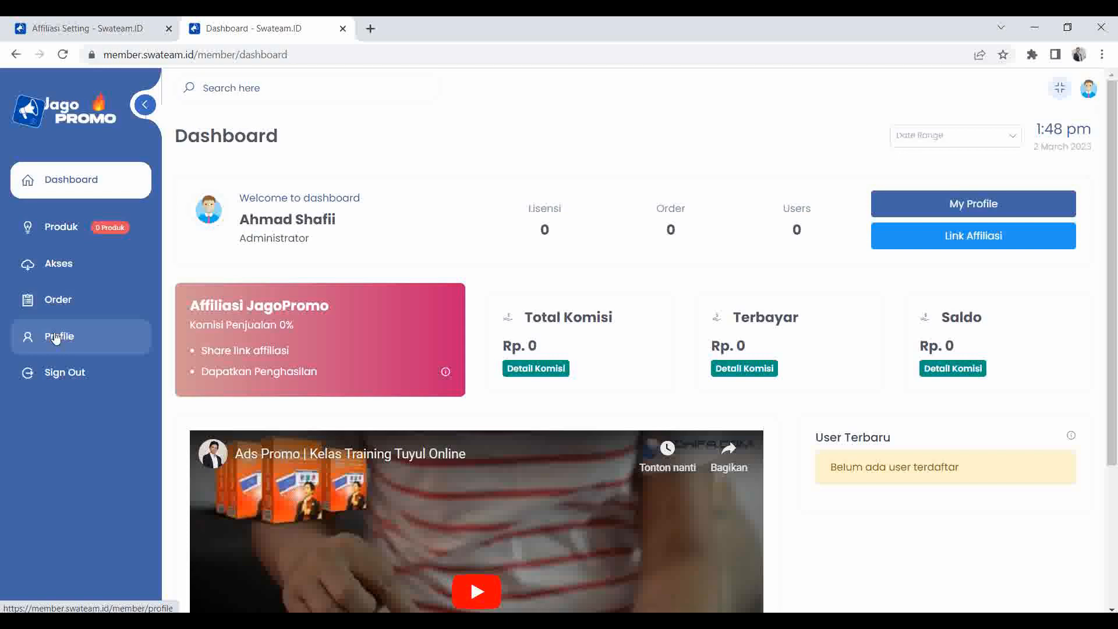
click(87, 28)
scroll(77, 396, down, 3)
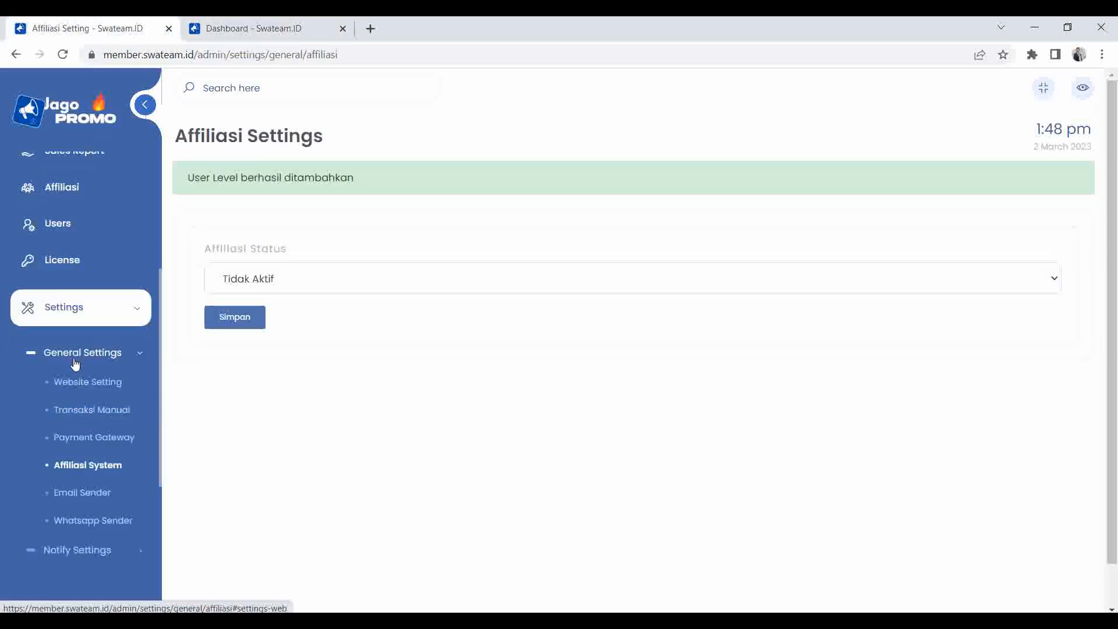
Open Email Settings and review the SMTP server details, including port 587.
click(90, 447)
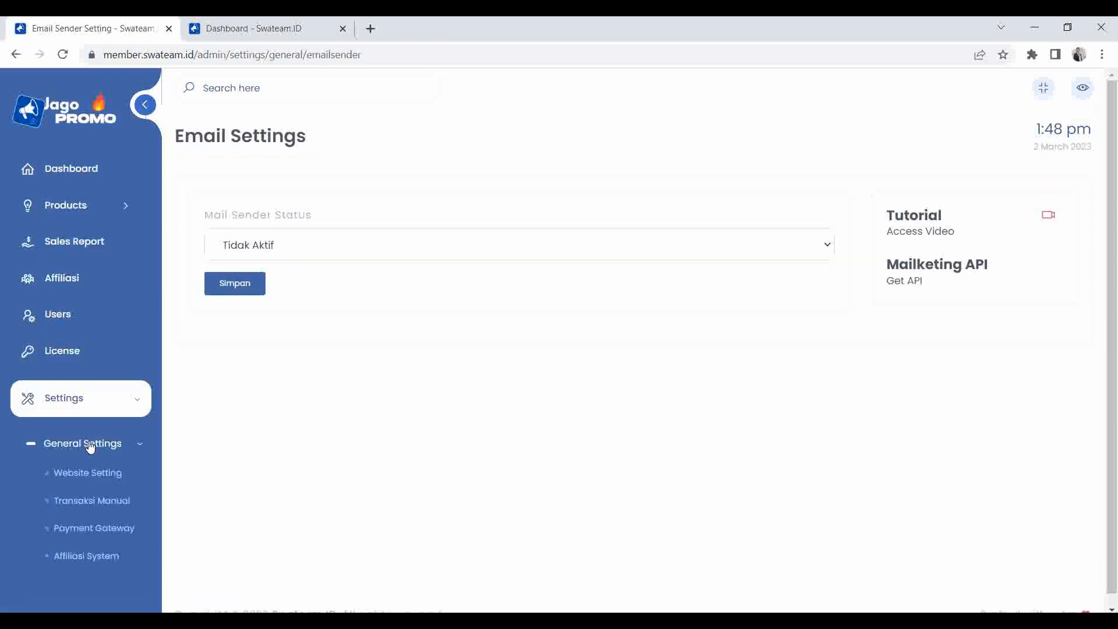
scroll(193, 408, down, 1)
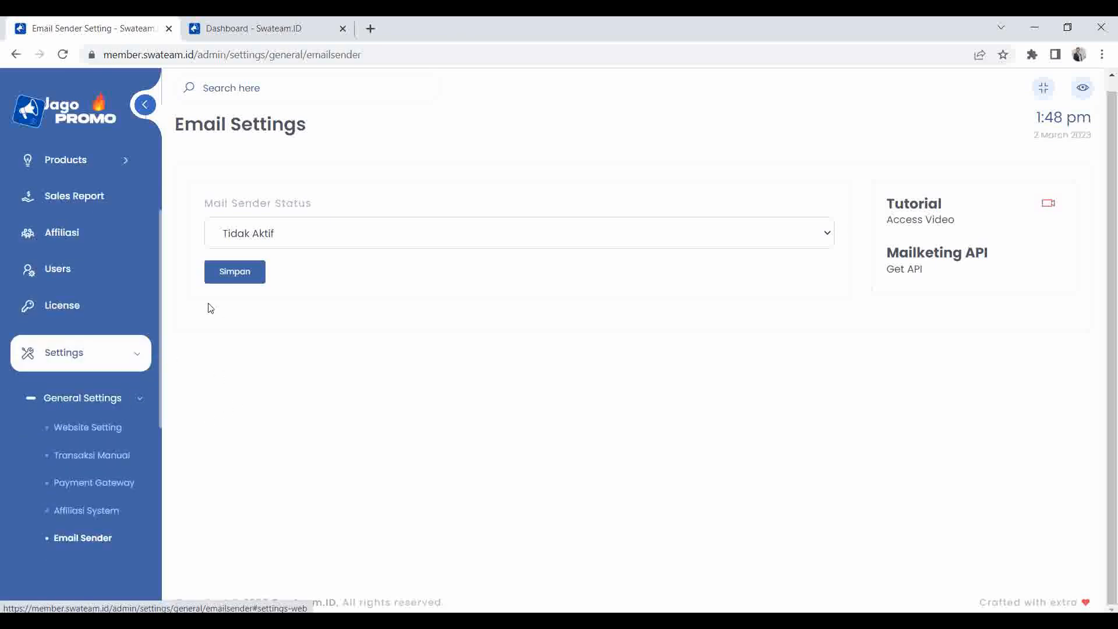
scroll(98, 392, down, 2)
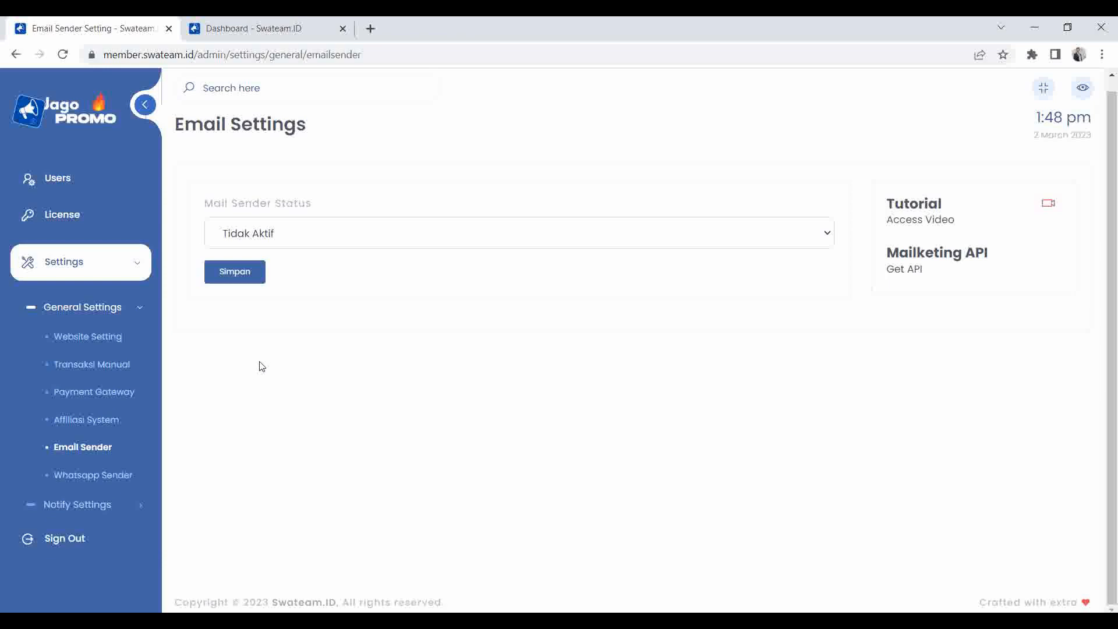
Set the mail sender status to Mail SMTP and look over the other sender options.
click(276, 242)
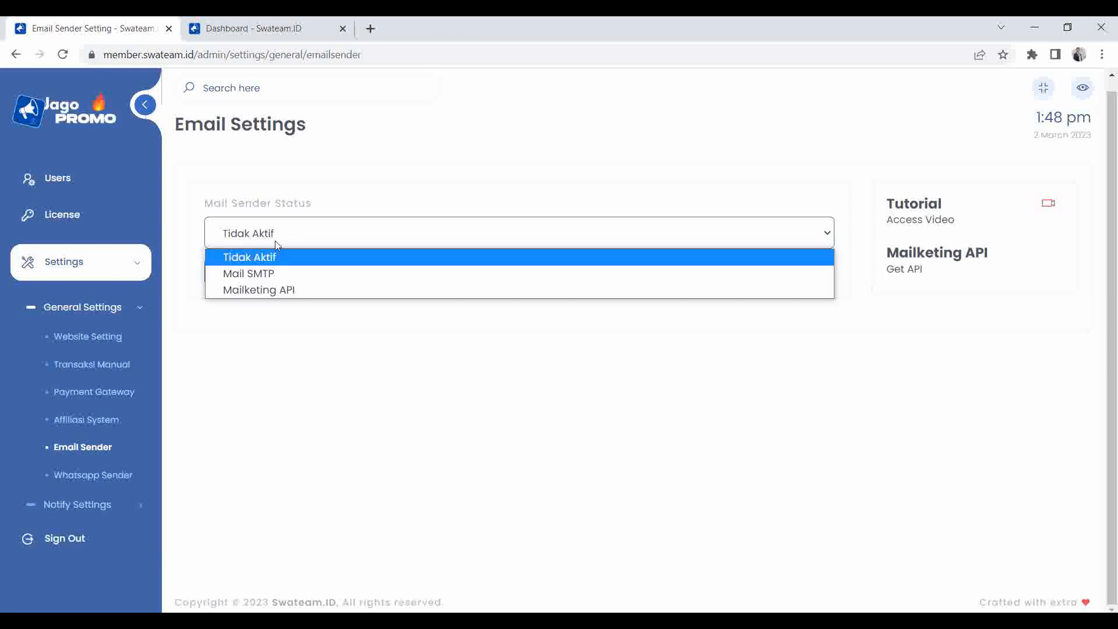
click(270, 274)
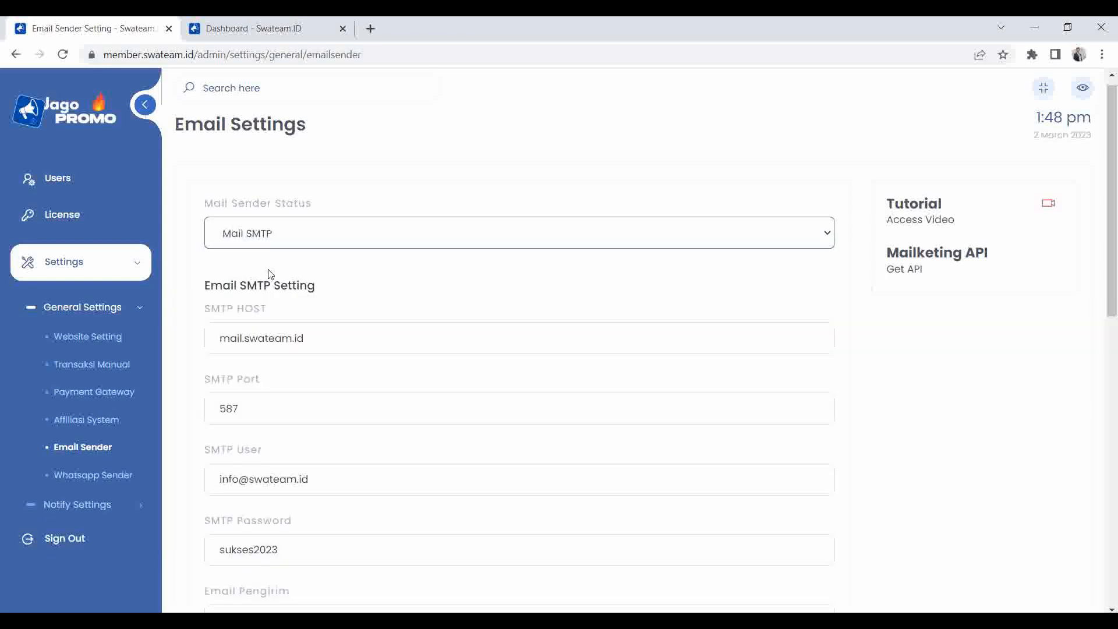
click(276, 241)
click(276, 240)
click(276, 232)
click(265, 274)
click(282, 241)
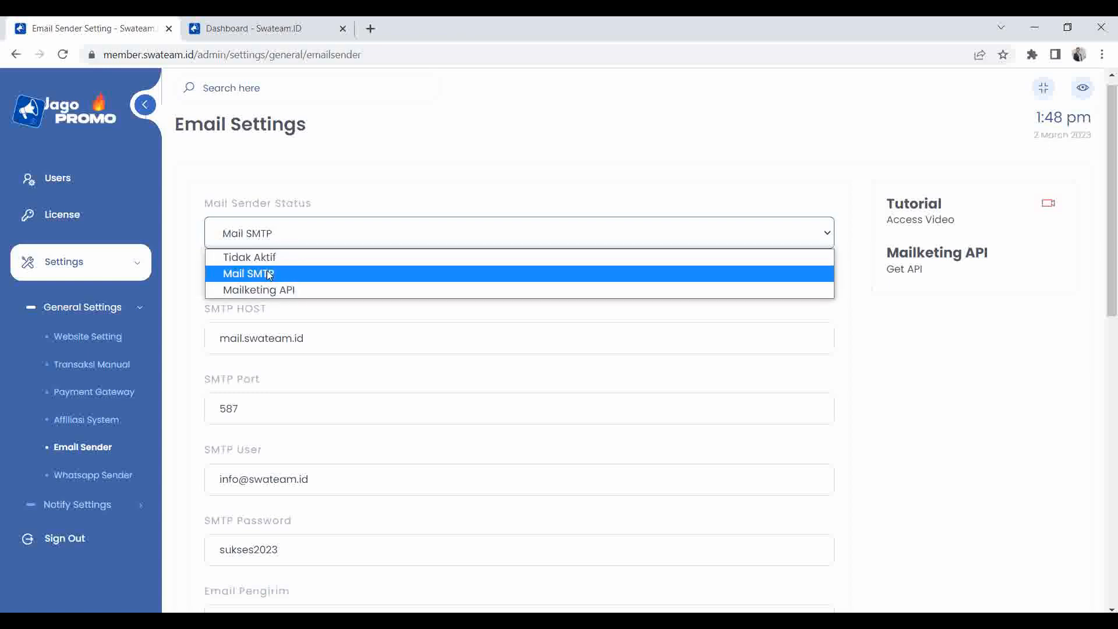
click(268, 273)
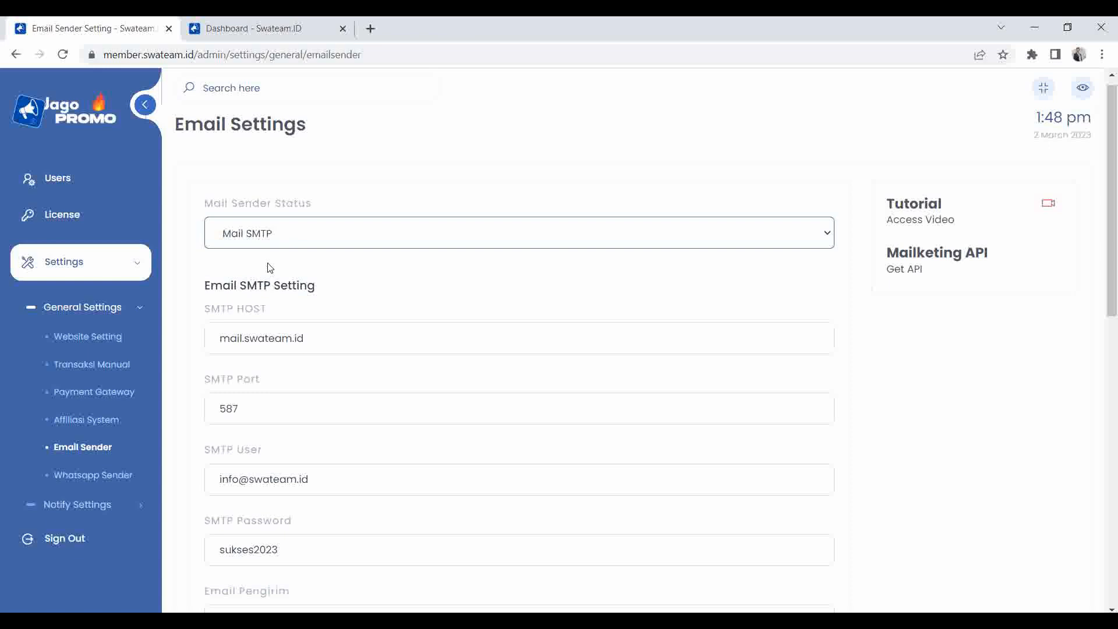
click(269, 233)
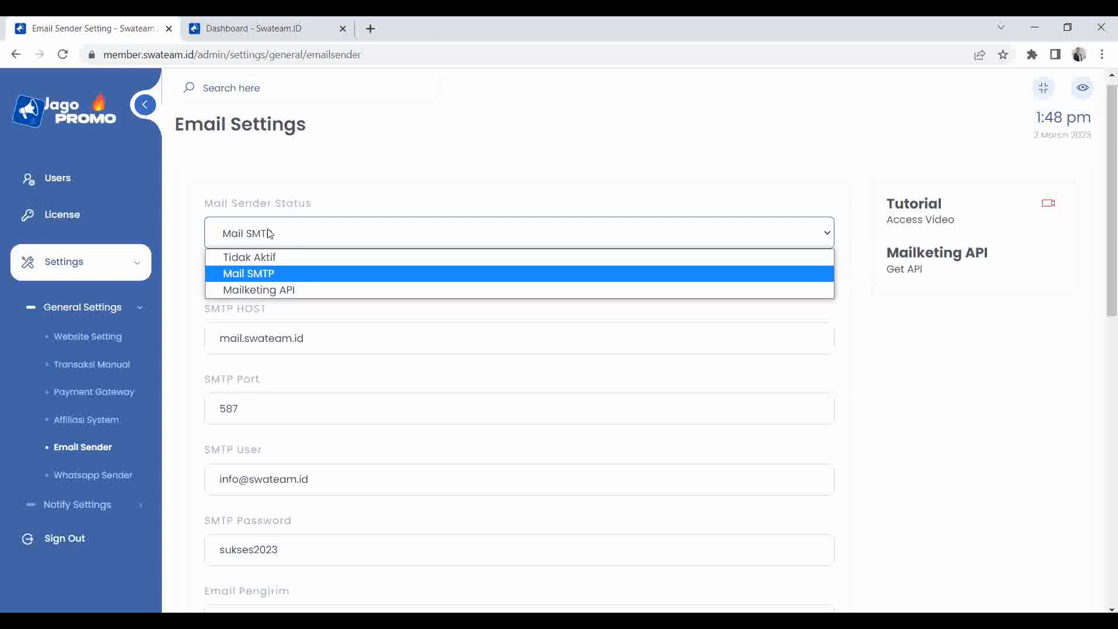
Switch the mail sender to Mailketing API and clear its API key field.
click(271, 291)
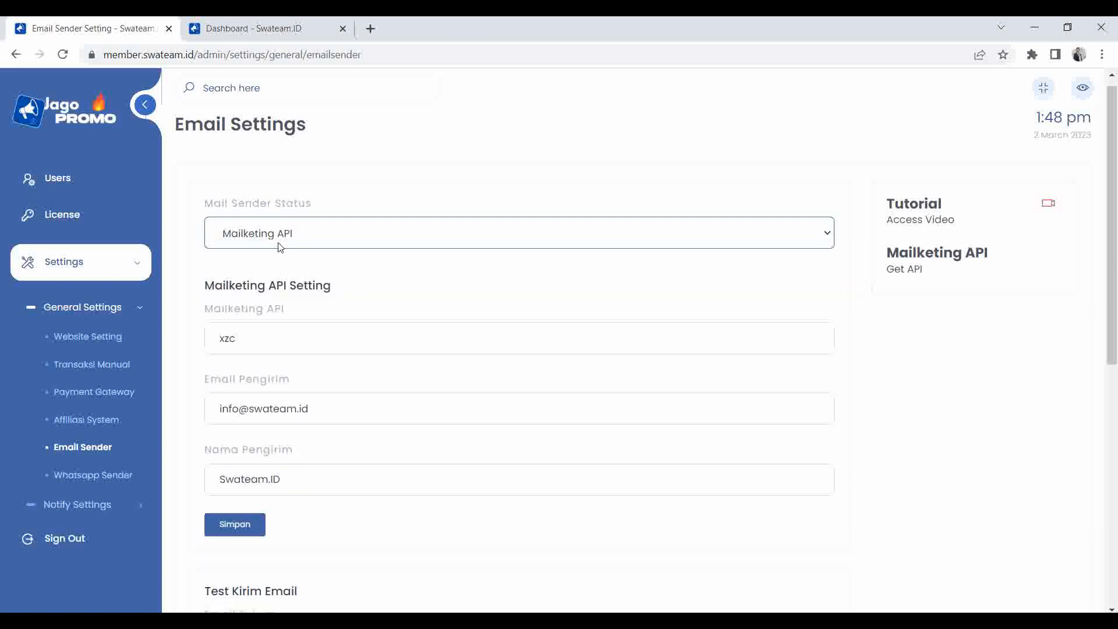
click(272, 328)
key(BackSpace)
key(BackSpace)
key(BackSpace)
click(191, 322)
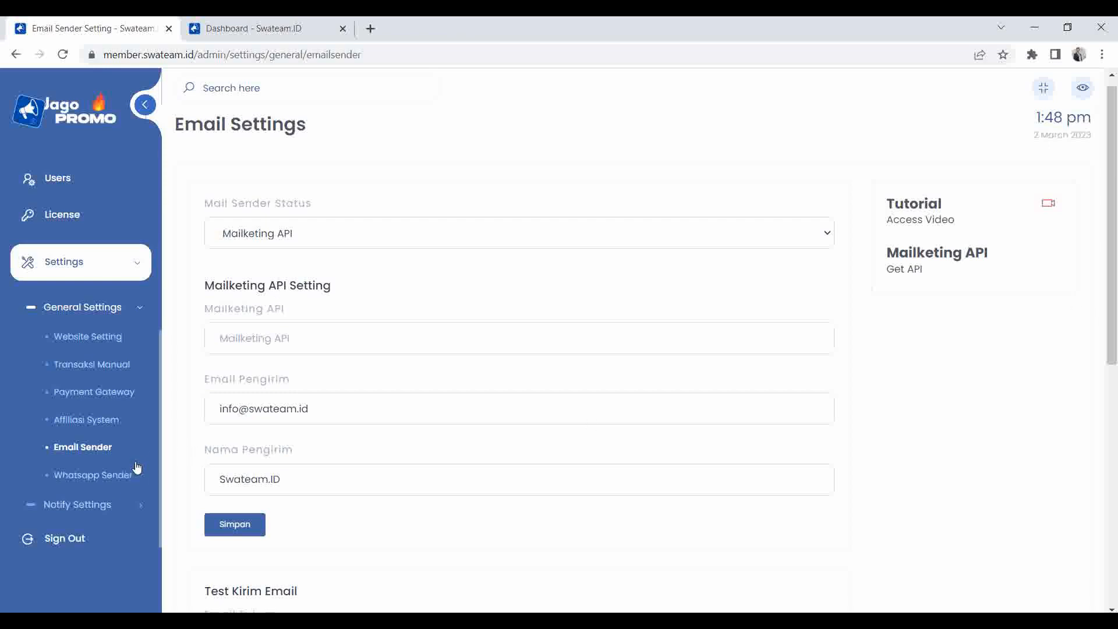
Save the mail sender status as Tidak Aktif.
click(273, 233)
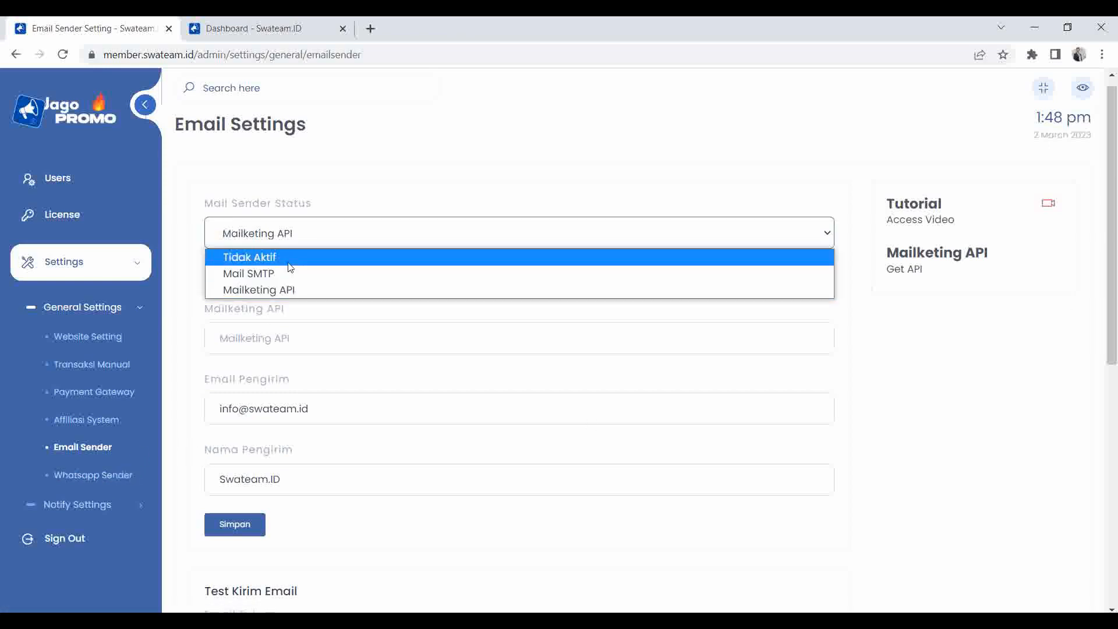
click(290, 267)
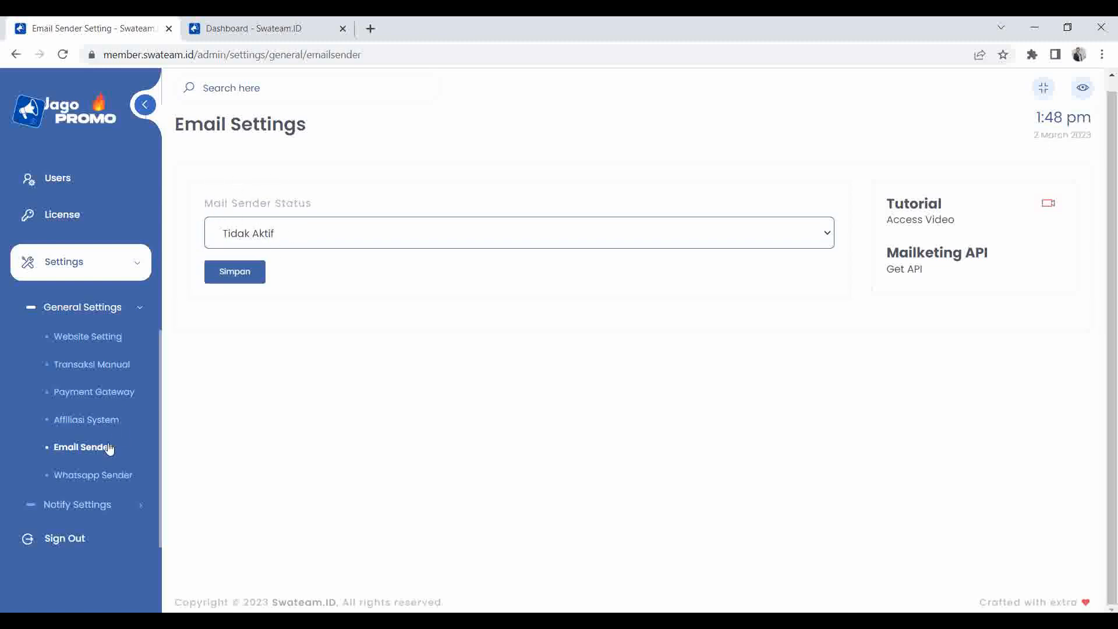
click(236, 273)
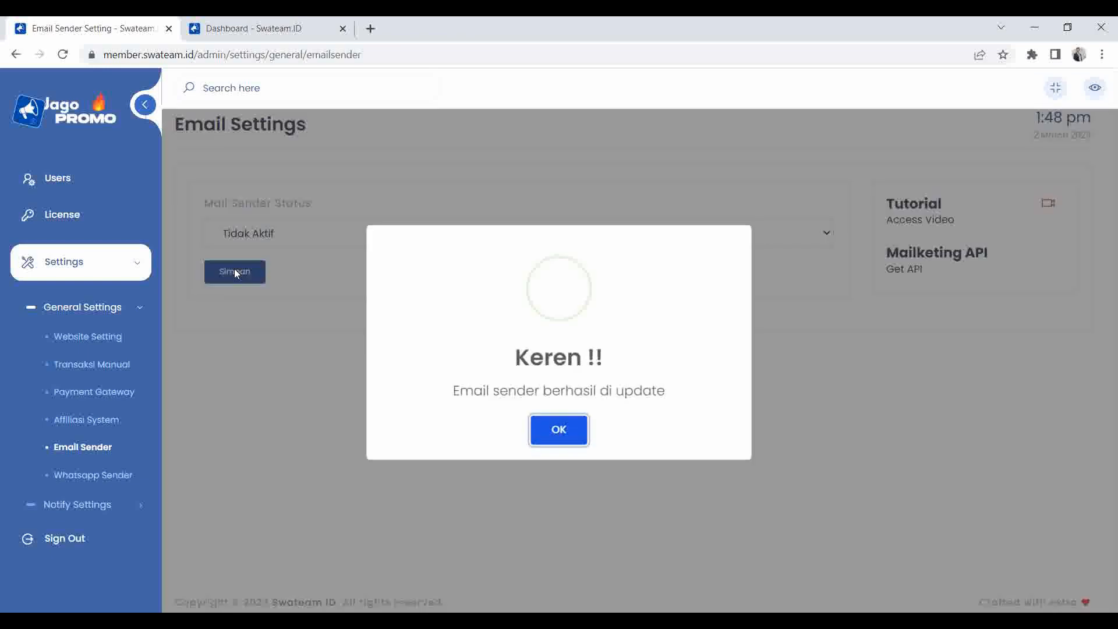
click(559, 427)
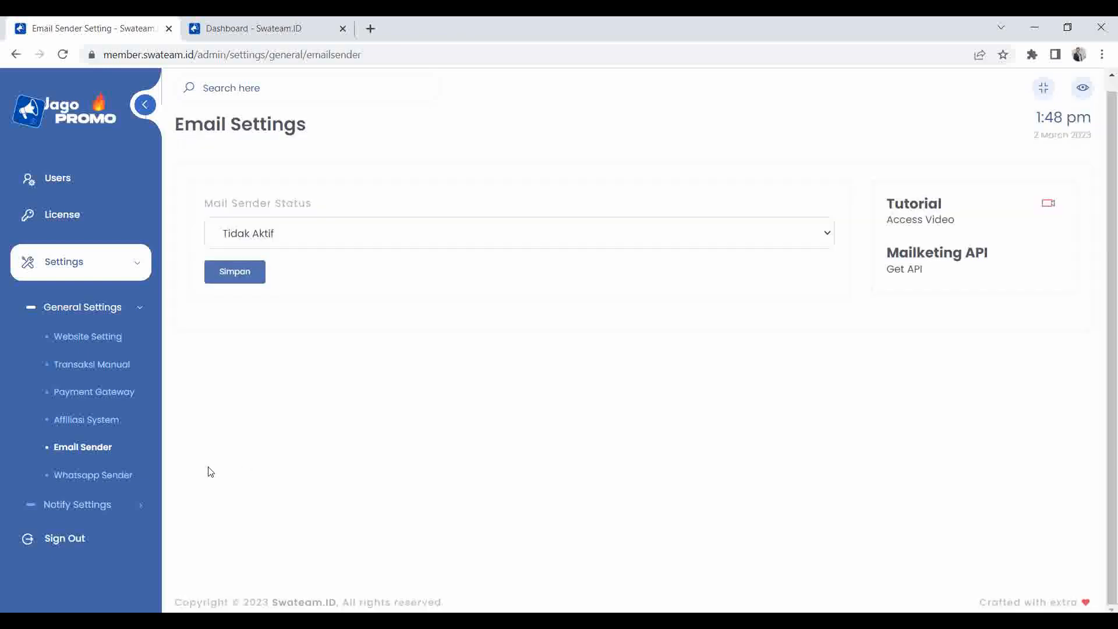
click(99, 477)
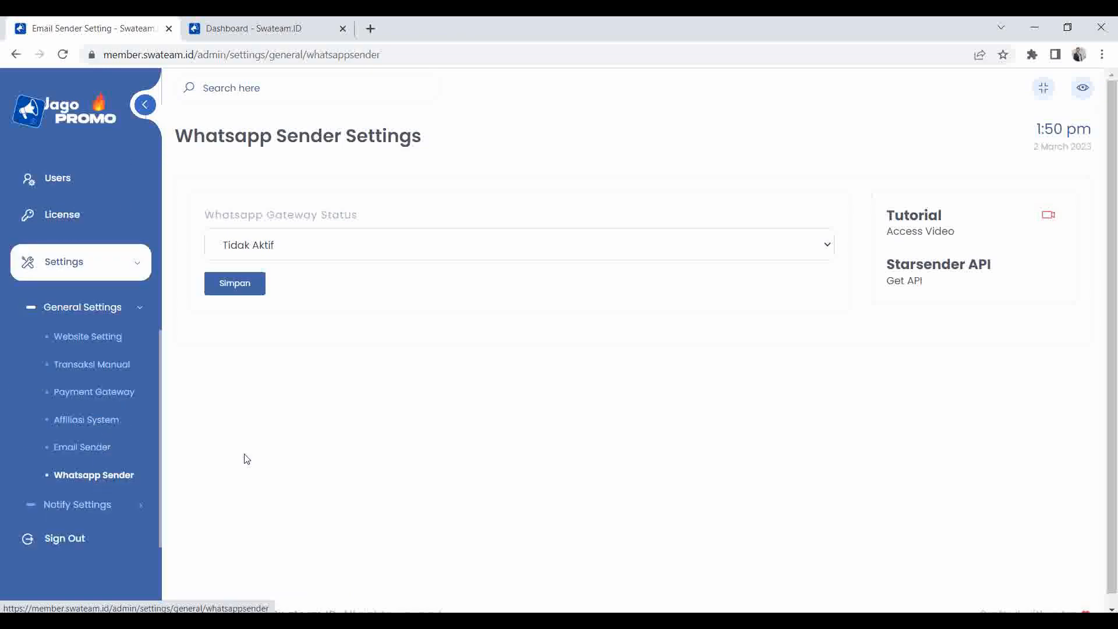
Select Starsender (Aktif) as the WhatsApp gateway, erase its API key, and save.
click(330, 251)
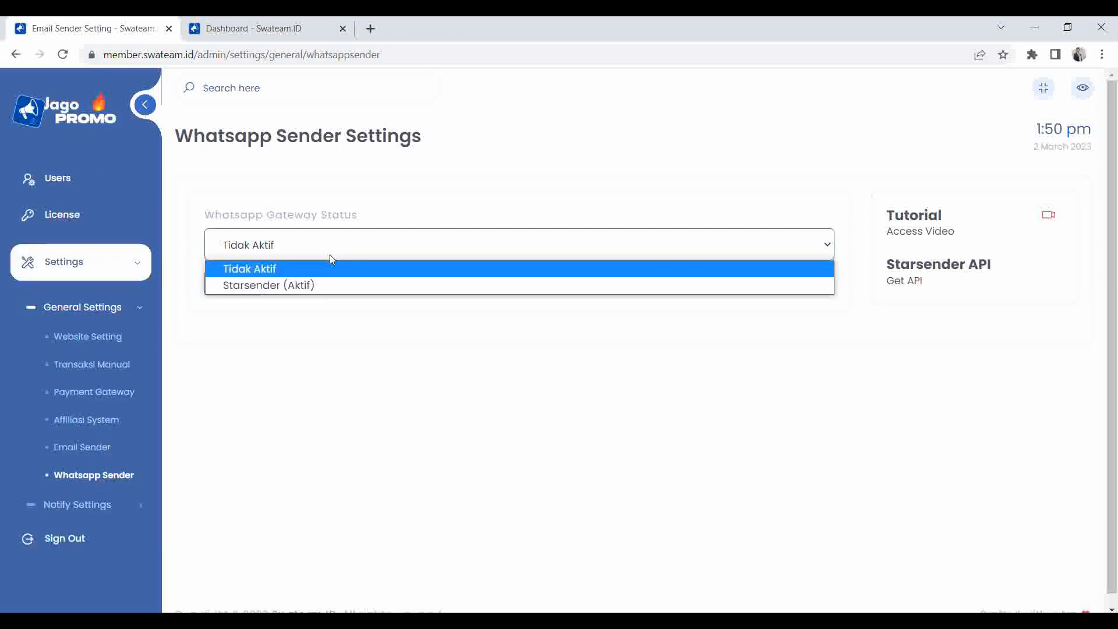
click(294, 283)
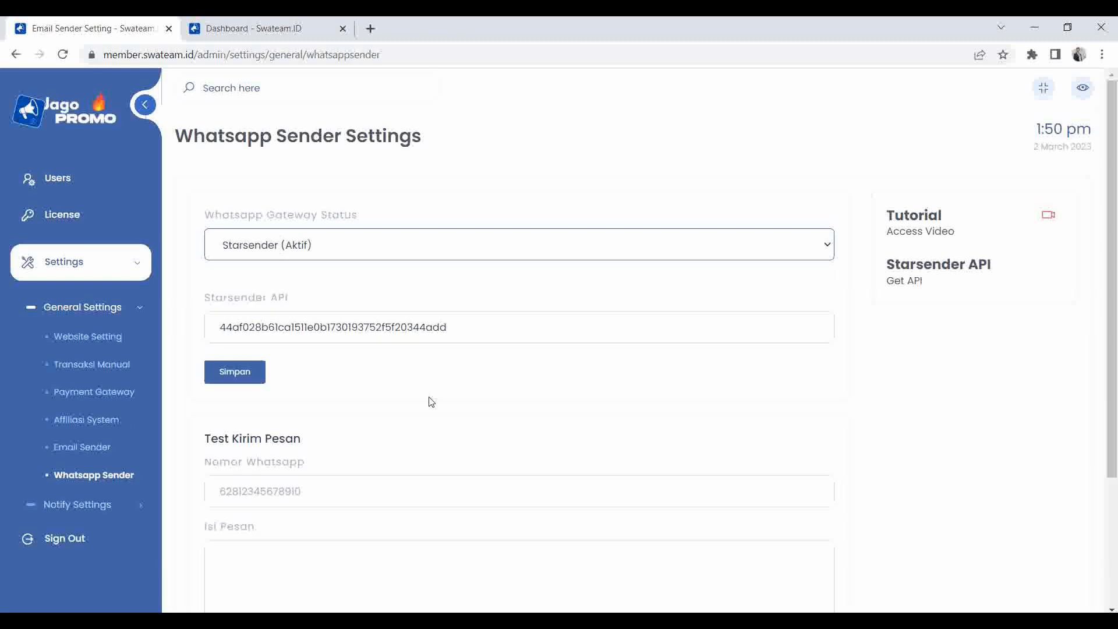
click(294, 328)
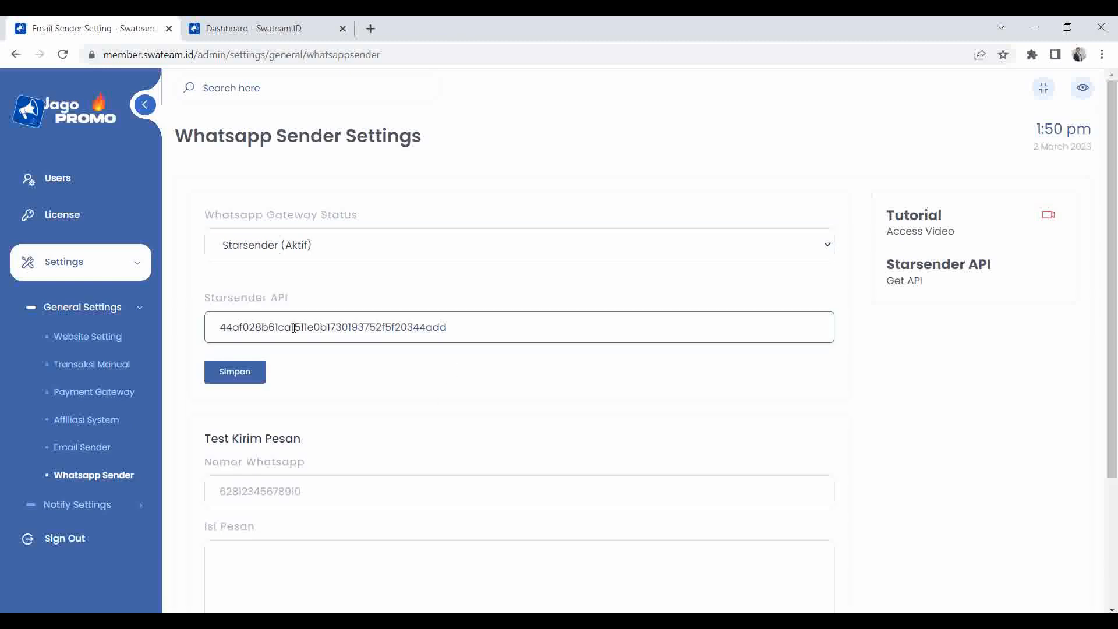
click(259, 328)
key(shift+End)
key(Delete)
key(BackSpace)
key(BackSpace)
key(BackSpace)
key(BackSpace)
key(BackSpace)
key(BackSpace)
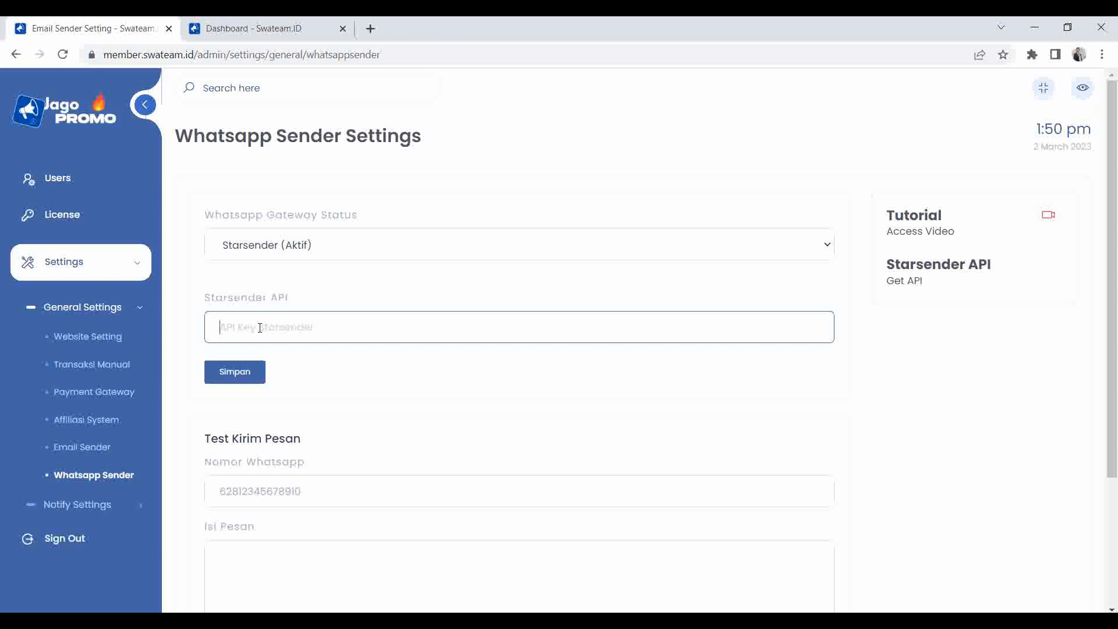
click(247, 370)
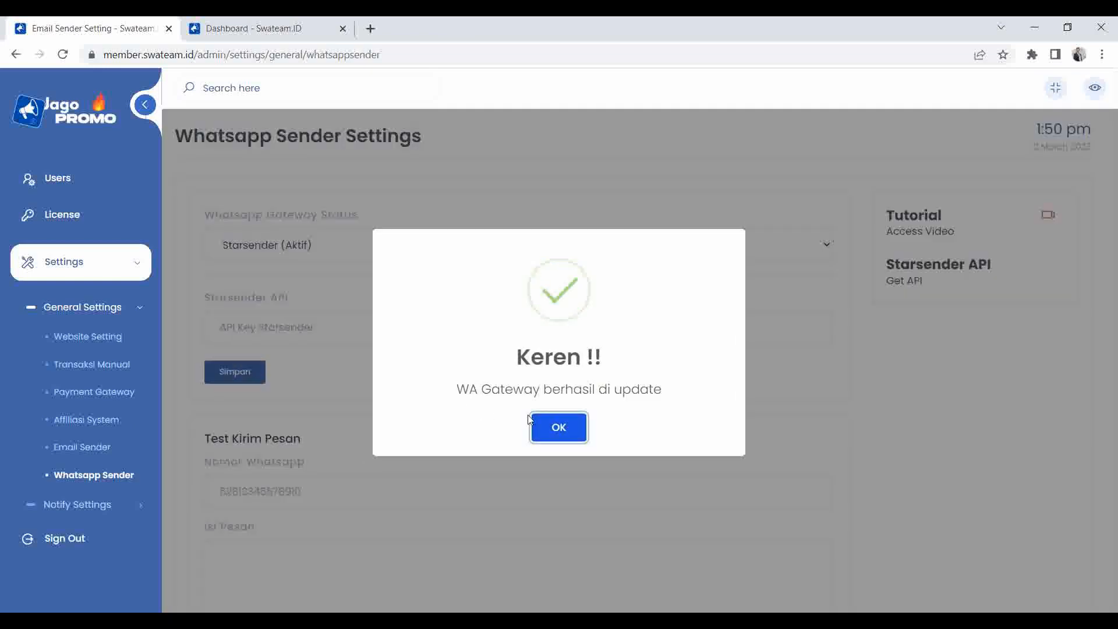
click(541, 424)
Save the WhatsApp gateway as Tidak Aktif, then reselect Starsender (Aktif).
click(268, 248)
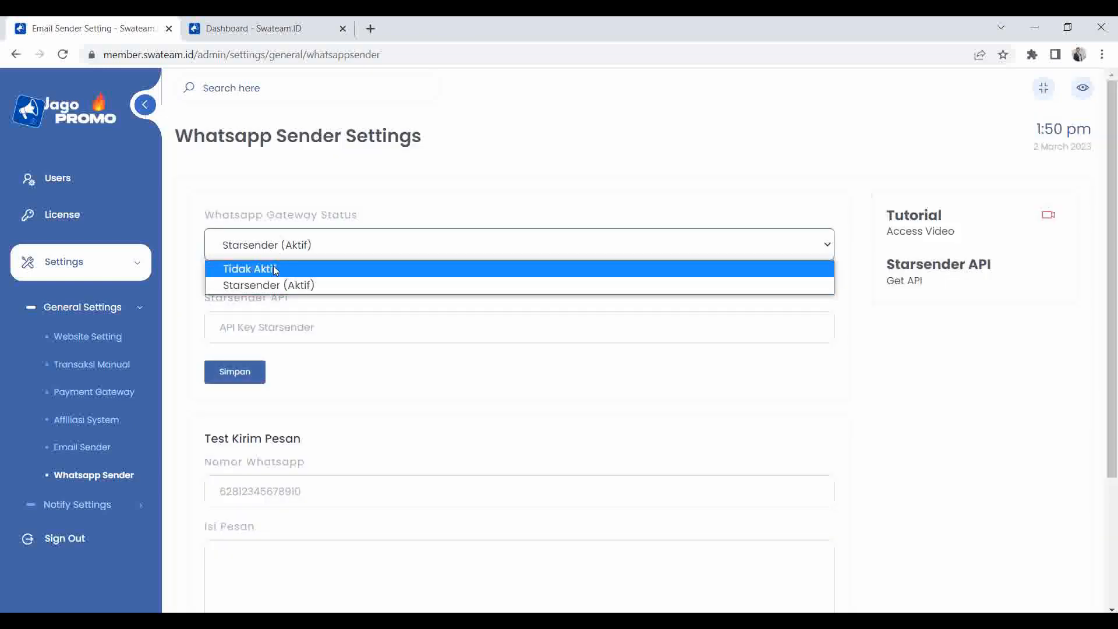
click(274, 265)
click(244, 283)
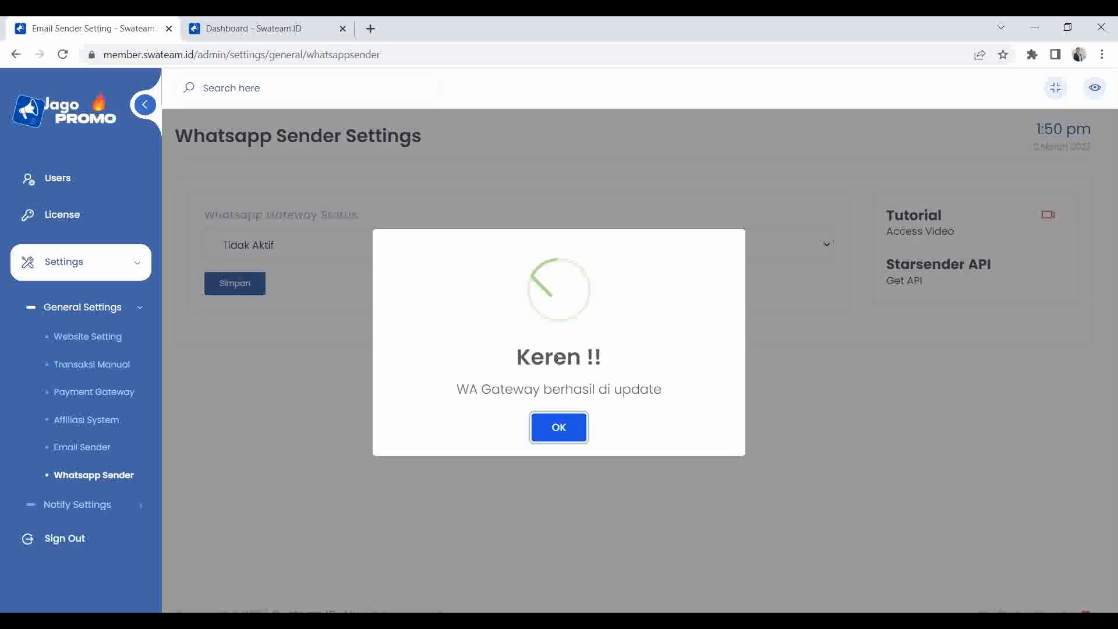
click(544, 429)
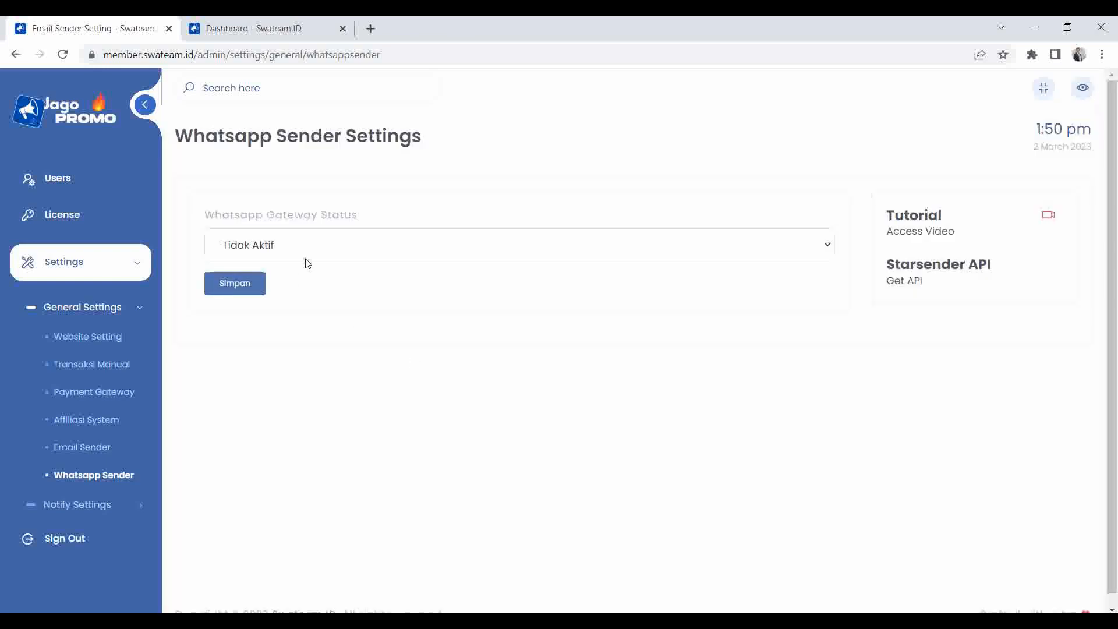
click(302, 251)
click(288, 284)
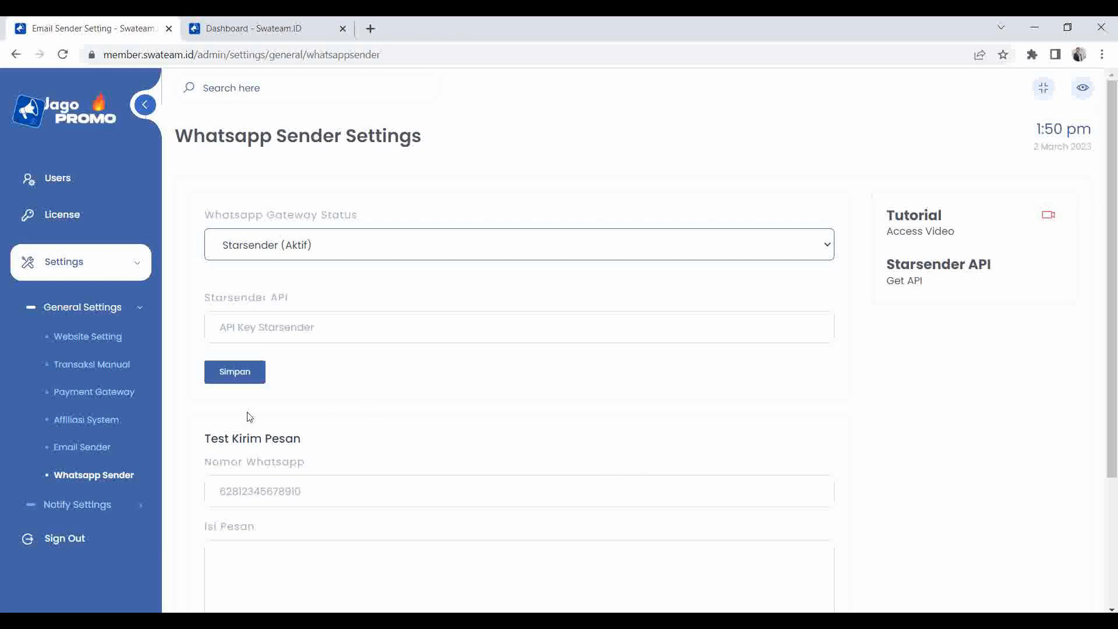
scroll(250, 419, down, 1)
scroll(253, 419, up, 1)
click(102, 309)
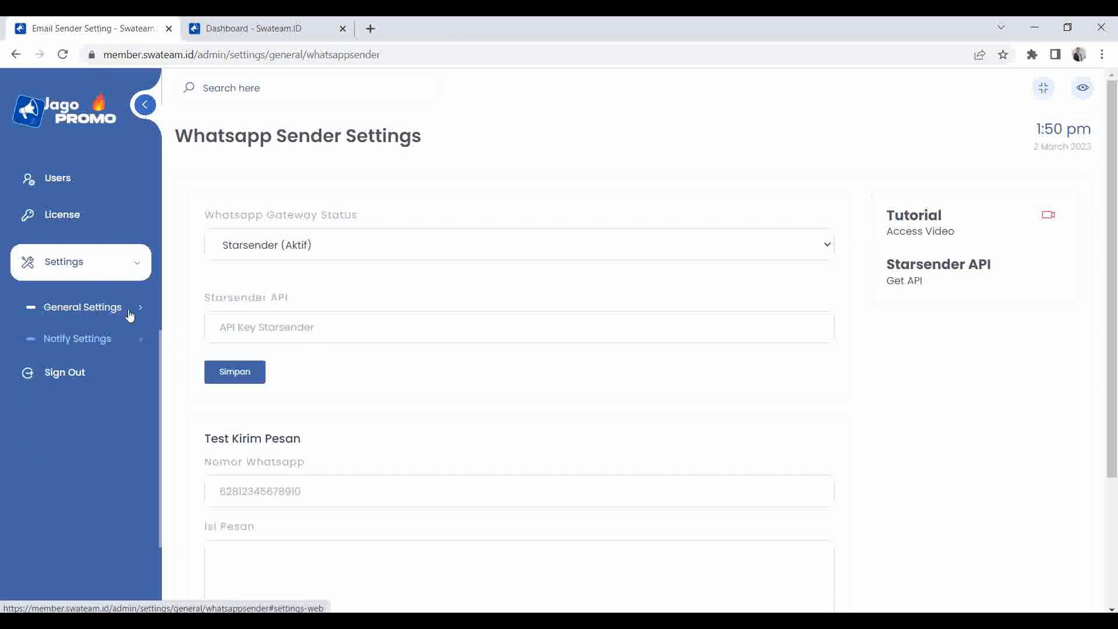
click(130, 314)
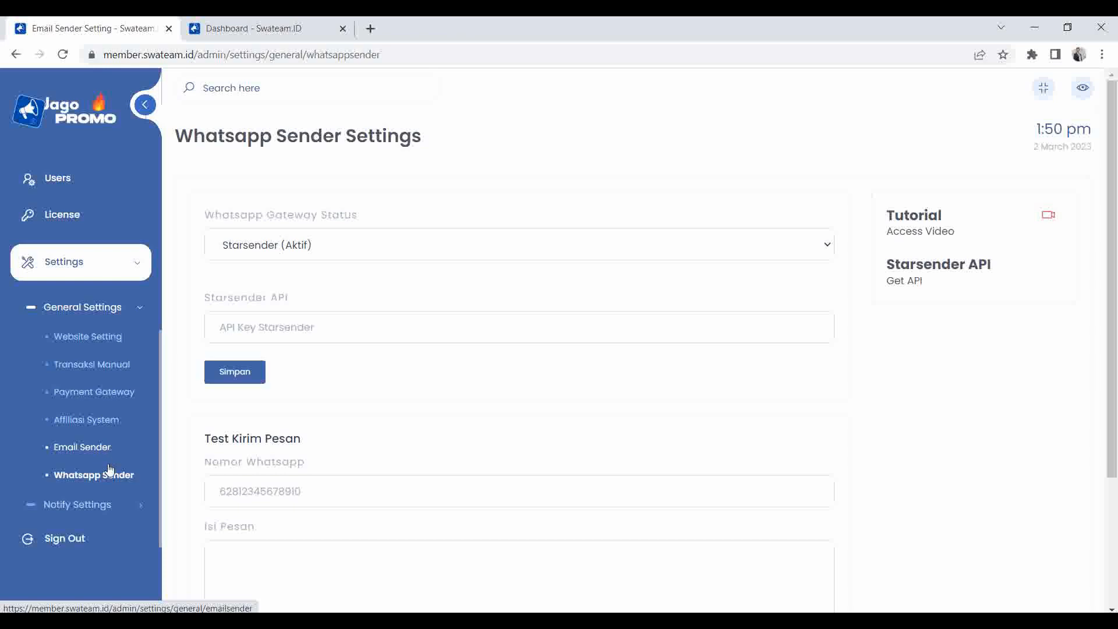
click(113, 312)
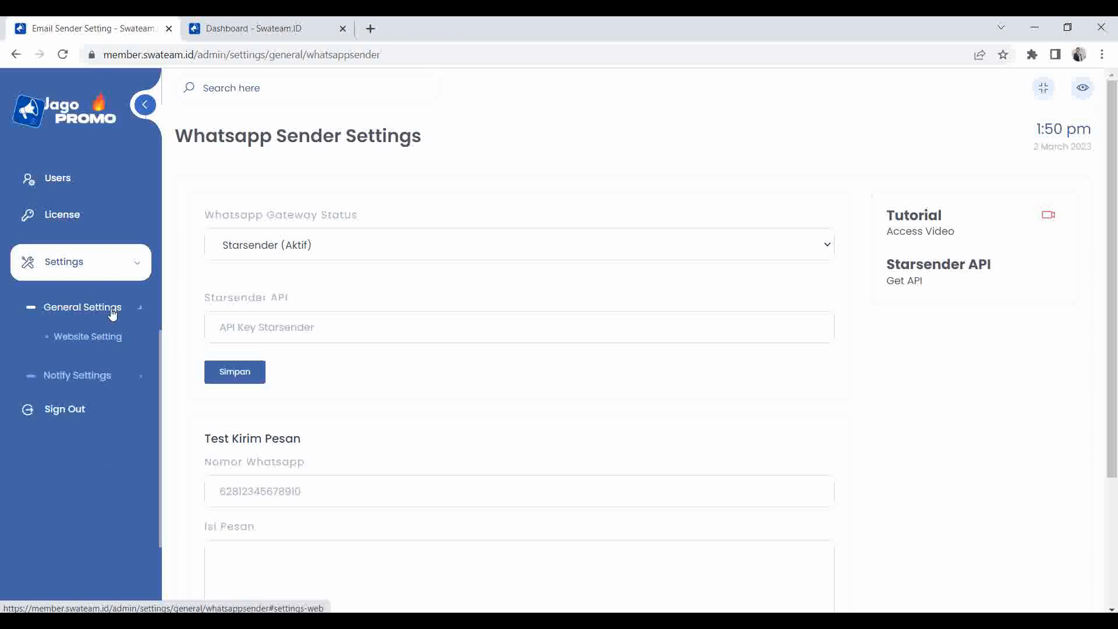